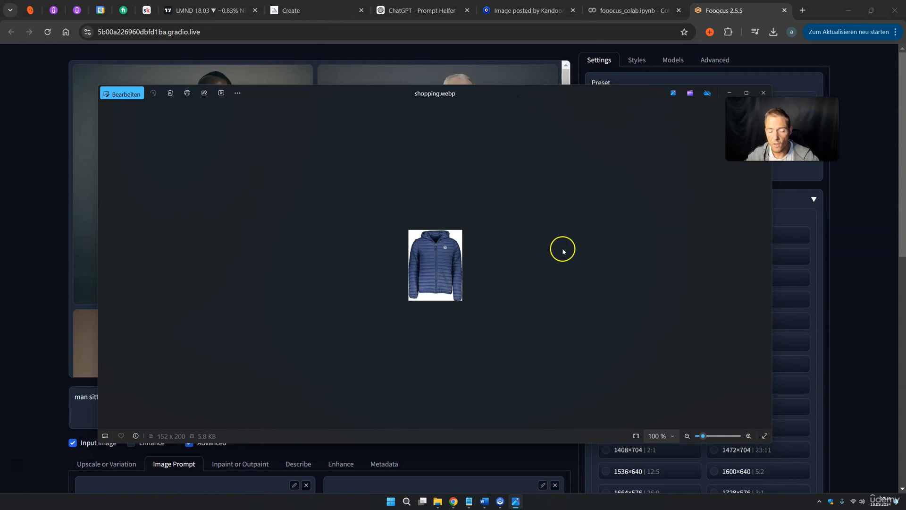
Zoom in on the blue jacket product photo to examine its details, and zoom back out
{"action": "scroll", "coordinate": [492, 273], "scroll_direction": "up", "scroll_amount": 3}
{"action": "scroll", "coordinate": [491, 271], "scroll_direction": "up", "scroll_amount": 4}
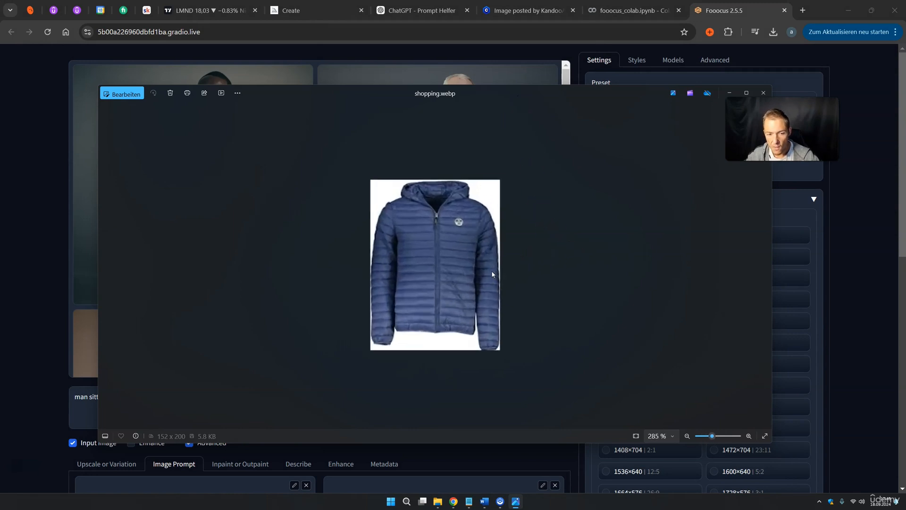
{"action": "scroll", "coordinate": [542, 266], "scroll_direction": "down", "scroll_amount": 6}
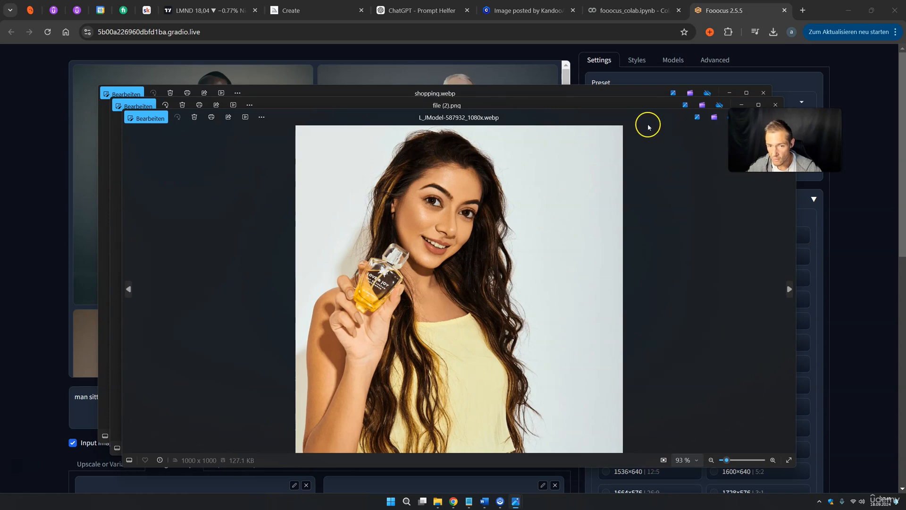
Close the preview windows of the perfume model, the red polka-dot dress and the blue jacket
{"action": "left_click_drag", "start_coordinate": [648, 126], "coordinate": [582, 130]}
{"action": "left_click", "coordinate": [719, 124]}
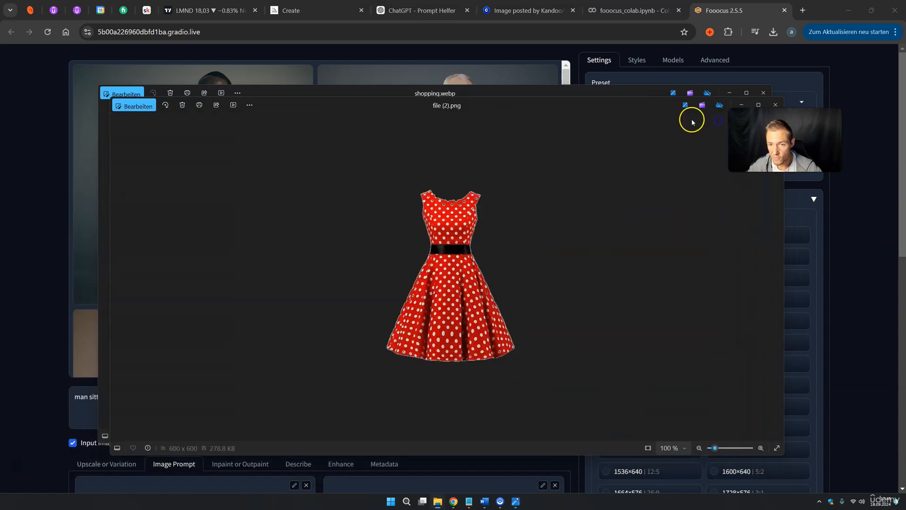
{"action": "left_click_drag", "start_coordinate": [637, 114], "coordinate": [576, 166]}
{"action": "left_click", "coordinate": [709, 157]}
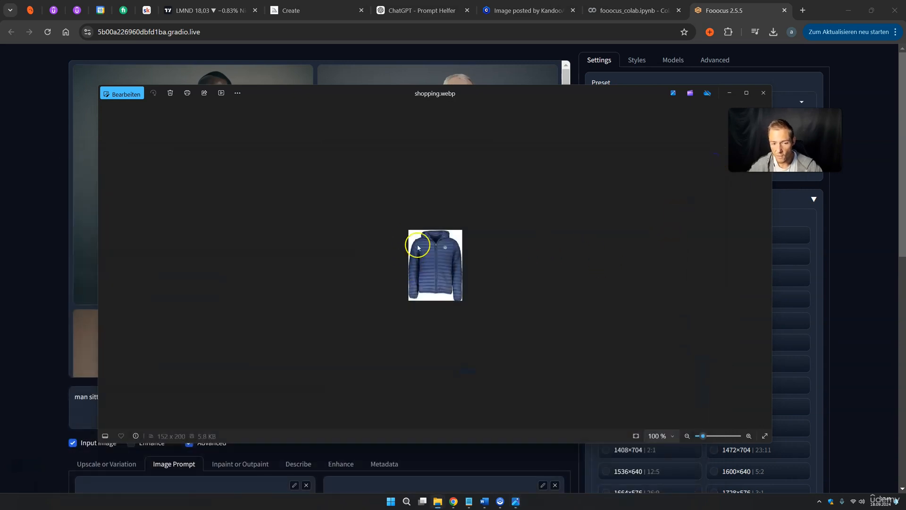
{"action": "left_click", "coordinate": [763, 94]}
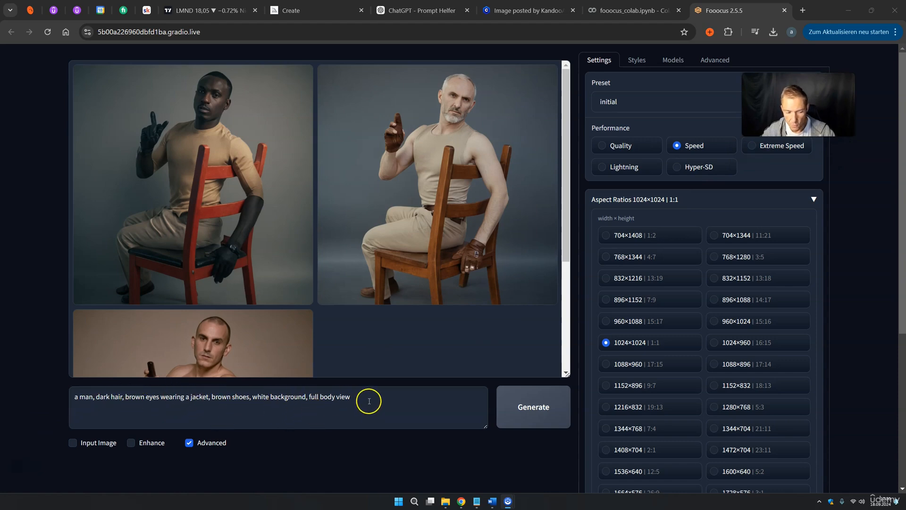
Enable Input Image and load the blue jacket photo into the first Image Prompt slot
{"action": "left_click", "coordinate": [96, 442]}
{"action": "scroll", "coordinate": [108, 415], "scroll_direction": "down", "scroll_amount": 5}
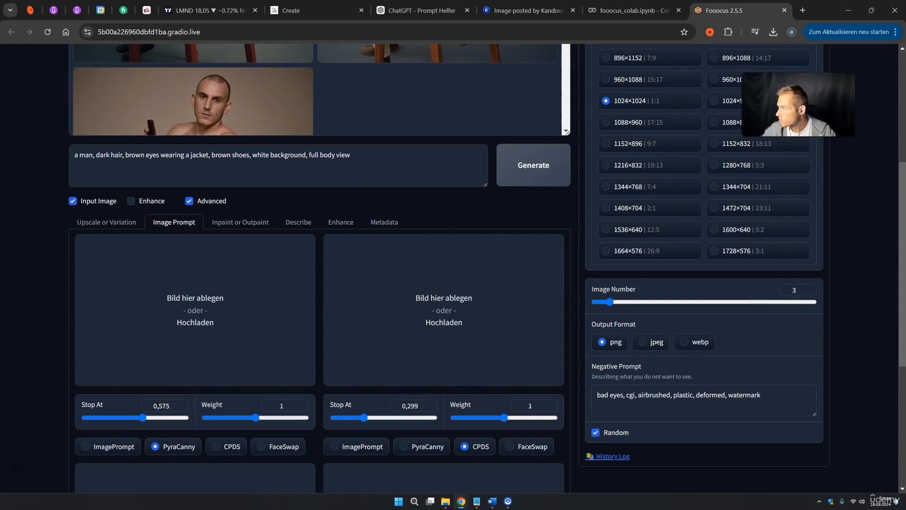
{"action": "left_click", "coordinate": [217, 310]}
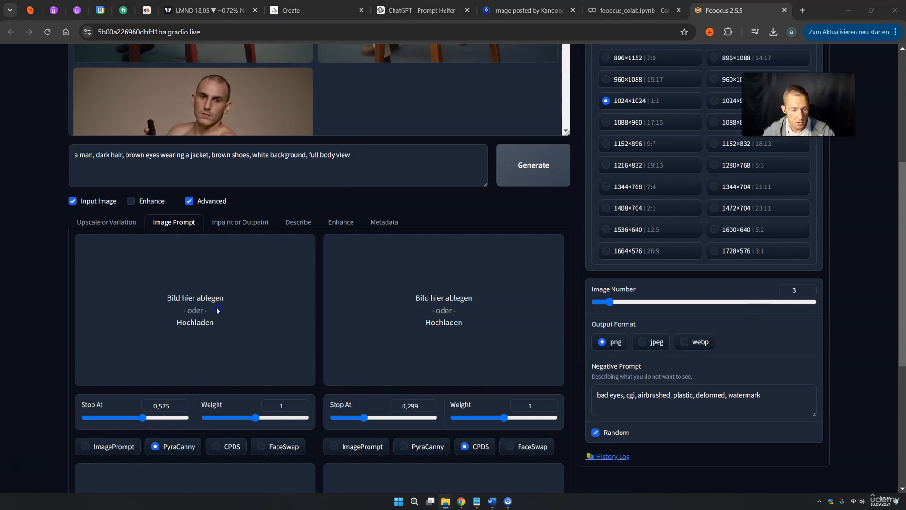
{"action": "left_click_drag", "start_coordinate": [212, 318], "coordinate": [213, 319]}
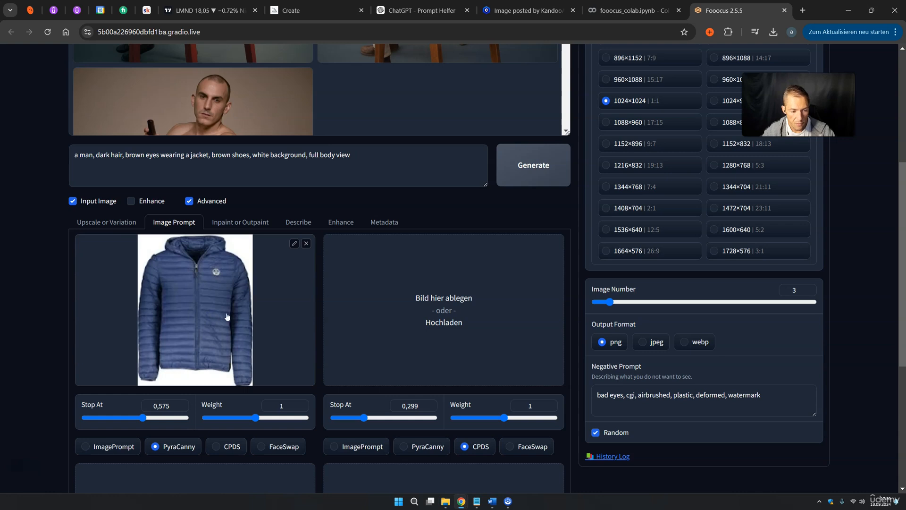
Set the jacket reference to ImagePrompt with Stop At 0.81 and Weight 0.826
{"action": "left_click", "coordinate": [113, 452]}
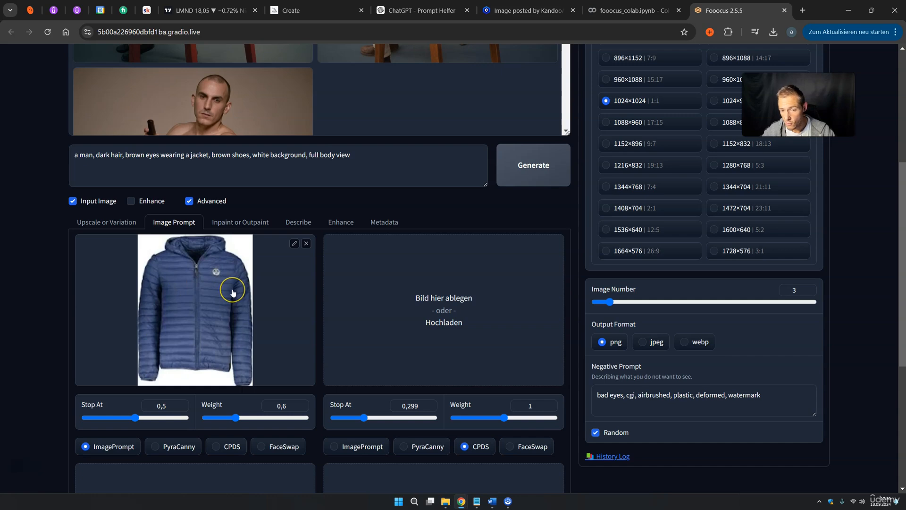
{"action": "left_click_drag", "start_coordinate": [127, 419], "coordinate": [145, 419]}
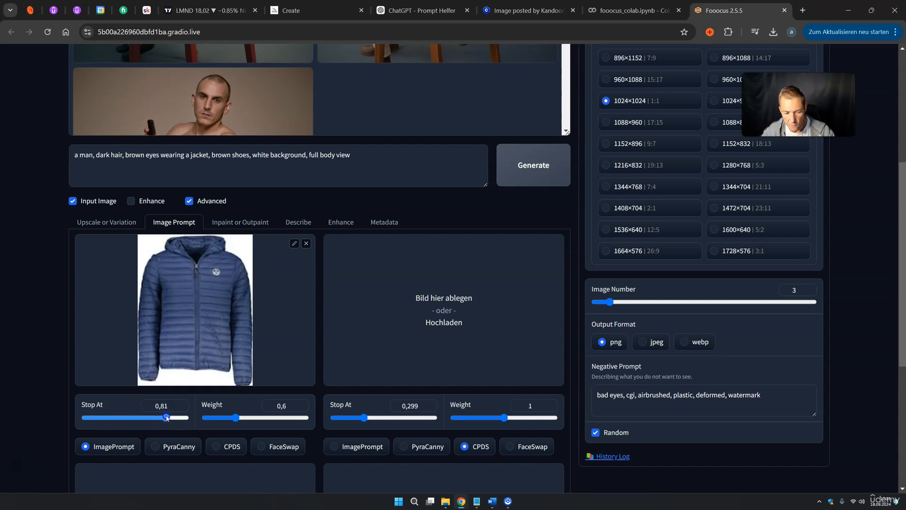
{"action": "left_click_drag", "start_coordinate": [236, 418], "coordinate": [243, 419]}
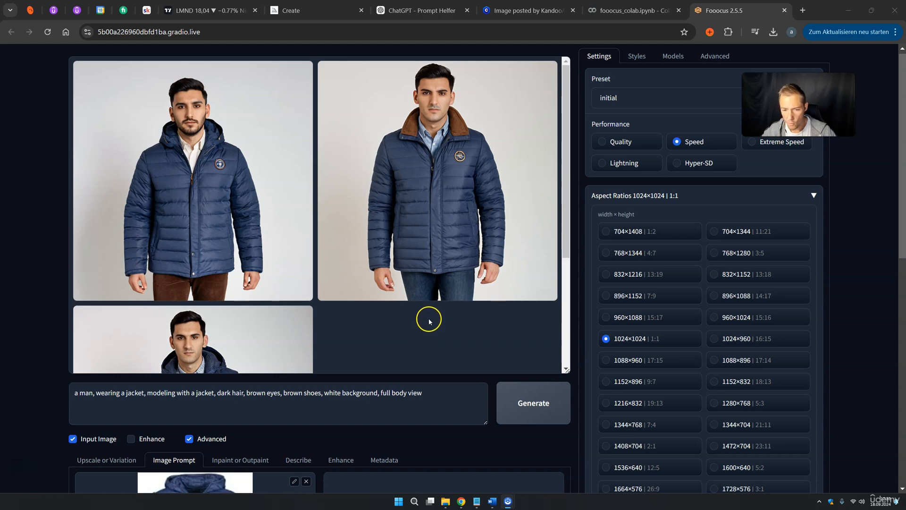
Set the aspect ratio to 704×1408 and review the jacket wording in the prompt
{"action": "left_click", "coordinate": [655, 234]}
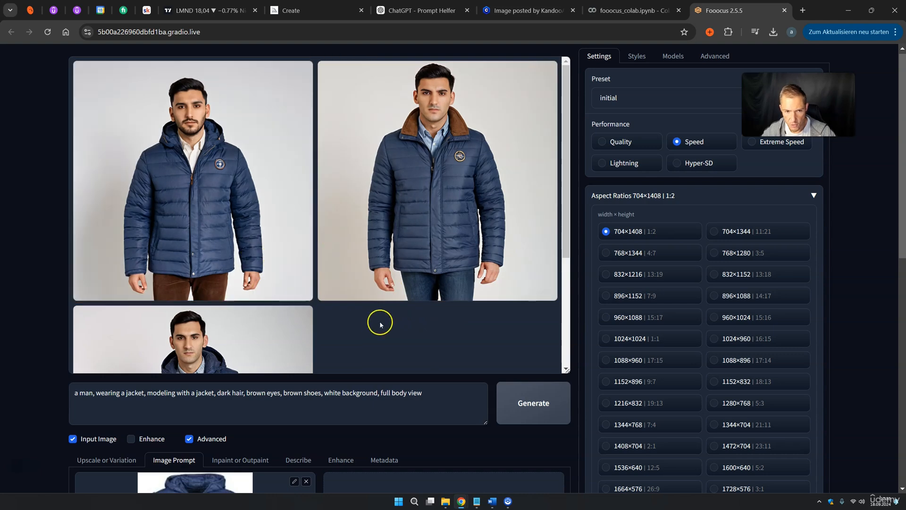
{"action": "scroll", "coordinate": [382, 325], "scroll_direction": "down", "scroll_amount": 1}
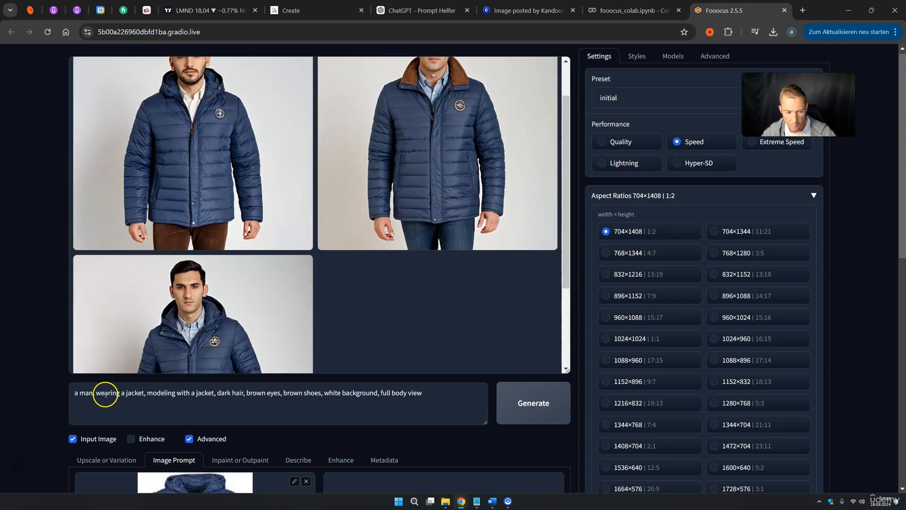
{"action": "left_click_drag", "start_coordinate": [104, 393], "coordinate": [251, 396]}
{"action": "left_click", "coordinate": [226, 396]}
Raise the jacket reference's Stop At to 0.91 and Weight to 0.912, and generate the images
{"action": "scroll", "coordinate": [302, 402], "scroll_direction": "down", "scroll_amount": 1}
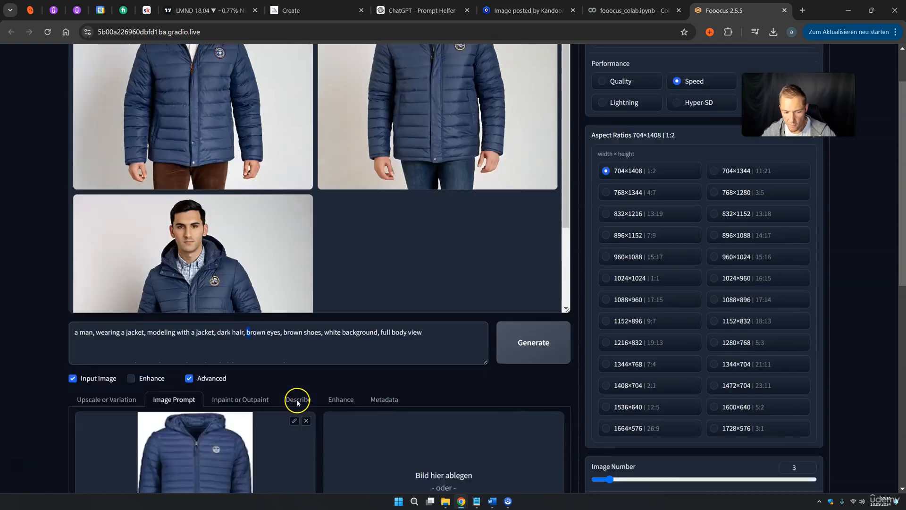
{"action": "scroll", "coordinate": [297, 400], "scroll_direction": "down", "scroll_amount": 3}
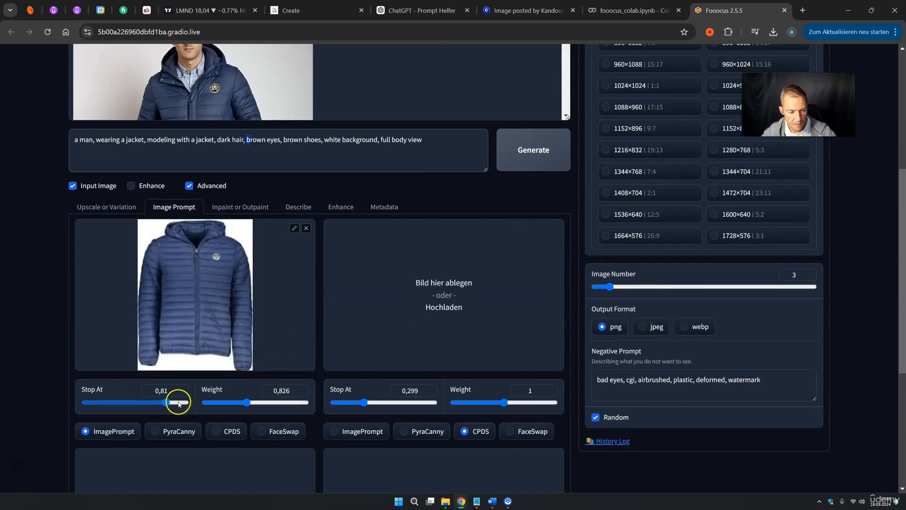
{"action": "left_click_drag", "start_coordinate": [179, 403], "coordinate": [166, 405]}
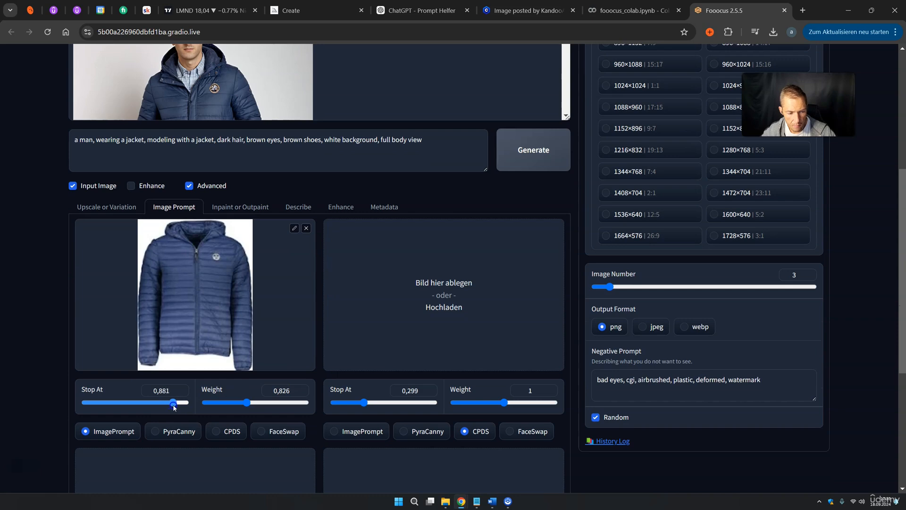
{"action": "left_click", "coordinate": [246, 404]}
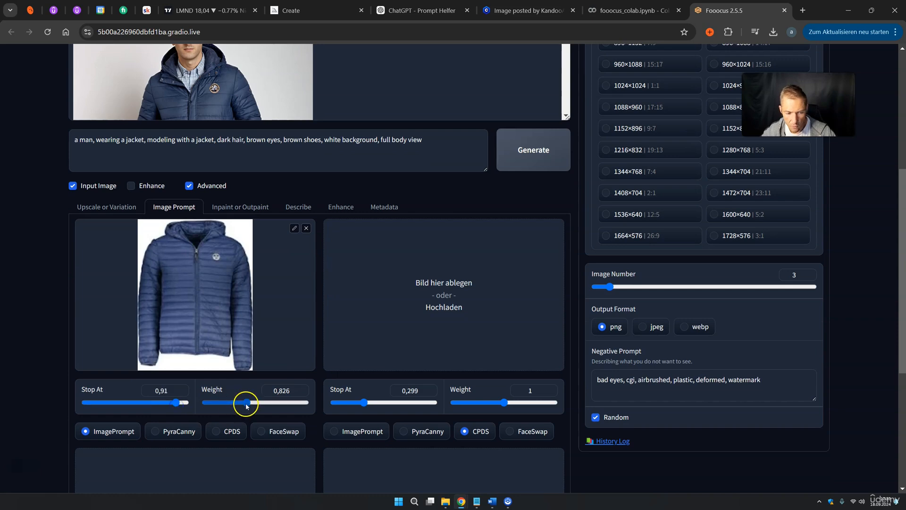
{"action": "left_click_drag", "start_coordinate": [248, 404], "coordinate": [250, 405]}
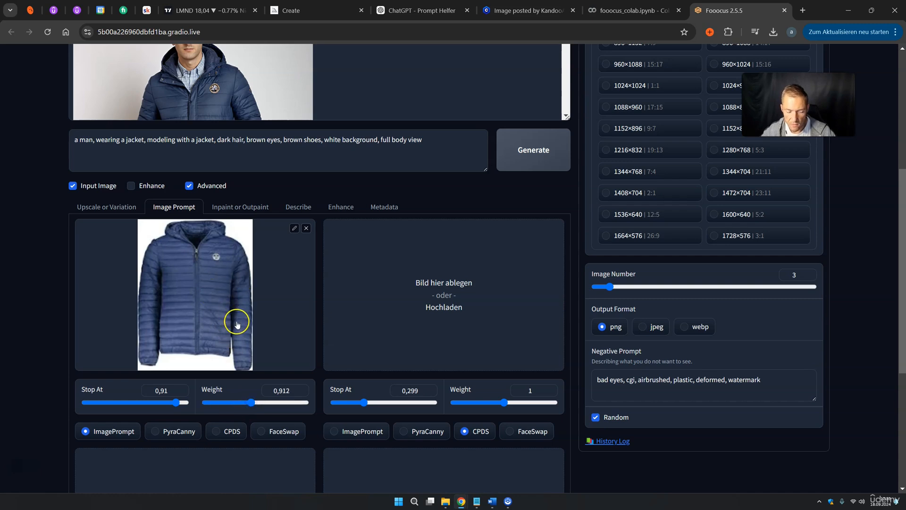
{"action": "scroll", "coordinate": [236, 325], "scroll_direction": "up", "scroll_amount": 3}
{"action": "left_click", "coordinate": [522, 304]}
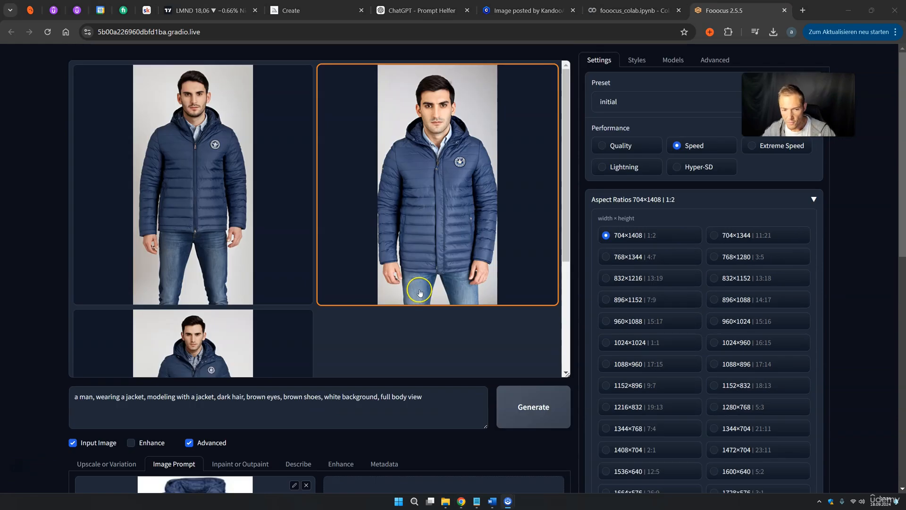
Open the third generated image enlarged and compare the man's outfit with the prompt and the jacket reference
{"action": "scroll", "coordinate": [419, 283], "scroll_direction": "down", "scroll_amount": 4}
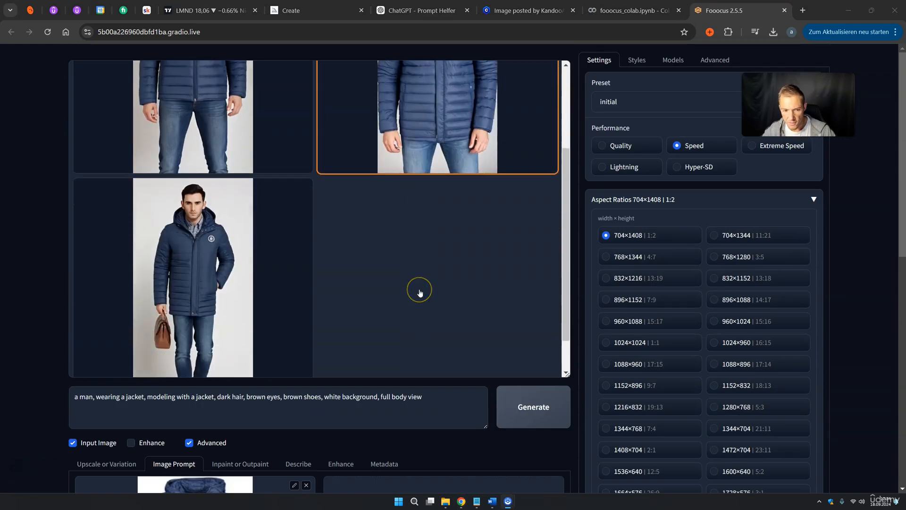
{"action": "left_click", "coordinate": [234, 246]}
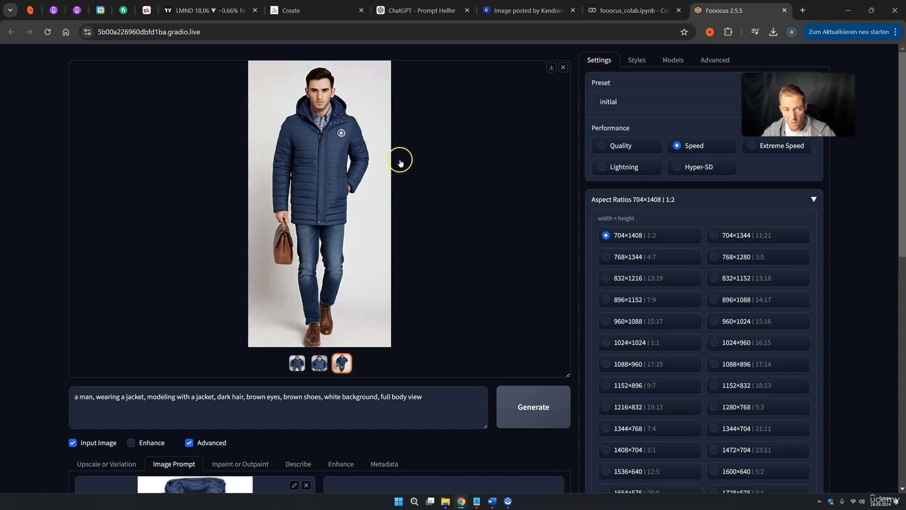
{"action": "scroll", "coordinate": [445, 210], "scroll_direction": "down", "scroll_amount": 2}
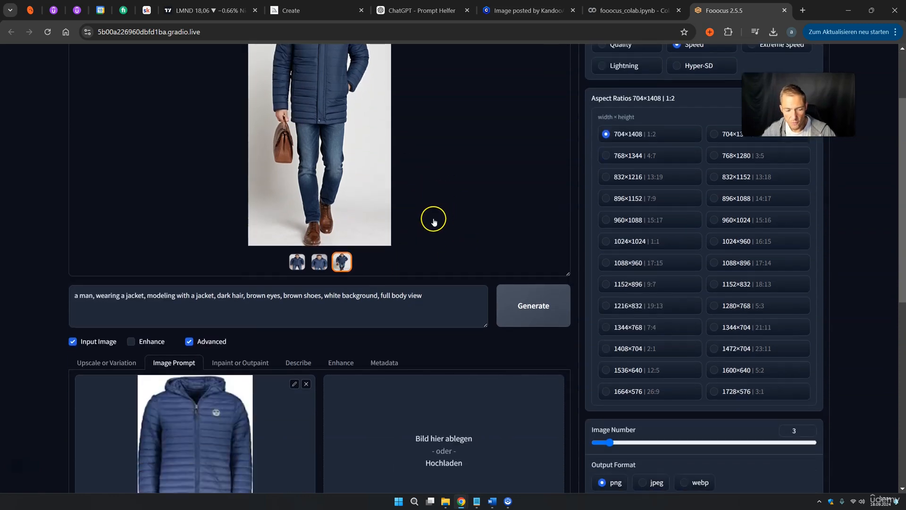
{"action": "scroll", "coordinate": [434, 222], "scroll_direction": "up", "scroll_amount": 2}
{"action": "scroll", "coordinate": [434, 222], "scroll_direction": "down", "scroll_amount": 2}
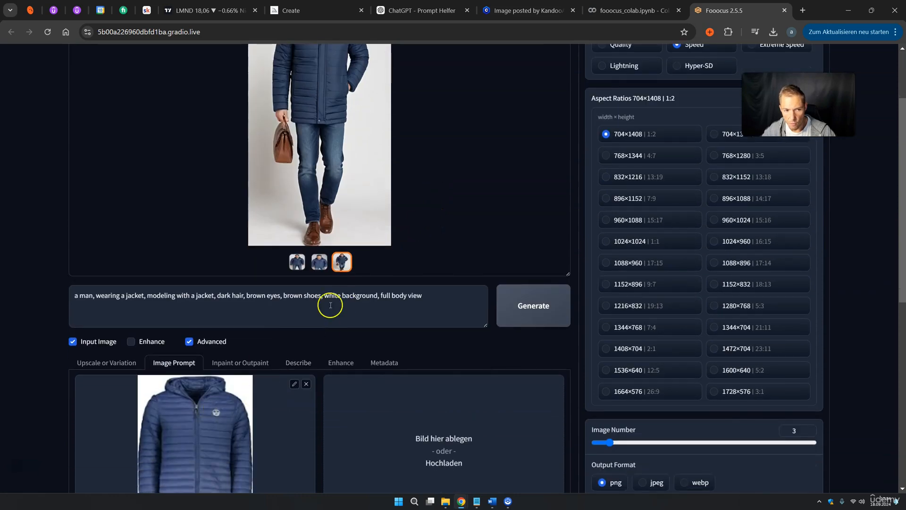
{"action": "scroll", "coordinate": [414, 185], "scroll_direction": "up", "scroll_amount": 2}
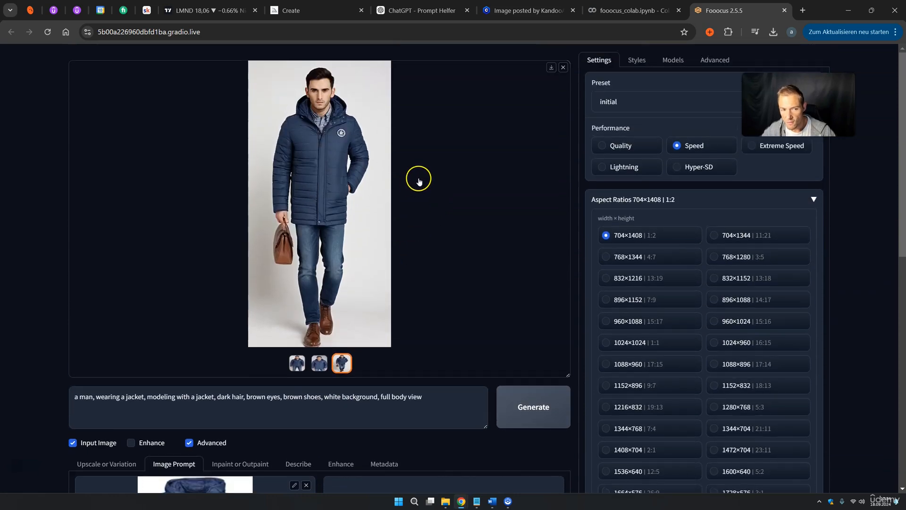
Raise the jacket reference's Stop At to 0.974 and its Weight to 0.99
{"action": "scroll", "coordinate": [419, 180], "scroll_direction": "down", "scroll_amount": 6}
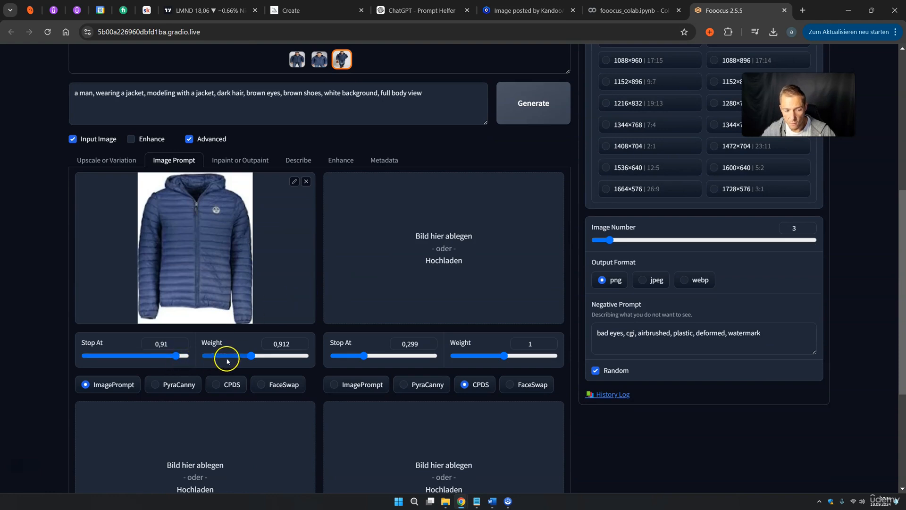
{"action": "left_click_drag", "start_coordinate": [179, 360], "coordinate": [182, 359]}
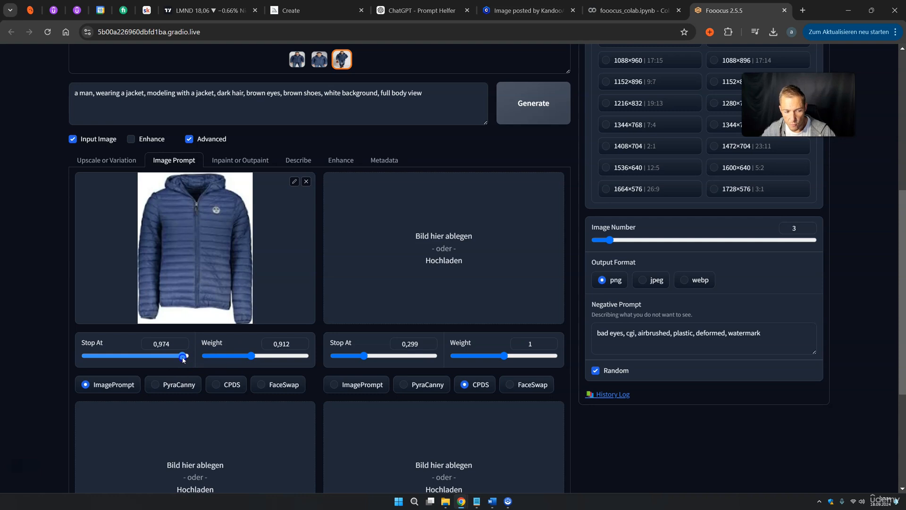
{"action": "left_click", "coordinate": [252, 356]}
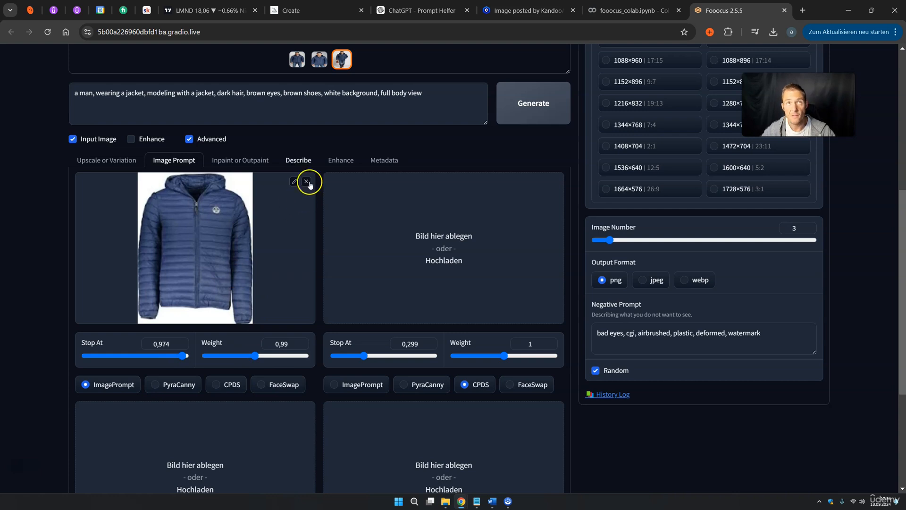
Load the photo of the man in the olive jacket into the second slot as PyraCanny and the third slot as FaceSwap
{"action": "left_click_drag", "start_coordinate": [359, 85], "coordinate": [431, 245]}
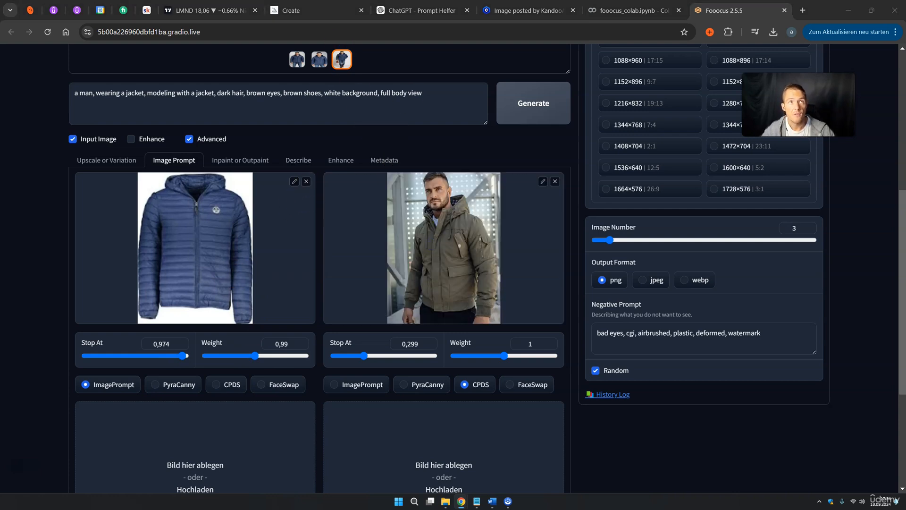
{"action": "left_click_drag", "start_coordinate": [250, 129], "coordinate": [220, 449]}
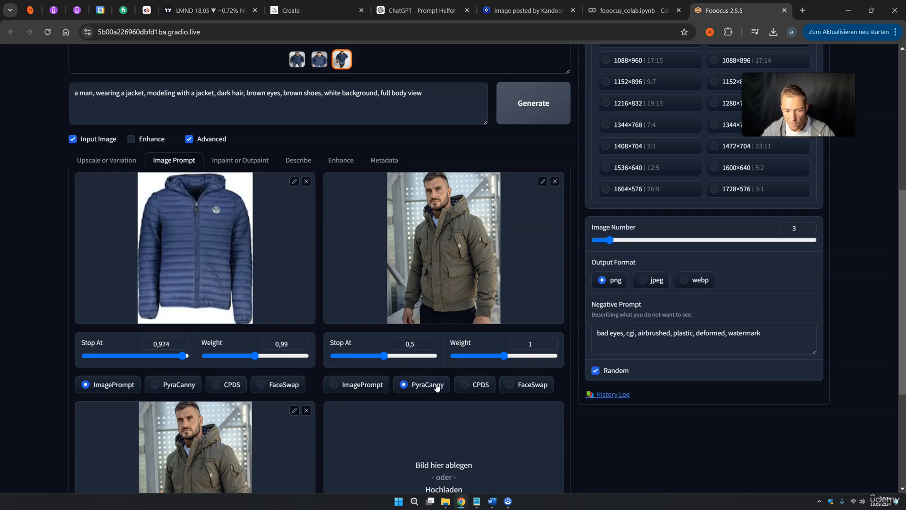
{"action": "scroll", "coordinate": [425, 387], "scroll_direction": "down", "scroll_amount": 4}
{"action": "left_click", "coordinate": [276, 420]}
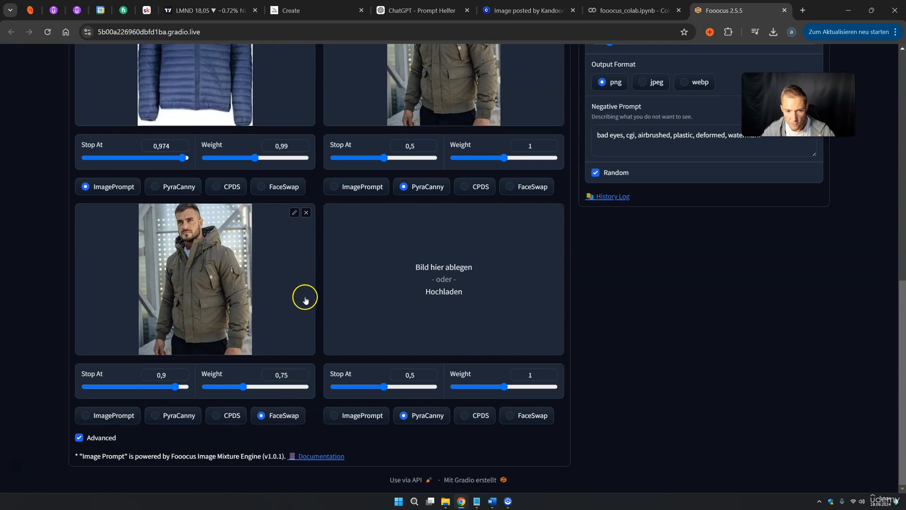
Change the aspect ratio to 768×1344 and generate a new set of images
{"action": "scroll", "coordinate": [538, 207], "scroll_direction": "up", "scroll_amount": 8}
{"action": "scroll", "coordinate": [530, 239], "scroll_direction": "up", "scroll_amount": 1}
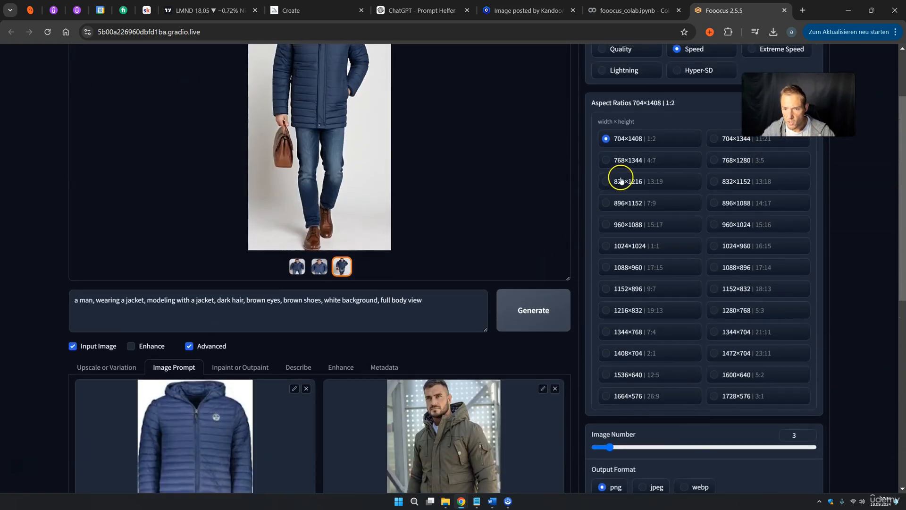
{"action": "left_click", "coordinate": [643, 161]}
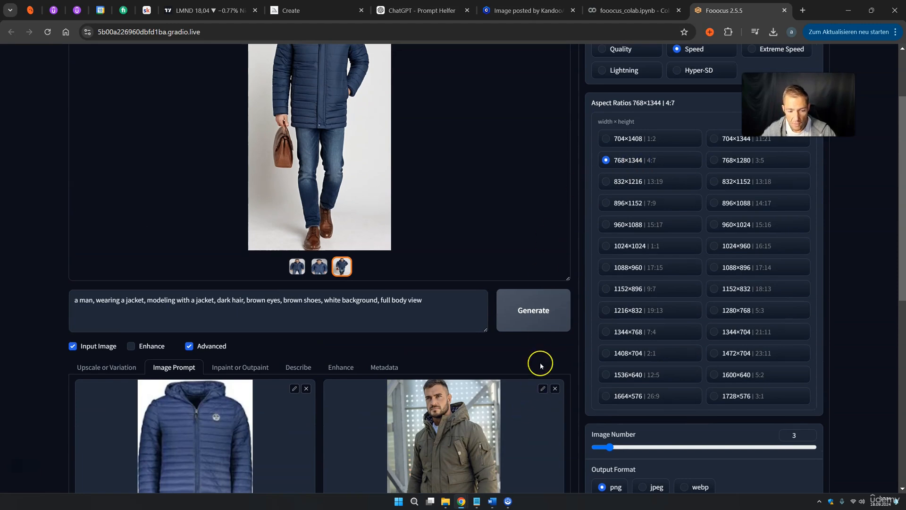
{"action": "left_click", "coordinate": [530, 319]}
Remove "full body view" from the end of the prompt
{"action": "scroll", "coordinate": [443, 410], "scroll_direction": "down", "scroll_amount": 2}
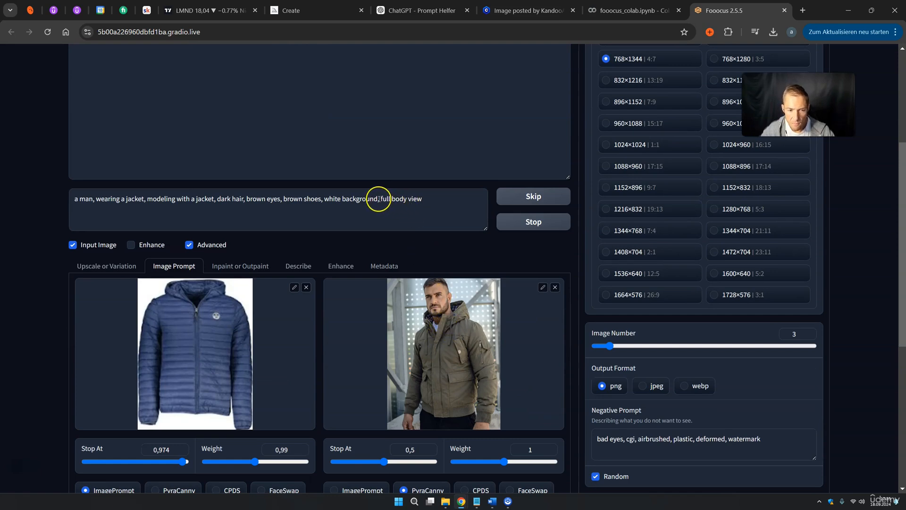
{"action": "left_click_drag", "start_coordinate": [380, 199], "coordinate": [434, 204]}
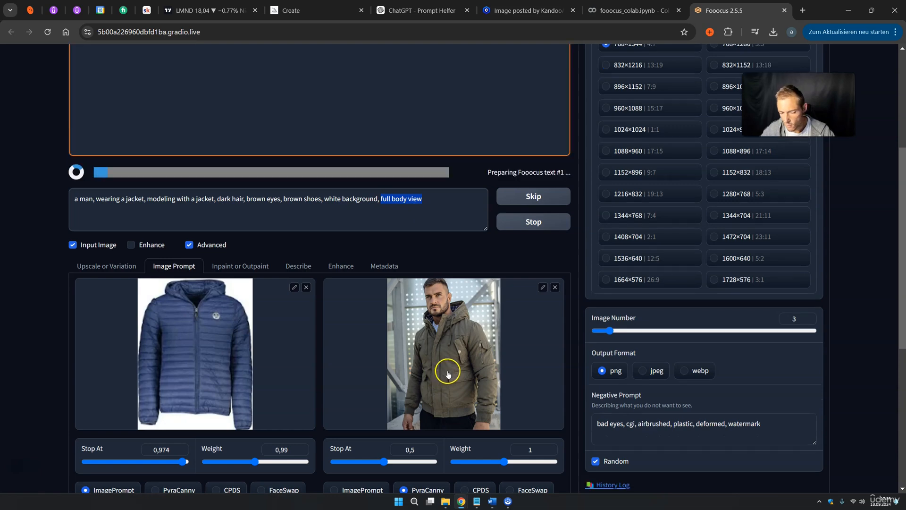
{"action": "key", "text": "BackSpace"}
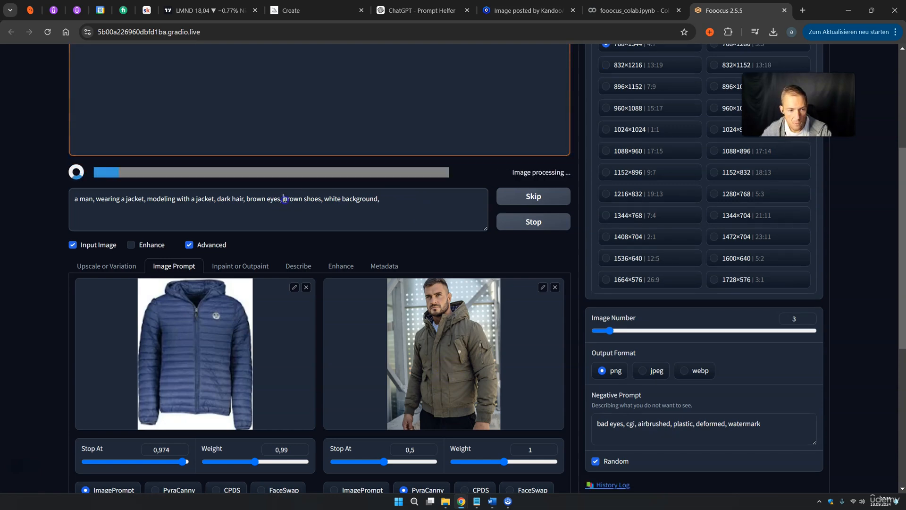
Remove "brown shoes" from the prompt along with the comma after "white background"
{"action": "left_click_drag", "start_coordinate": [283, 200], "coordinate": [321, 202]}
{"action": "key", "text": "BackSpace"}
{"action": "key", "text": "BackSpace"}
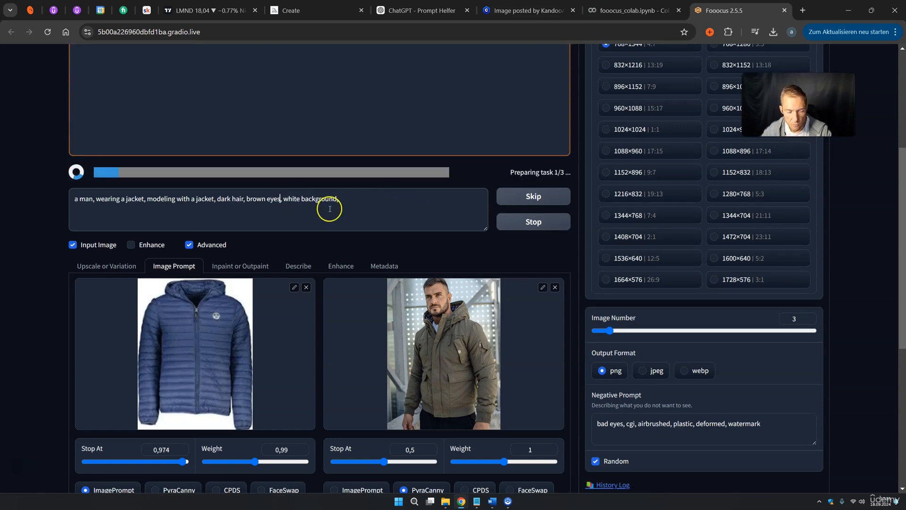
{"action": "left_click", "coordinate": [330, 209]}
{"action": "key", "text": "BackSpace"}
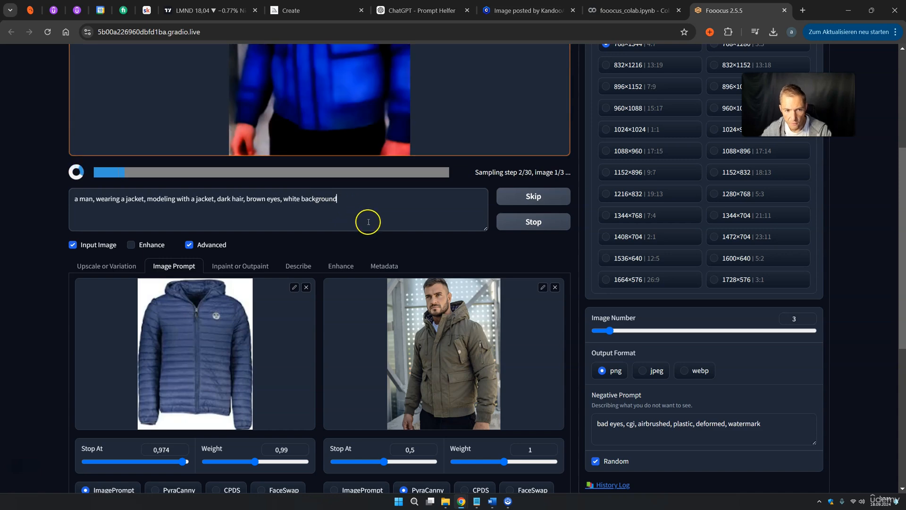
Change the aspect ratio to 896×1152, generate a new set of images and look through the results
{"action": "scroll", "coordinate": [435, 264], "scroll_direction": "up", "scroll_amount": 4}
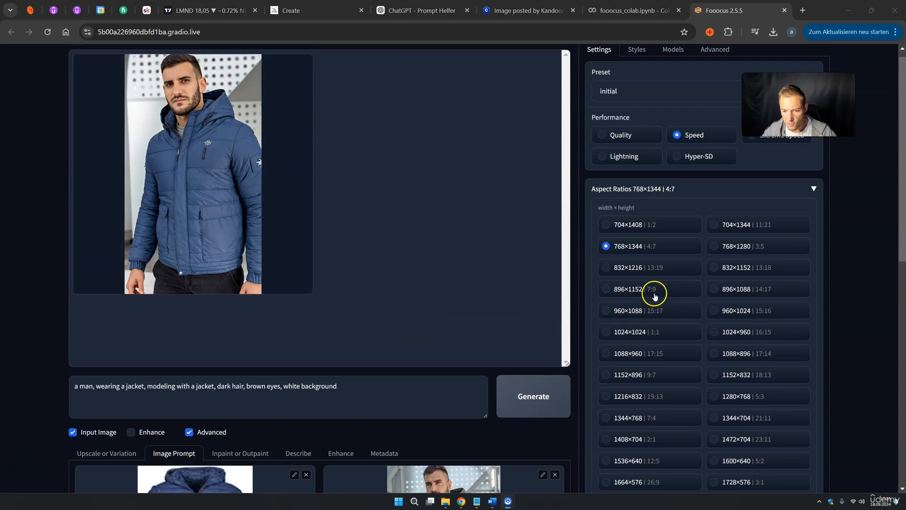
{"action": "left_click", "coordinate": [652, 293]}
{"action": "left_click", "coordinate": [532, 397]}
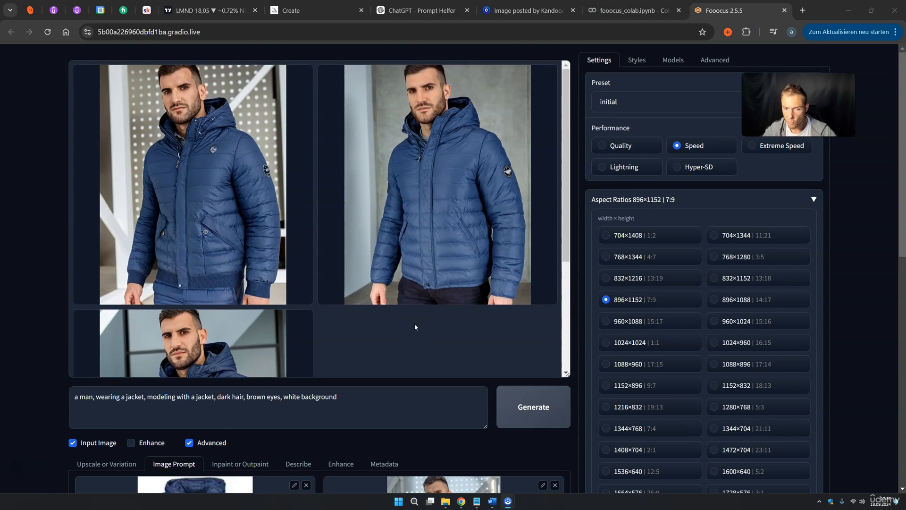
{"action": "scroll", "coordinate": [414, 327], "scroll_direction": "down", "scroll_amount": 4}
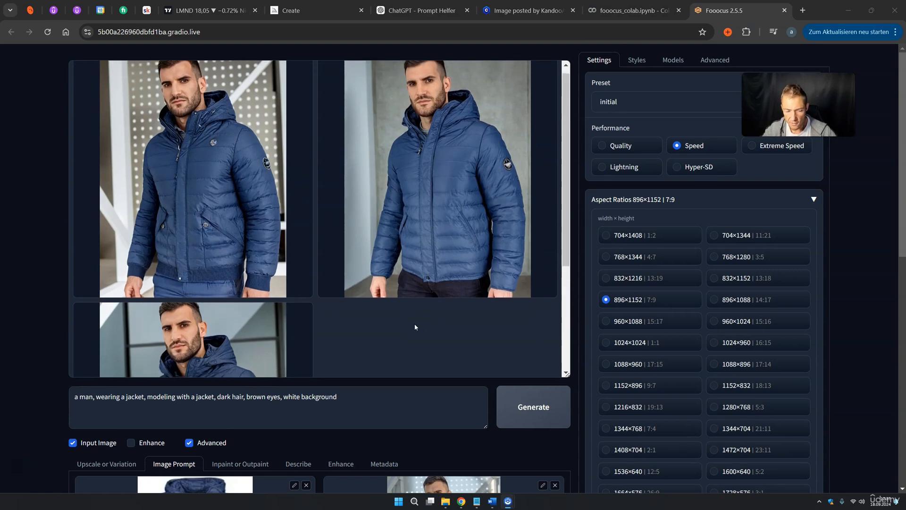
{"action": "left_click", "coordinate": [412, 320]}
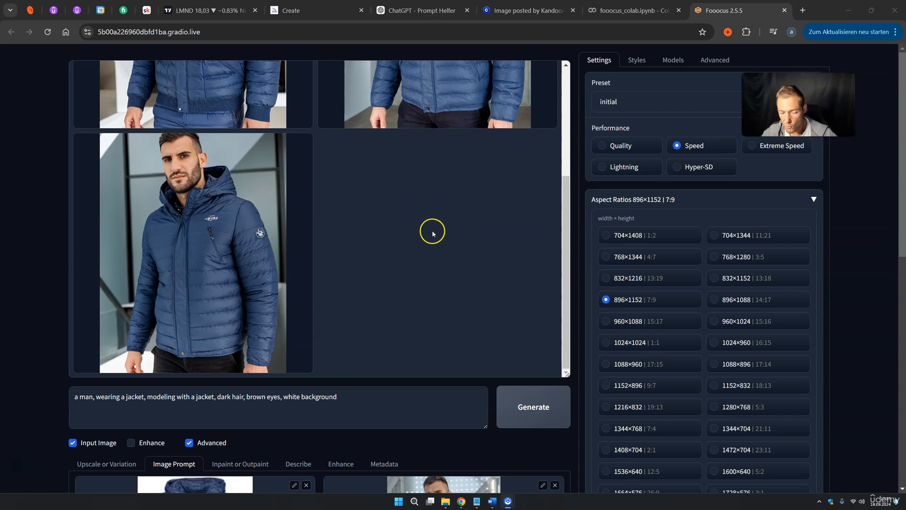
Clear the olive-jacket photos from the second and third image prompt slots, leaving only the blue jacket reference
{"action": "scroll", "coordinate": [433, 229], "scroll_direction": "down", "scroll_amount": 4}
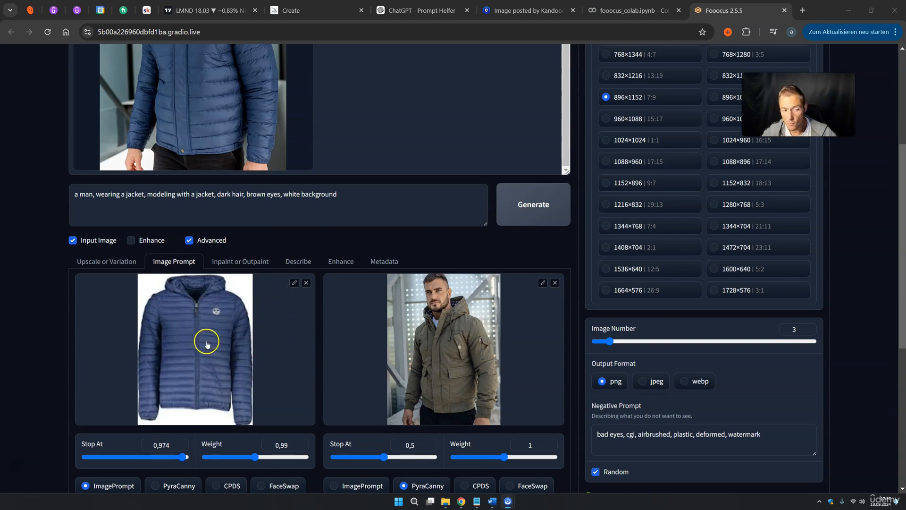
{"action": "left_click", "coordinate": [555, 282]}
{"action": "scroll", "coordinate": [463, 304], "scroll_direction": "down", "scroll_amount": 2}
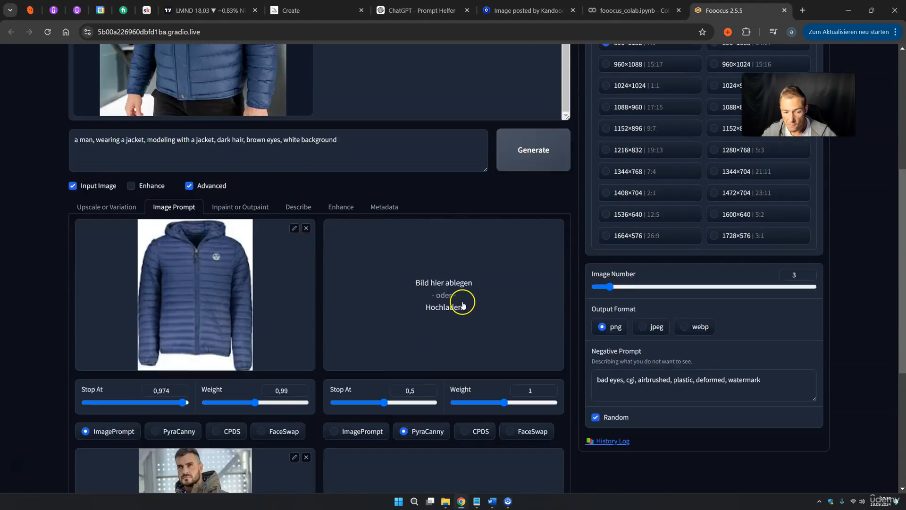
{"action": "left_click", "coordinate": [307, 410]}
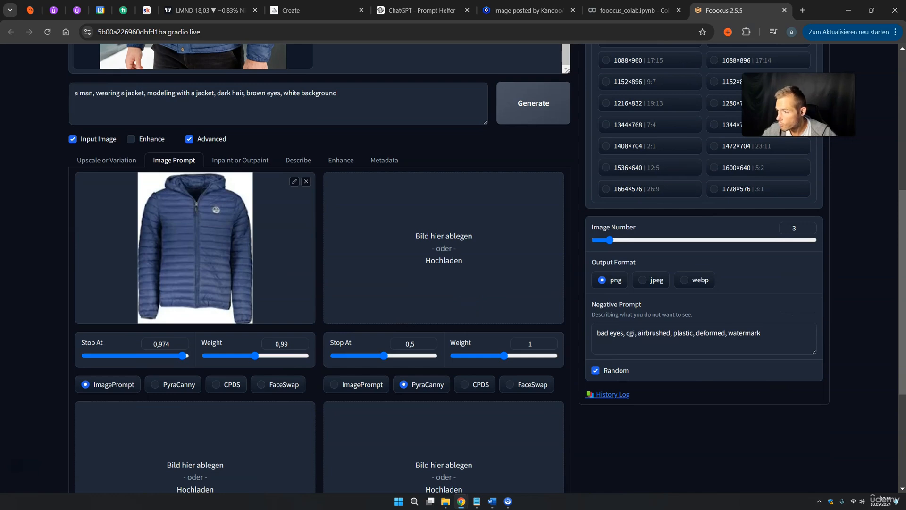
{"action": "left_click_drag", "start_coordinate": [514, 302], "coordinate": [427, 264]}
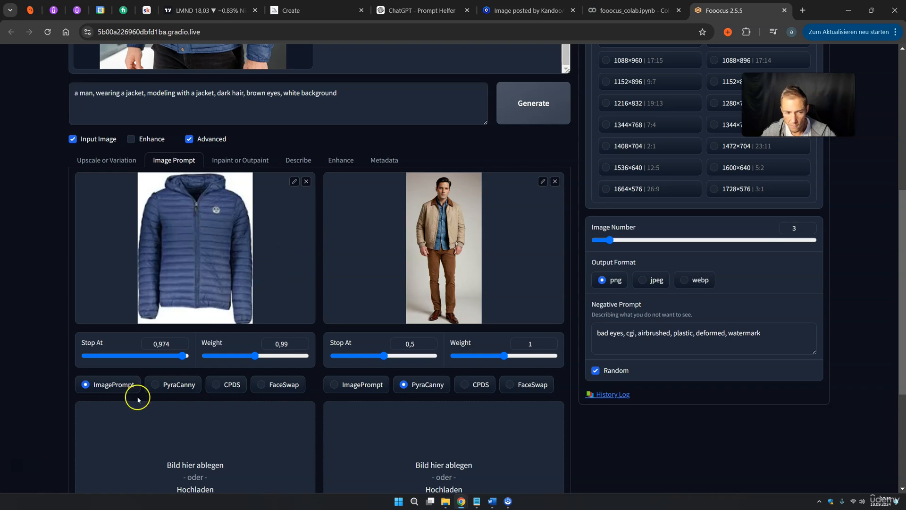
{"action": "left_click", "coordinate": [555, 183]}
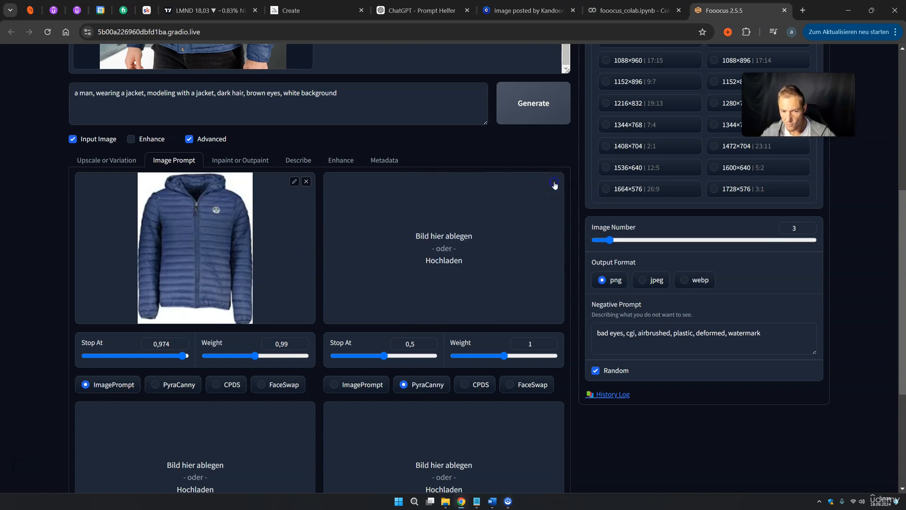
Set the aspect ratio to 704×1408
{"action": "scroll", "coordinate": [513, 246], "scroll_direction": "up", "scroll_amount": 4}
{"action": "left_click", "coordinate": [646, 135]}
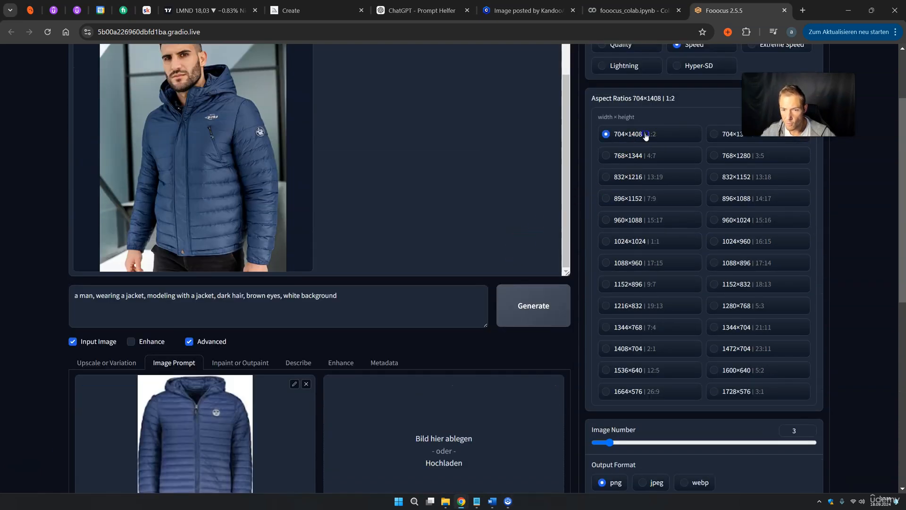
{"action": "scroll", "coordinate": [452, 351], "scroll_direction": "down", "scroll_amount": 1}
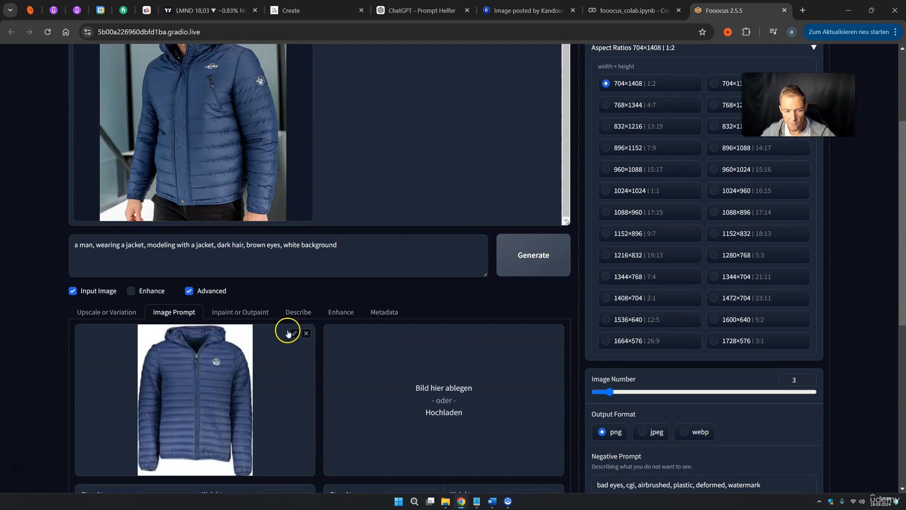
Replace the woman's photo in Inpaint or Outpaint with the full-length photo of the man in the beige jacket
{"action": "left_click", "coordinate": [249, 312]}
{"action": "scroll", "coordinate": [738, 283], "scroll_direction": "down", "scroll_amount": 4}
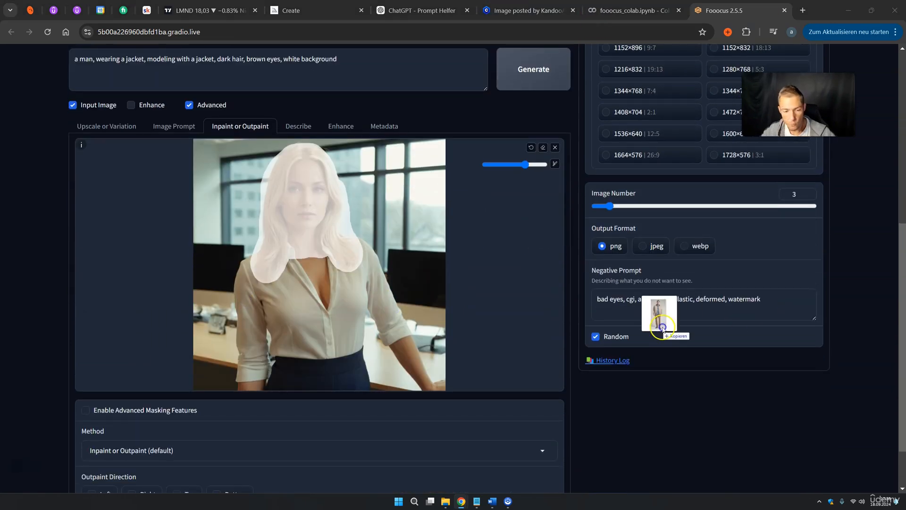
{"action": "left_click_drag", "start_coordinate": [657, 332], "coordinate": [622, 317]}
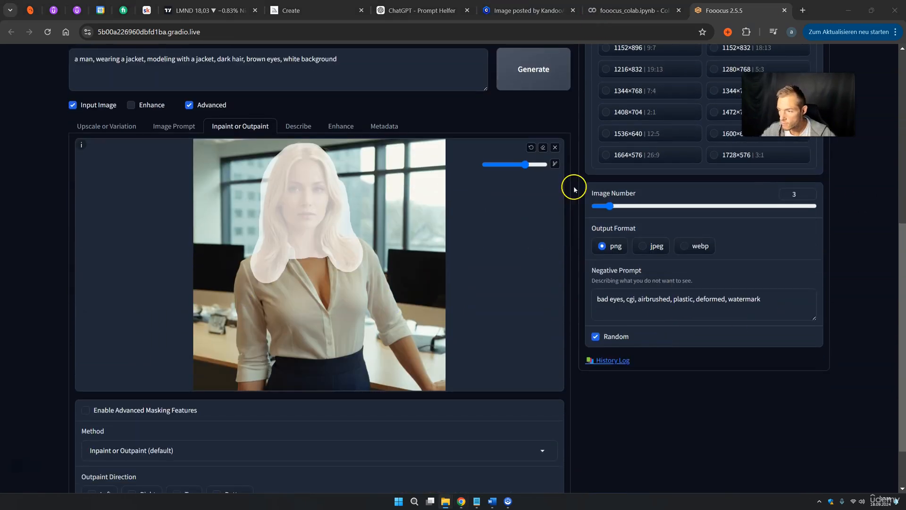
{"action": "left_click", "coordinate": [555, 147]}
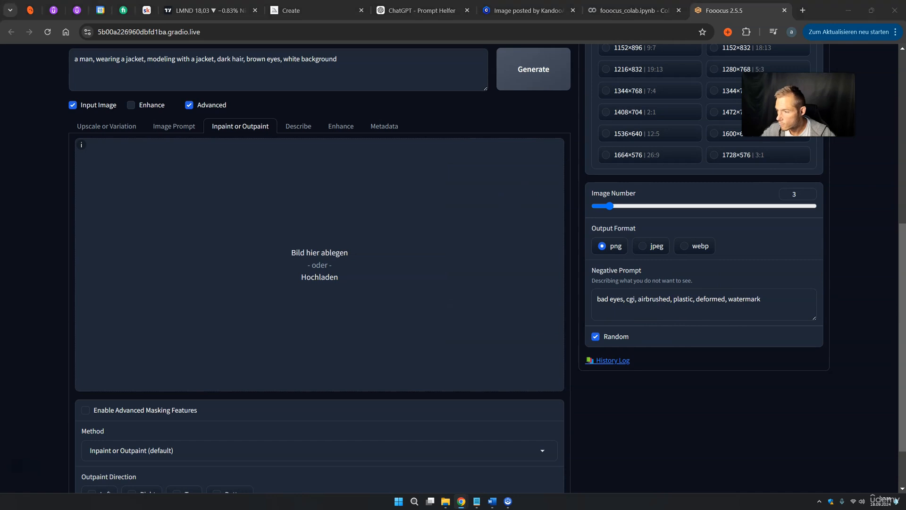
{"action": "left_click_drag", "start_coordinate": [526, 254], "coordinate": [300, 239]}
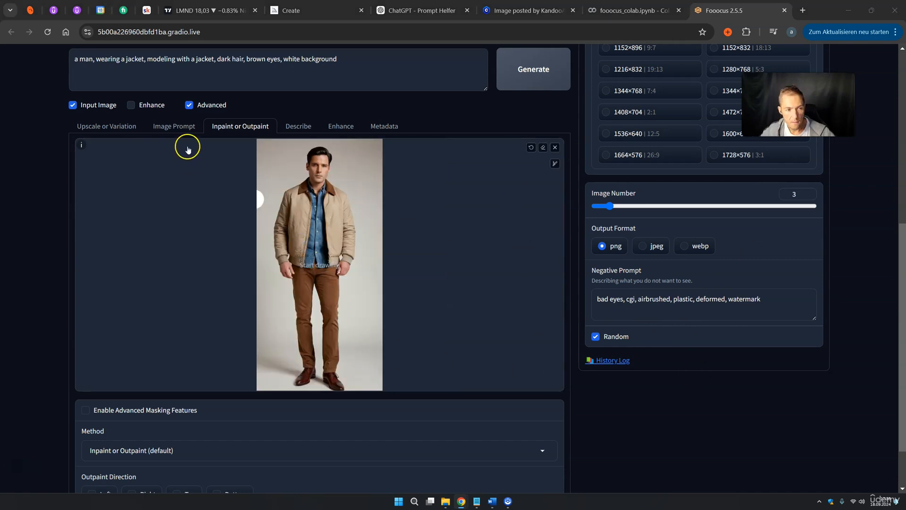
Lower the blue jacket reference's Stop At to 0.846 and its Weight to 0.812
{"action": "left_click", "coordinate": [179, 127]}
{"action": "left_click_drag", "start_coordinate": [182, 323], "coordinate": [182, 324]}
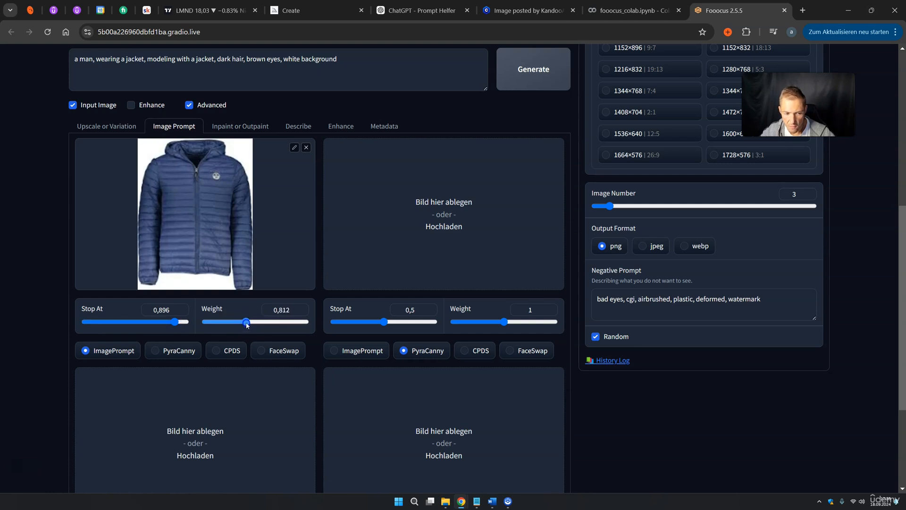
{"action": "left_click_drag", "start_coordinate": [177, 322], "coordinate": [176, 323]}
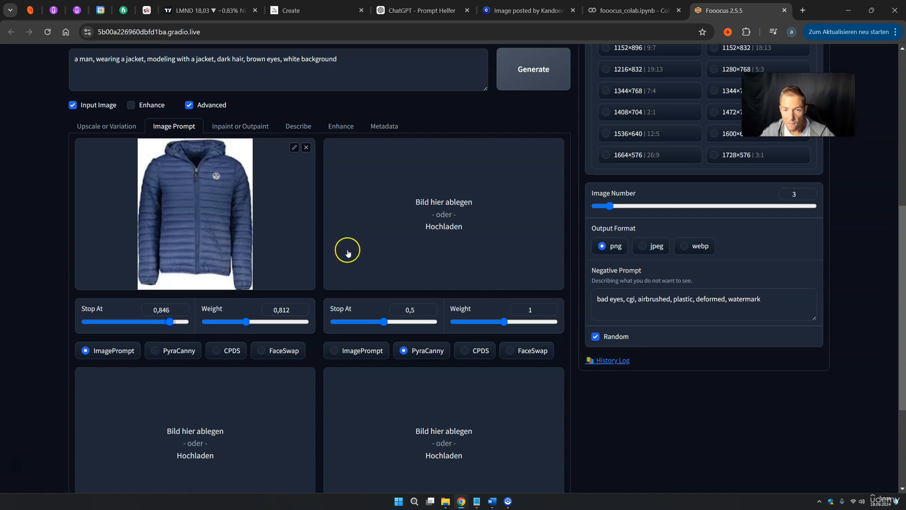
{"action": "scroll", "coordinate": [480, 228], "scroll_direction": "up", "scroll_amount": 5}
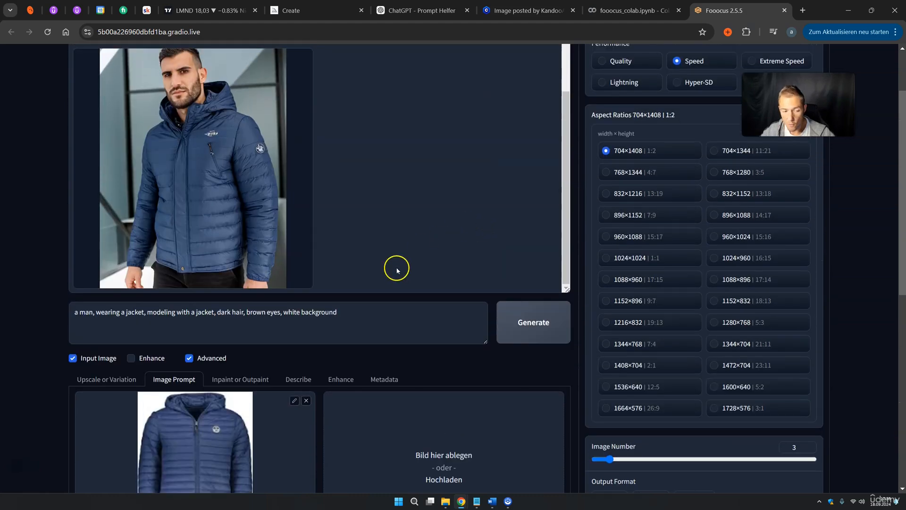
Paint an inpaint mask over the man's whole beige jacket and shirt, including both sleeves and the collar
{"action": "left_click", "coordinate": [237, 379]}
{"action": "scroll", "coordinate": [318, 334], "scroll_direction": "down", "scroll_amount": 5}
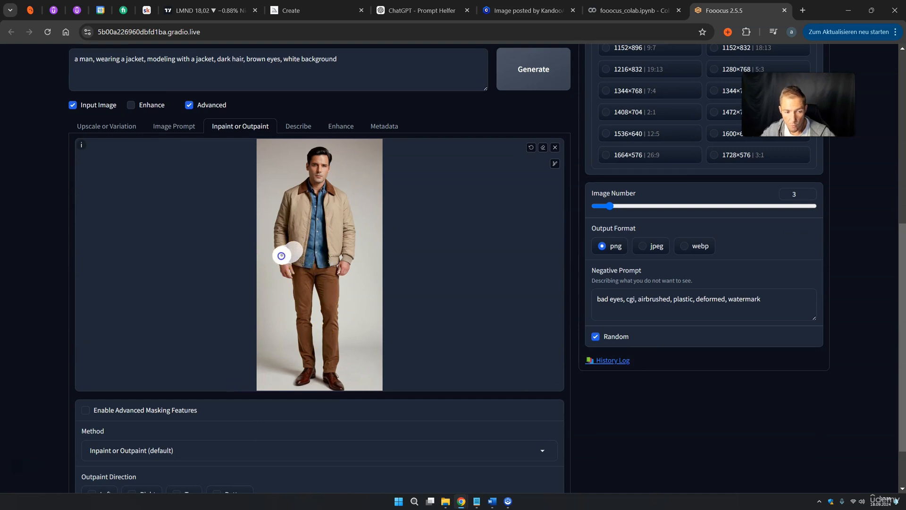
{"action": "mouse_move", "coordinate": [282, 255]}
{"action": "left_mouse_down"}
{"action": "mouse_move", "coordinate": [294, 190]}
{"action": "mouse_move", "coordinate": [339, 192]}
{"action": "mouse_move", "coordinate": [332, 257]}
{"action": "mouse_move", "coordinate": [304, 262]}
{"action": "mouse_move", "coordinate": [287, 232]}
{"action": "mouse_move", "coordinate": [303, 198]}
{"action": "mouse_move", "coordinate": [289, 224]}
{"action": "mouse_move", "coordinate": [292, 245]}
{"action": "mouse_move", "coordinate": [312, 200]}
{"action": "mouse_move", "coordinate": [312, 251]}
{"action": "mouse_move", "coordinate": [325, 240]}
{"action": "mouse_move", "coordinate": [329, 198]}
{"action": "mouse_move", "coordinate": [337, 238]}
{"action": "left_mouse_up"}
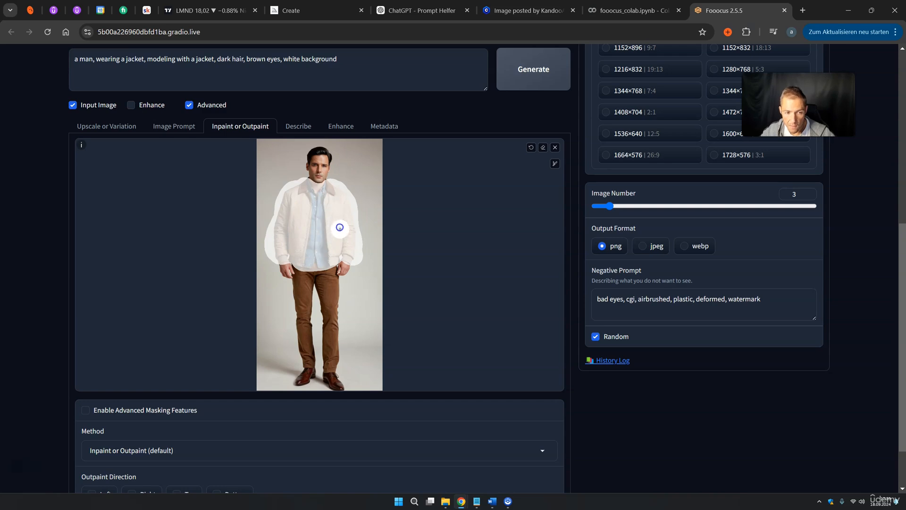
Turn on Developer Debug Mode and enable Mixing Image Prompt and Inpaint in its control settings
{"action": "scroll", "coordinate": [580, 184], "scroll_direction": "up", "scroll_amount": 7}
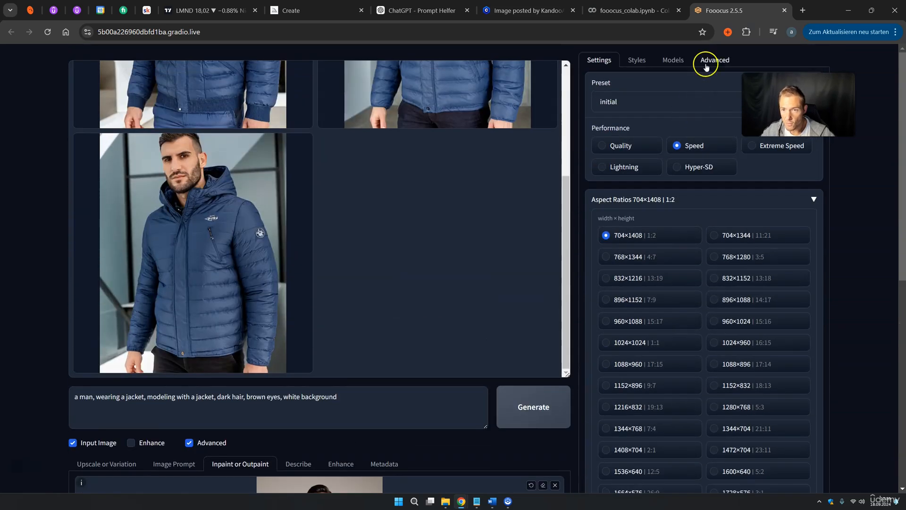
{"action": "left_click", "coordinate": [707, 65]}
{"action": "left_click", "coordinate": [611, 195]}
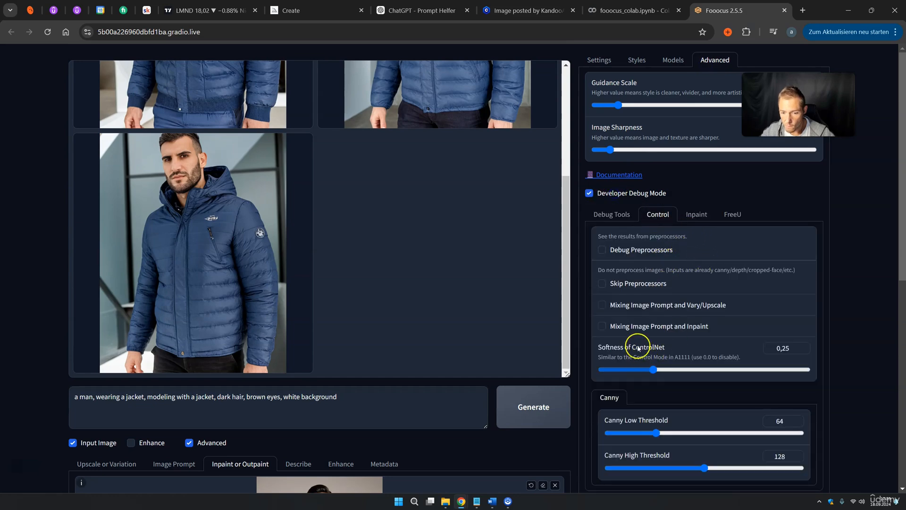
{"action": "left_click", "coordinate": [618, 325]}
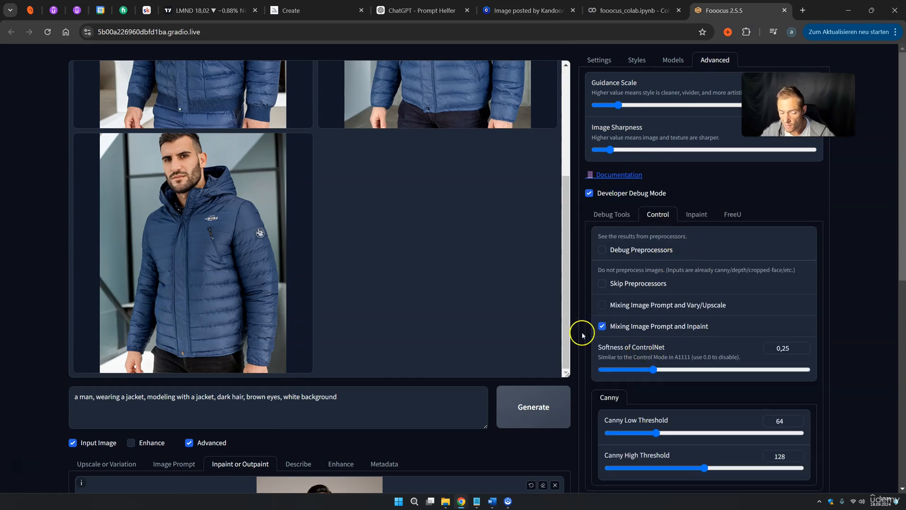
Generate the inpainted images with the existing prompt
{"action": "scroll", "coordinate": [449, 344], "scroll_direction": "down", "scroll_amount": 1}
{"action": "left_click_drag", "start_coordinate": [108, 346], "coordinate": [332, 343]}
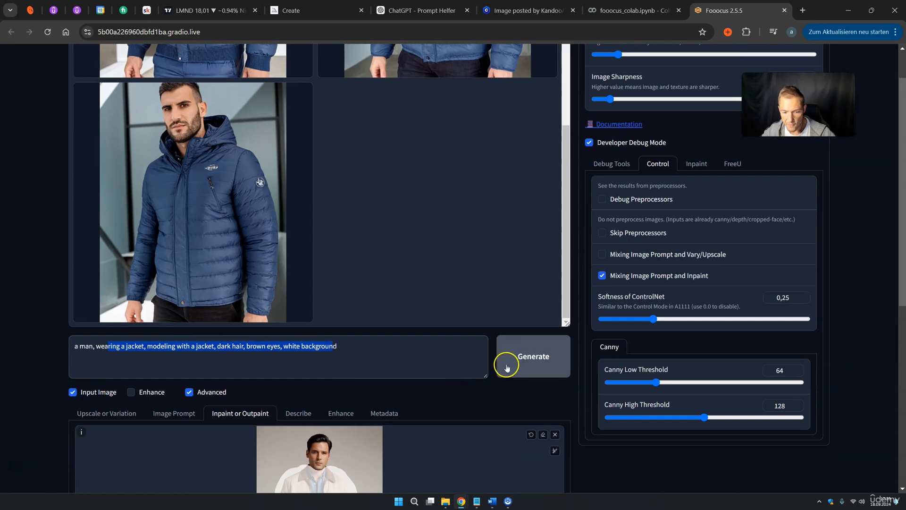
{"action": "left_click", "coordinate": [524, 360]}
{"action": "left_click", "coordinate": [404, 355]}
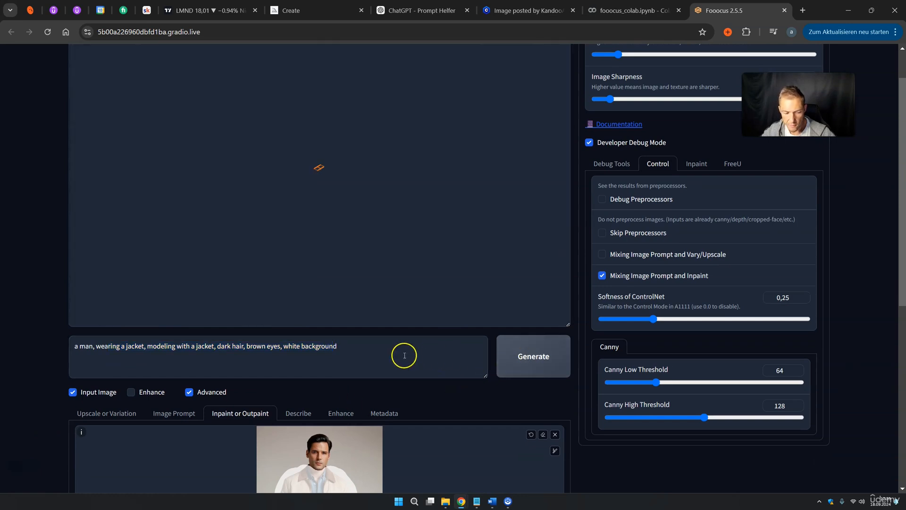
Review the blue jacket reference and the masked inpaint photo, and check the generated images against them
{"action": "left_click", "coordinate": [187, 411]}
{"action": "scroll", "coordinate": [233, 239], "scroll_direction": "down", "scroll_amount": 5}
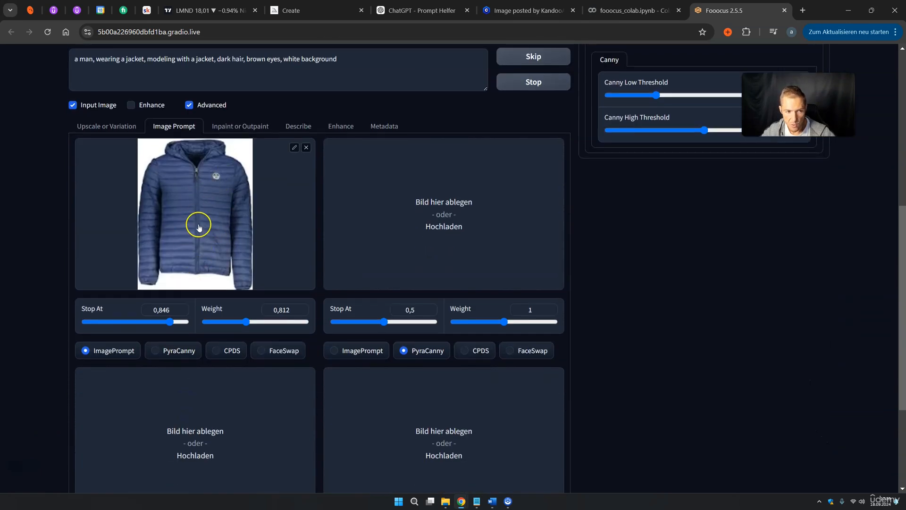
{"action": "left_click", "coordinate": [230, 125]}
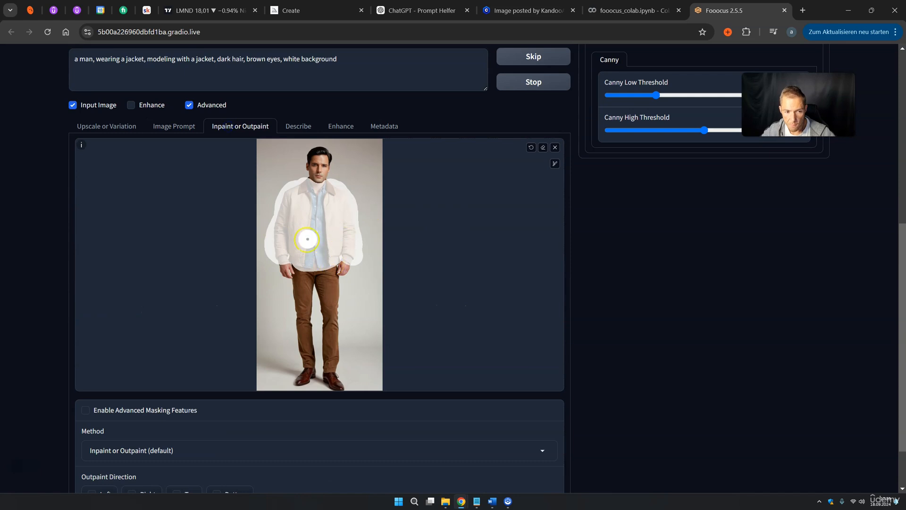
{"action": "left_click", "coordinate": [169, 129]}
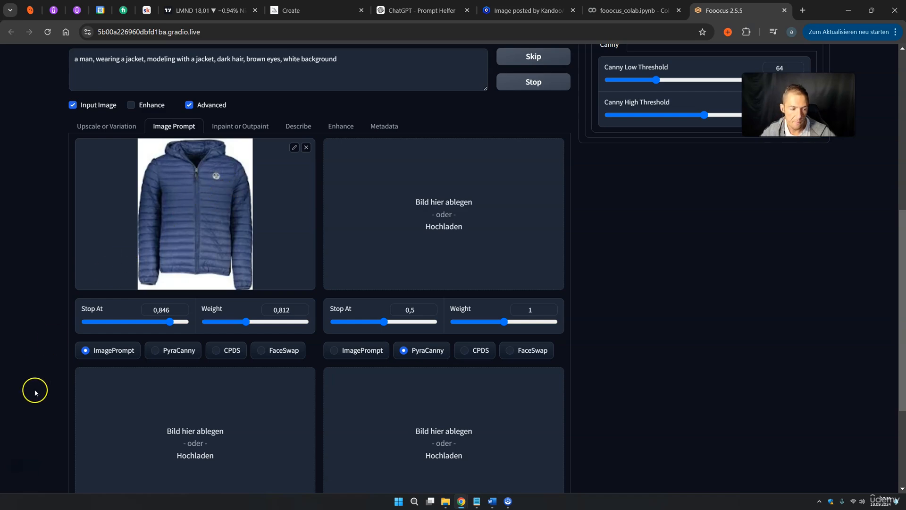
{"action": "scroll", "coordinate": [269, 366], "scroll_direction": "up", "scroll_amount": 7}
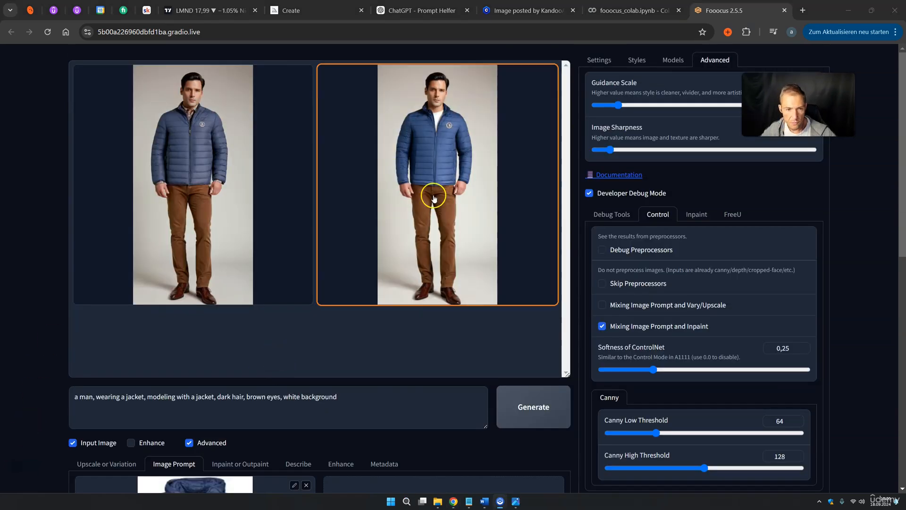
{"action": "scroll", "coordinate": [347, 307], "scroll_direction": "down", "scroll_amount": 2}
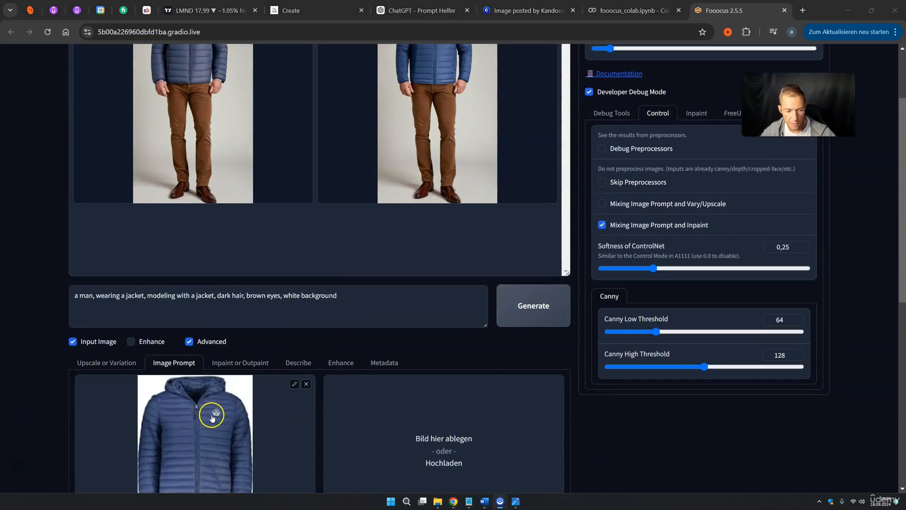
Narrow the photo viewer window showing image (5).png and place it beside the generated images for comparison
{"action": "left_click_drag", "start_coordinate": [905, 123], "coordinate": [696, 114]}
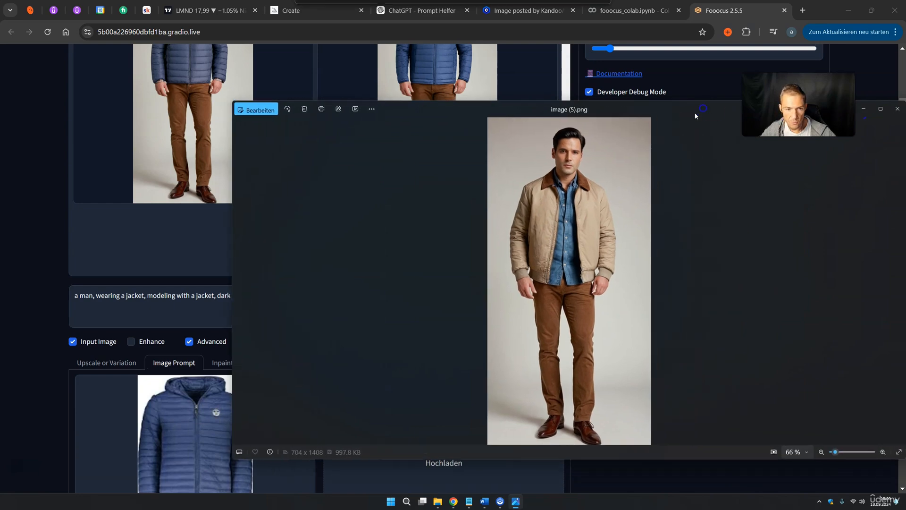
{"action": "left_click_drag", "start_coordinate": [230, 219], "coordinate": [650, 219]}
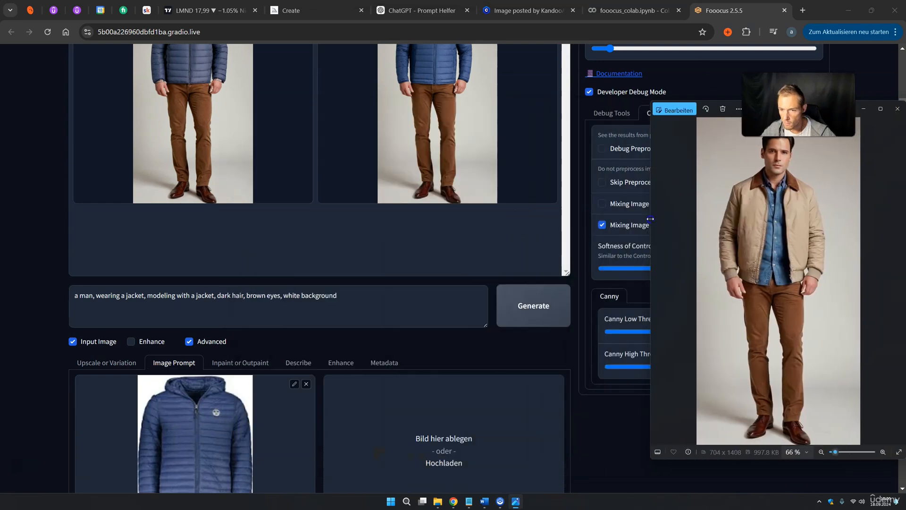
{"action": "scroll", "coordinate": [537, 268], "scroll_direction": "up", "scroll_amount": 2}
{"action": "left_click_drag", "start_coordinate": [751, 105], "coordinate": [616, 63]}
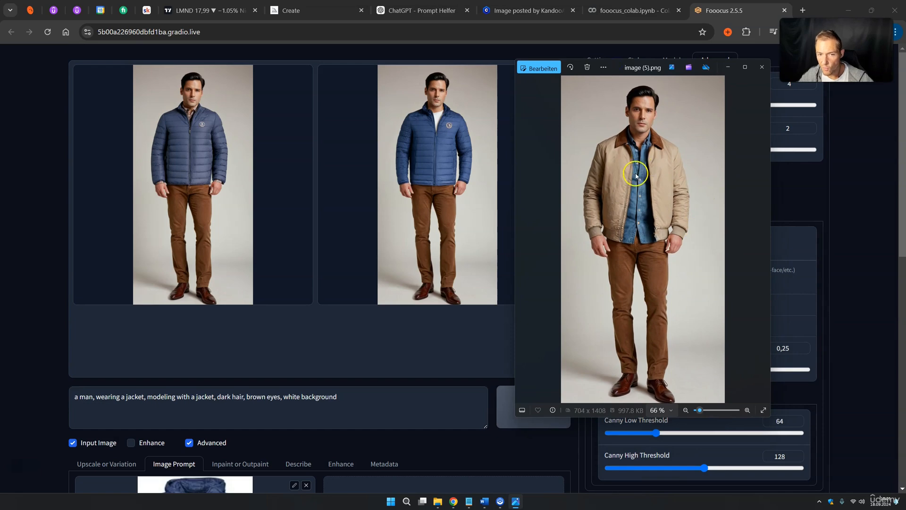
Return to the generated images and clear the blue jacket reference from the image prompt
{"action": "left_click", "coordinate": [429, 149]}
{"action": "scroll", "coordinate": [418, 158], "scroll_direction": "down", "scroll_amount": 3}
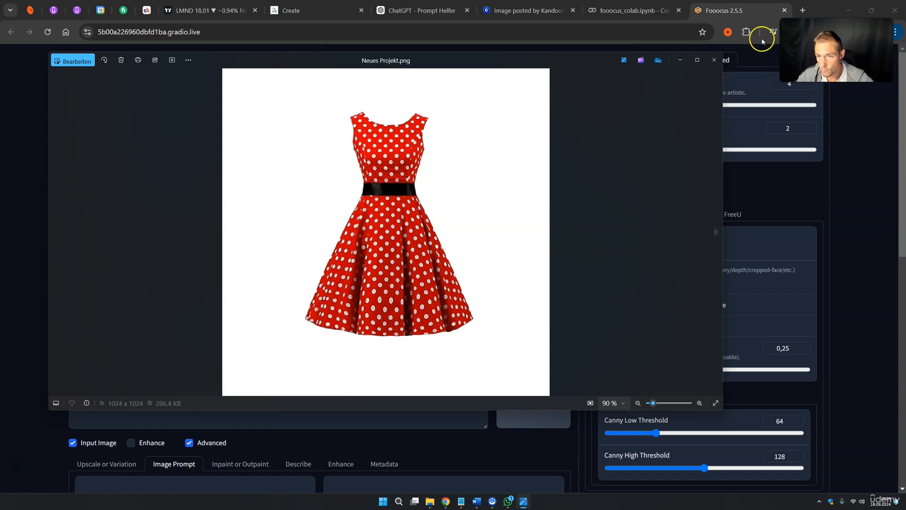
Search Google Images for "dress" in a new browser tab
{"action": "left_click", "coordinate": [802, 9]}
{"action": "type", "text": "dress"}
{"action": "key", "text": "Return"}
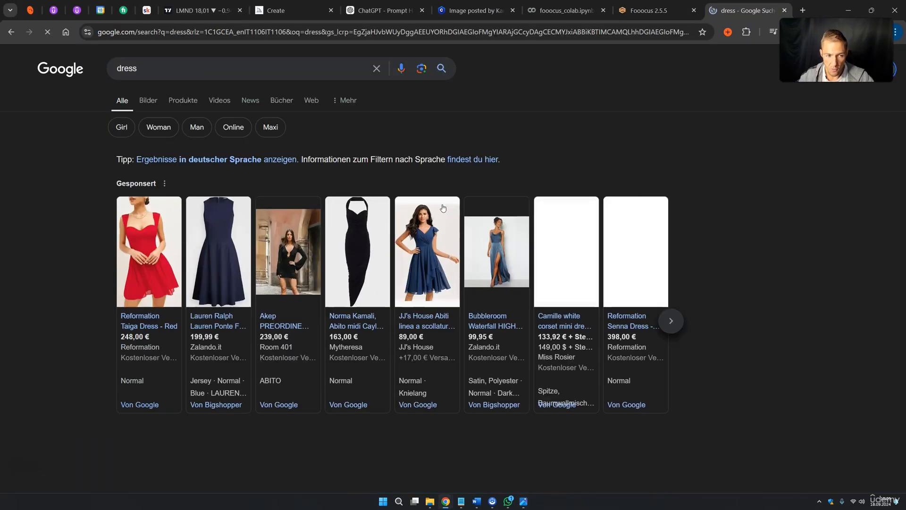
{"action": "left_click", "coordinate": [156, 99]}
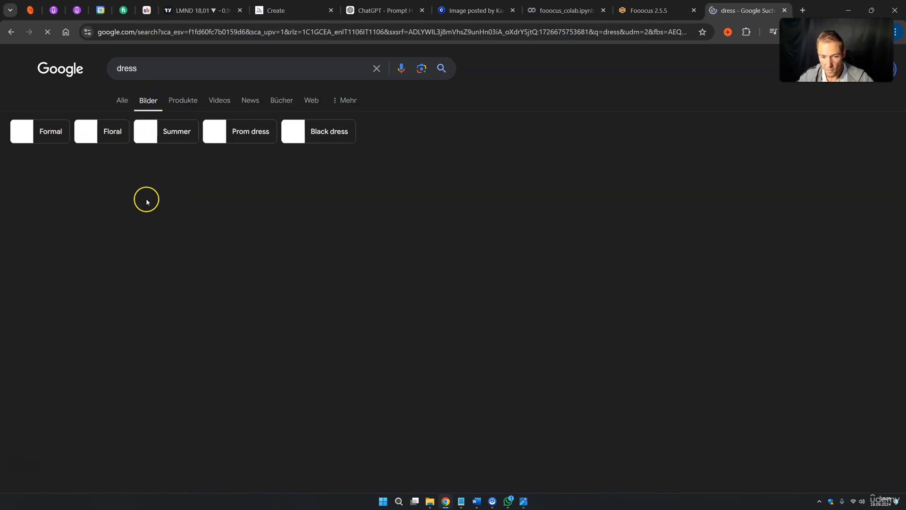
Browse the dress image results for product pictures on a plain white background
{"action": "scroll", "coordinate": [251, 200], "scroll_direction": "down", "scroll_amount": 4}
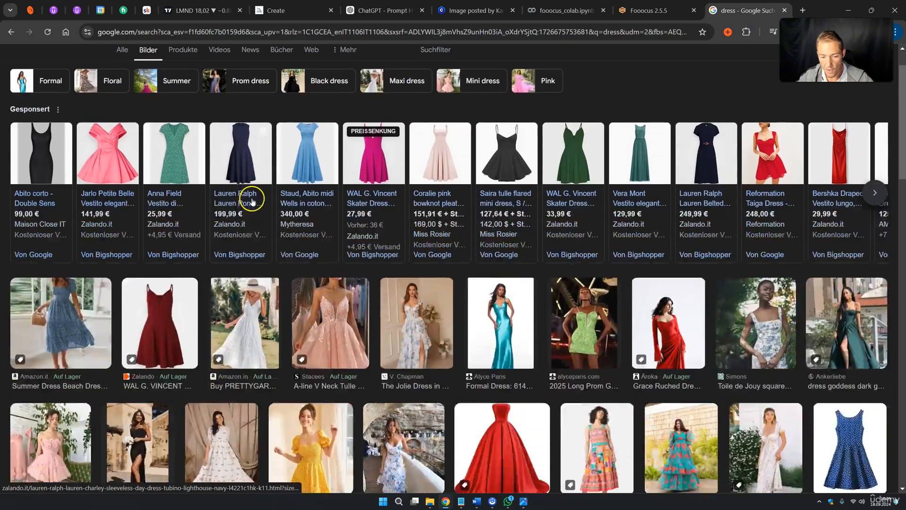
{"action": "scroll", "coordinate": [283, 214], "scroll_direction": "down", "scroll_amount": 2}
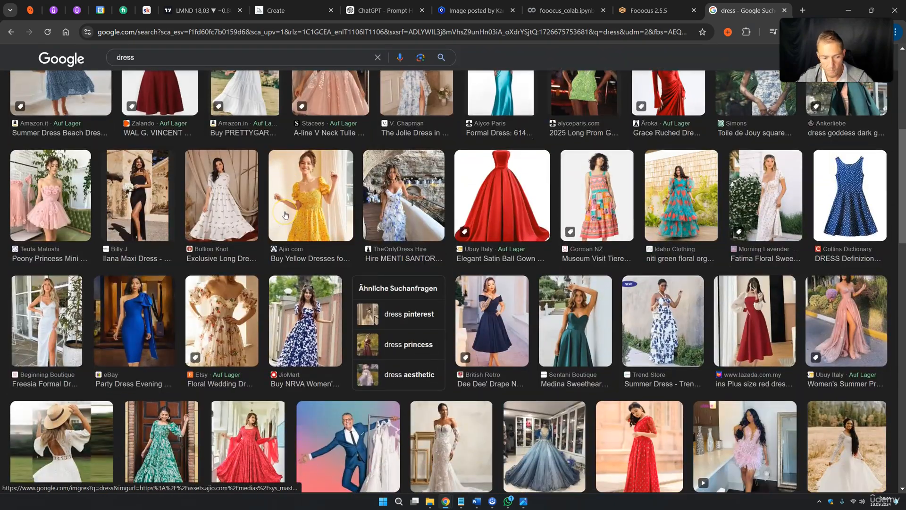
{"action": "scroll", "coordinate": [587, 236], "scroll_direction": "up", "scroll_amount": 2}
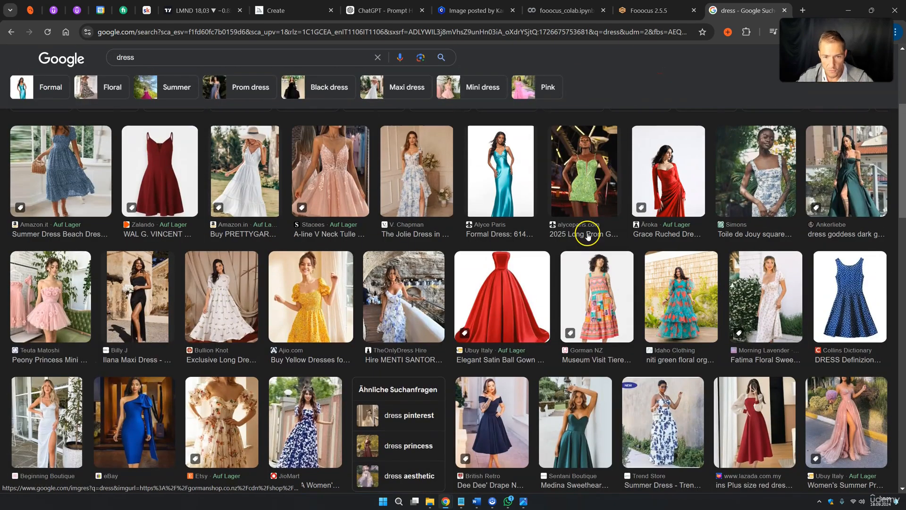
{"action": "scroll", "coordinate": [587, 235], "scroll_direction": "down", "scroll_amount": 1}
{"action": "scroll", "coordinate": [576, 244], "scroll_direction": "down", "scroll_amount": 14}
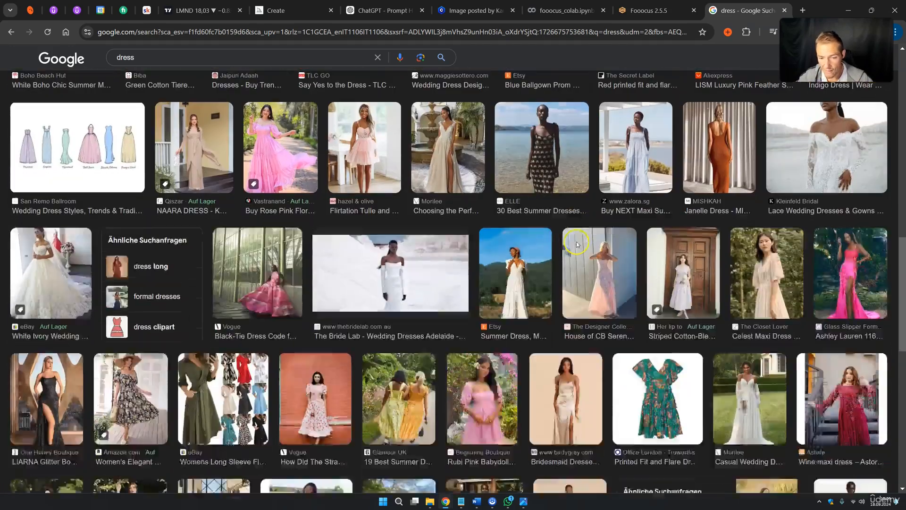
{"action": "scroll", "coordinate": [576, 244], "scroll_direction": "down", "scroll_amount": 5}
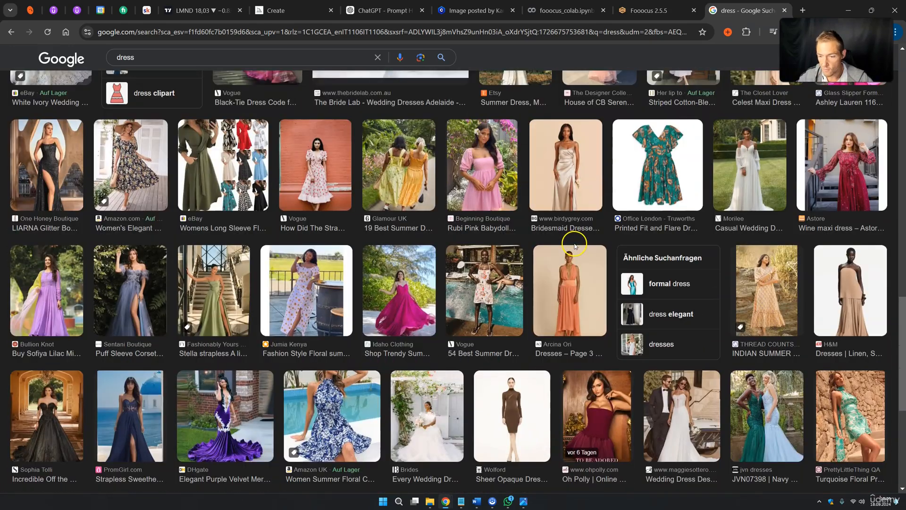
{"action": "scroll", "coordinate": [547, 259], "scroll_direction": "up", "scroll_amount": 4}
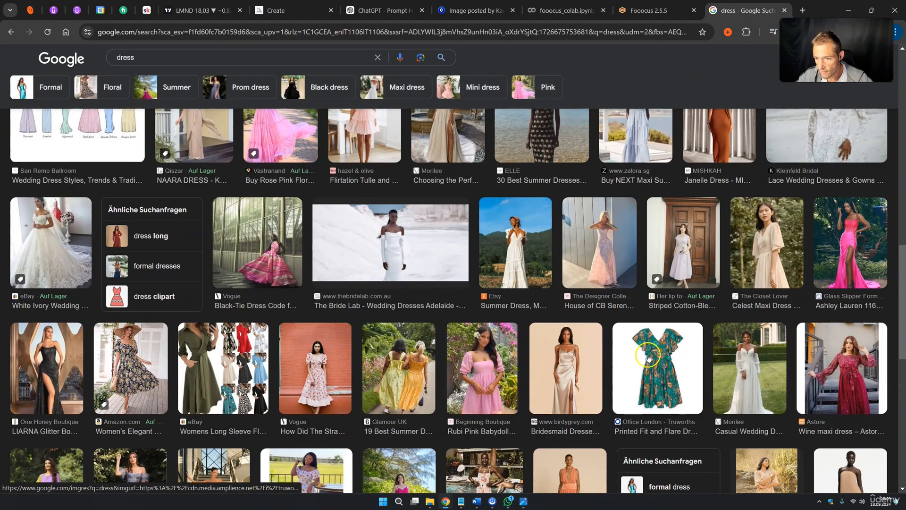
{"action": "scroll", "coordinate": [670, 302], "scroll_direction": "up", "scroll_amount": 10}
{"action": "scroll", "coordinate": [670, 302], "scroll_direction": "up", "scroll_amount": 1}
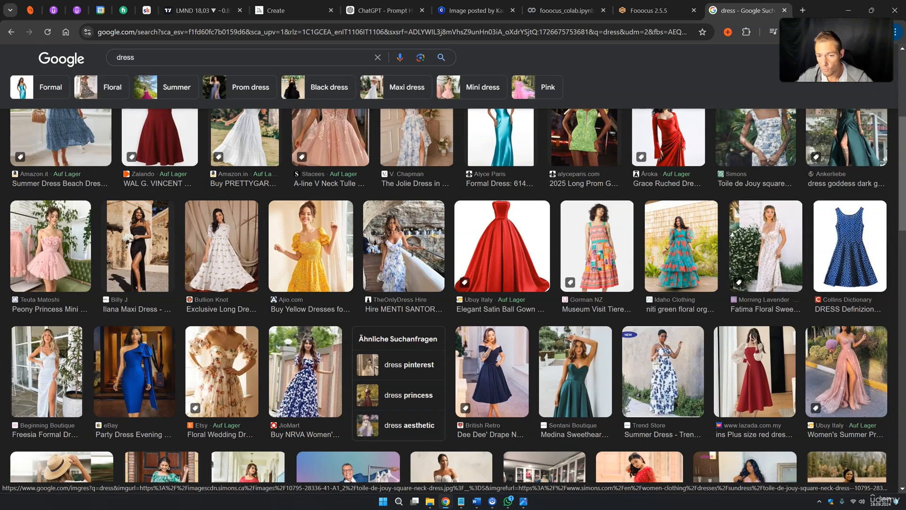
View the red polka-dot dress in Neues Projekt.png, close it, and switch back to Fooocus
{"action": "left_click", "coordinate": [523, 501]}
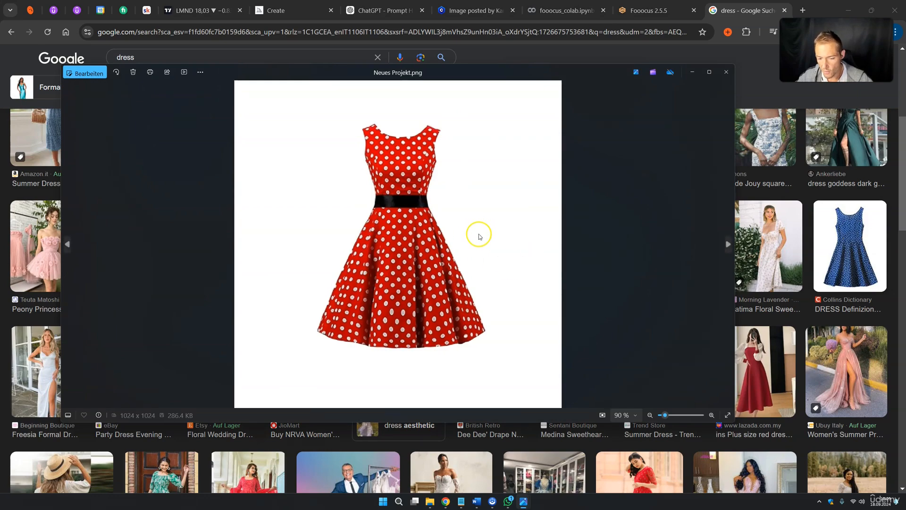
{"action": "left_click", "coordinate": [726, 72]}
{"action": "left_click", "coordinate": [661, 9]}
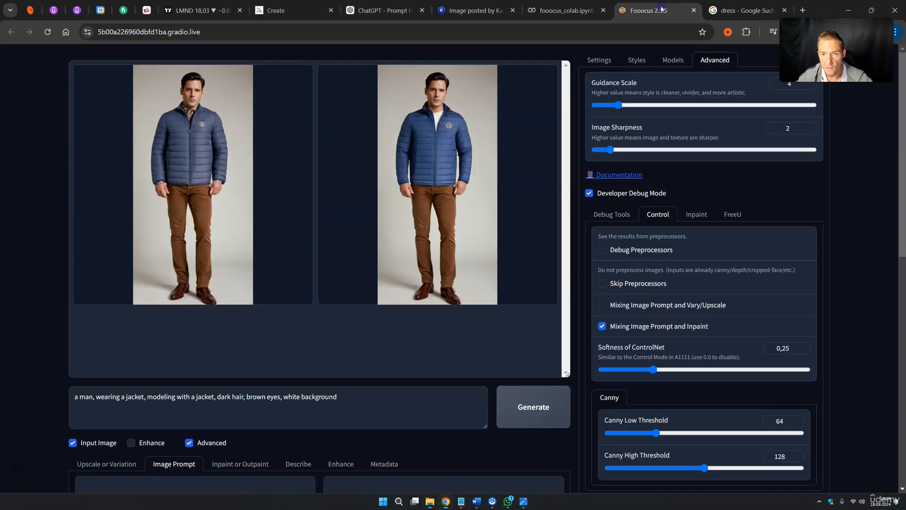
Replace the masked man photo in the inpaint input with the red polka-dot dress image and enable Advanced Masking Features
{"action": "scroll", "coordinate": [269, 351], "scroll_direction": "down", "scroll_amount": 3}
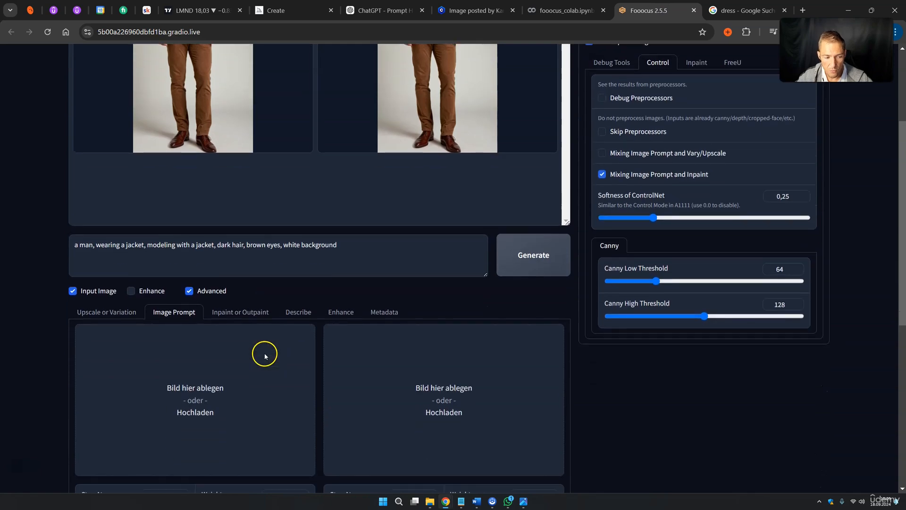
{"action": "left_click", "coordinate": [243, 313]}
{"action": "scroll", "coordinate": [245, 318], "scroll_direction": "down", "scroll_amount": 4}
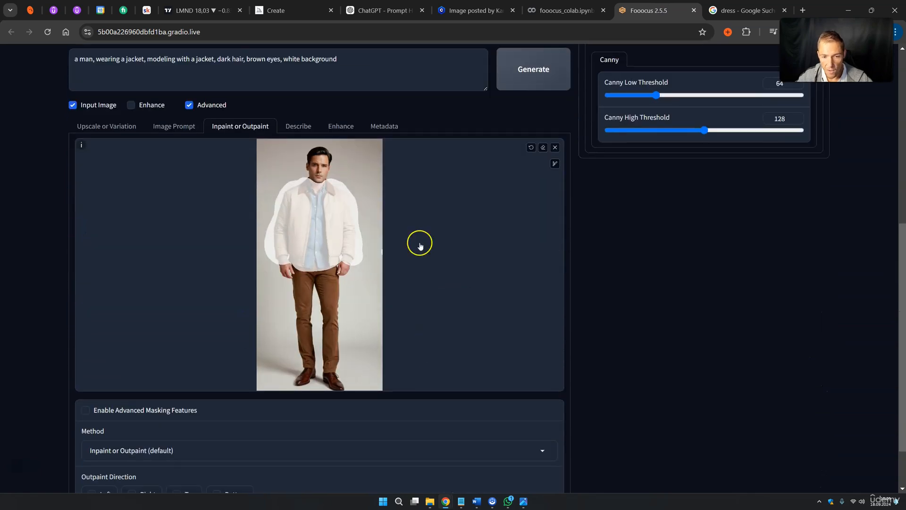
{"action": "left_click", "coordinate": [555, 147]}
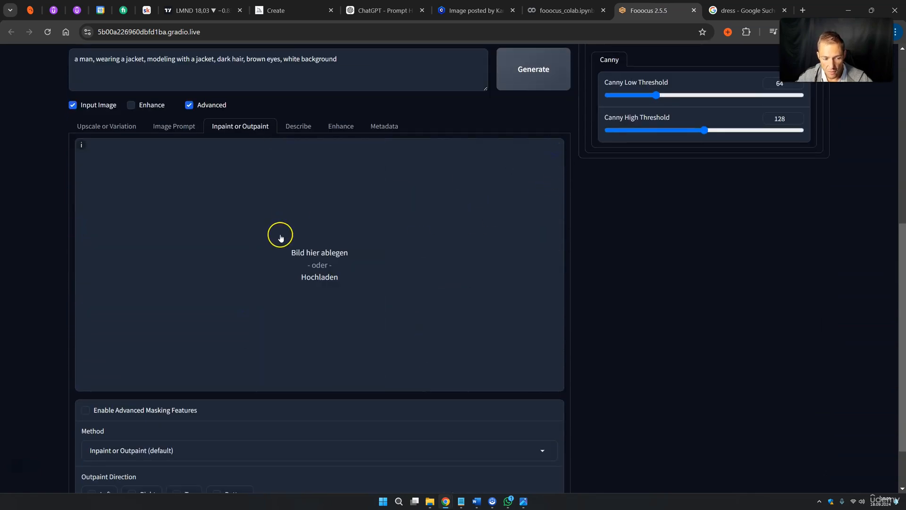
{"action": "scroll", "coordinate": [203, 352], "scroll_direction": "down", "scroll_amount": 1}
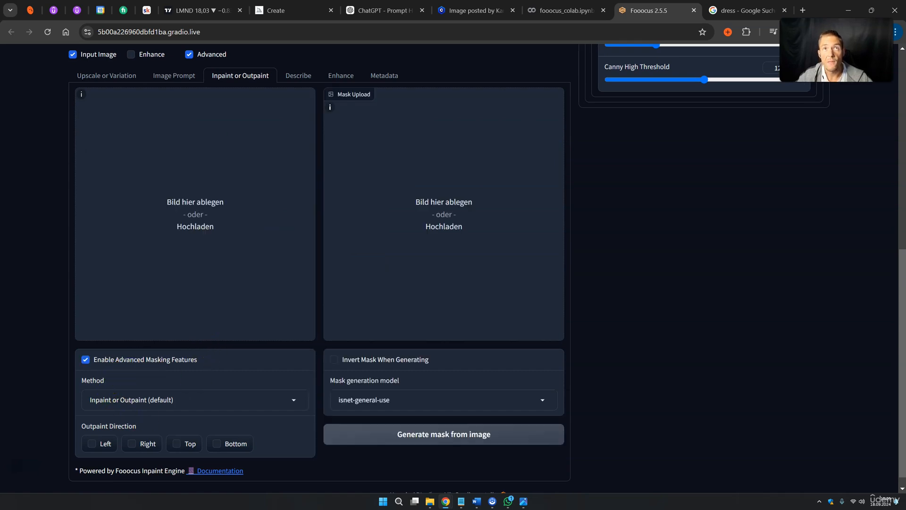
{"action": "left_click_drag", "start_coordinate": [261, 83], "coordinate": [200, 193]}
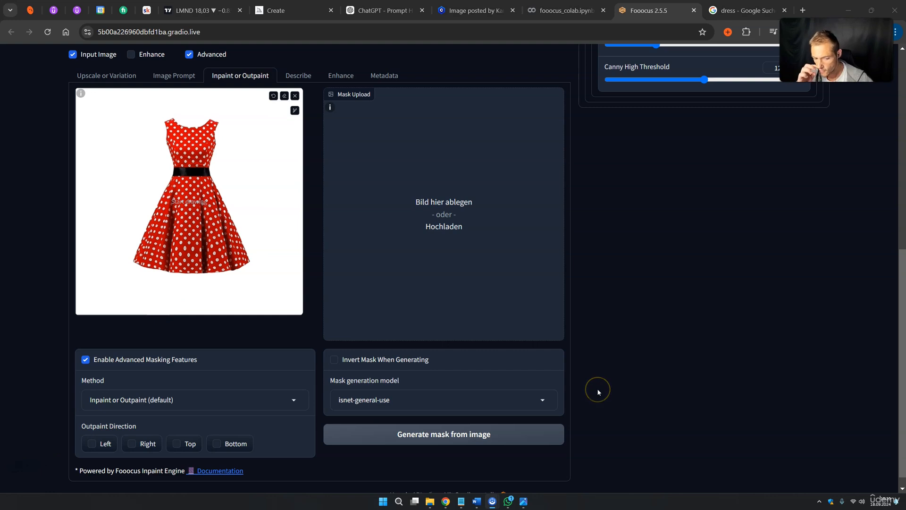
Set the mask generation model to sam for the dress image
{"action": "left_click_drag", "start_coordinate": [346, 380], "coordinate": [384, 380]}
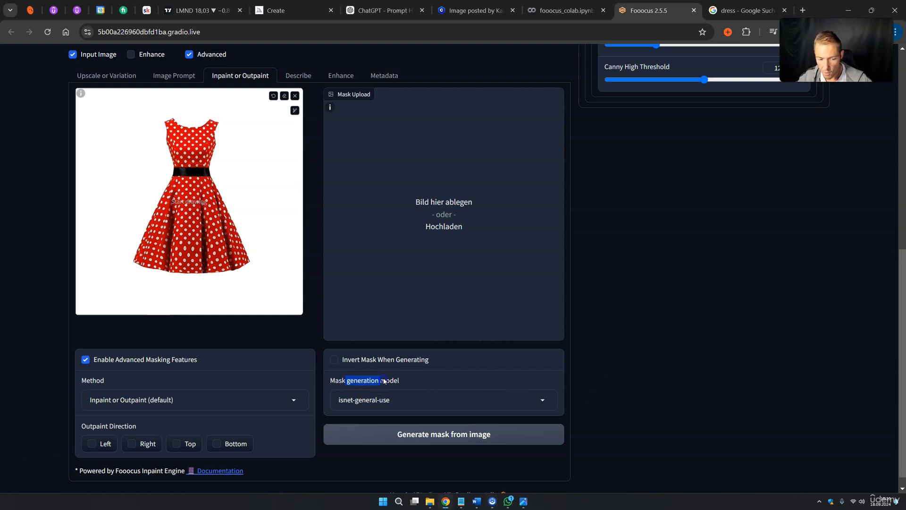
{"action": "left_click", "coordinate": [388, 400]}
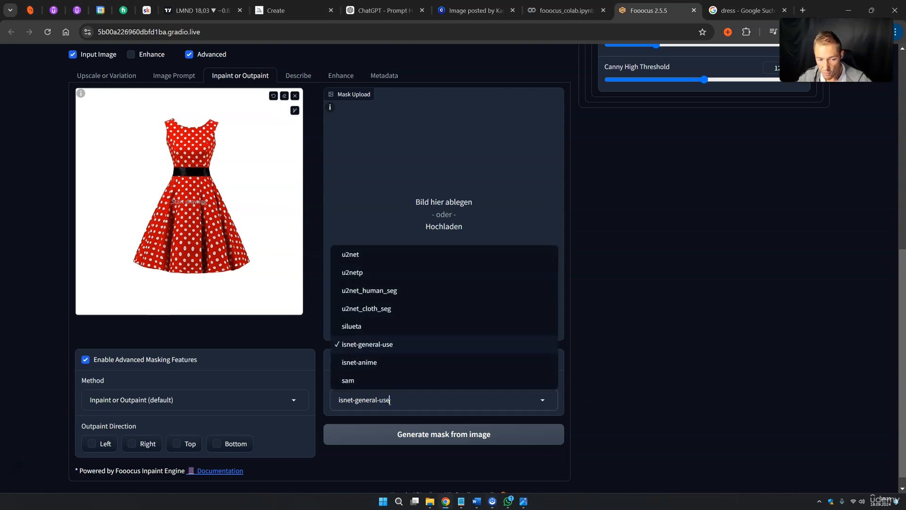
{"action": "left_click", "coordinate": [366, 384]}
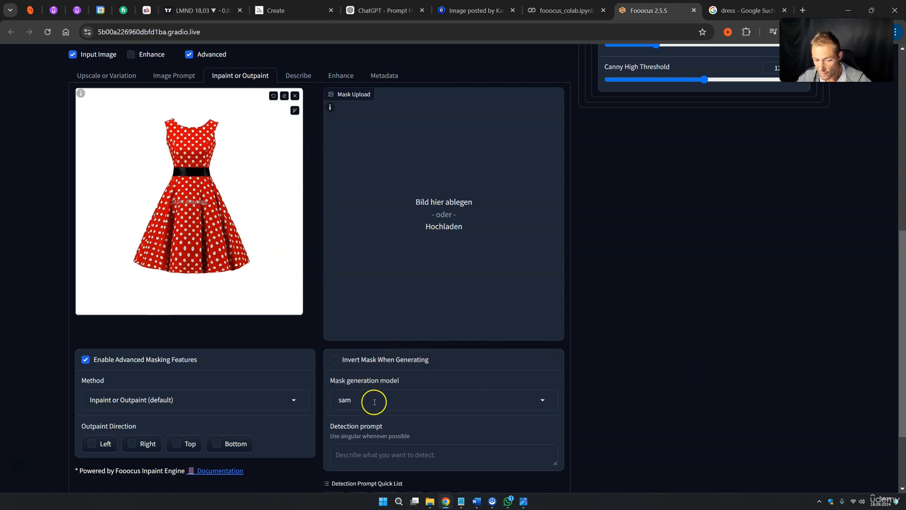
Enable Invert Mask When Generating and generate a mask from the dress image
{"action": "scroll", "coordinate": [378, 403], "scroll_direction": "down", "scroll_amount": 1}
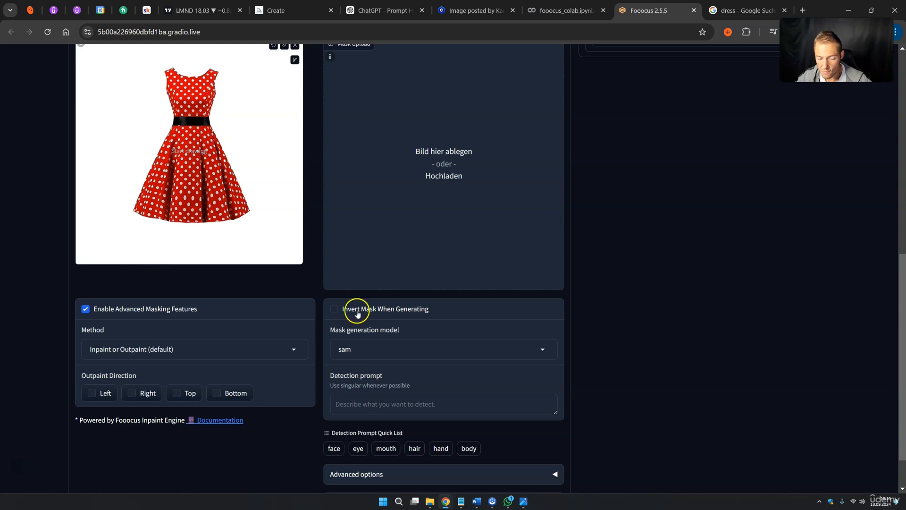
{"action": "scroll", "coordinate": [416, 371], "scroll_direction": "down", "scroll_amount": 1}
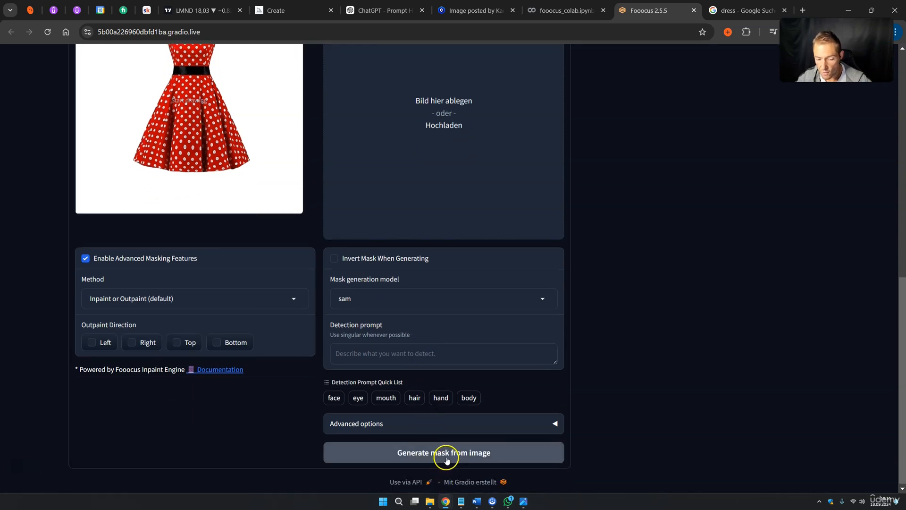
{"action": "left_click", "coordinate": [446, 460]}
{"action": "scroll", "coordinate": [660, 346], "scroll_direction": "up", "scroll_amount": 2}
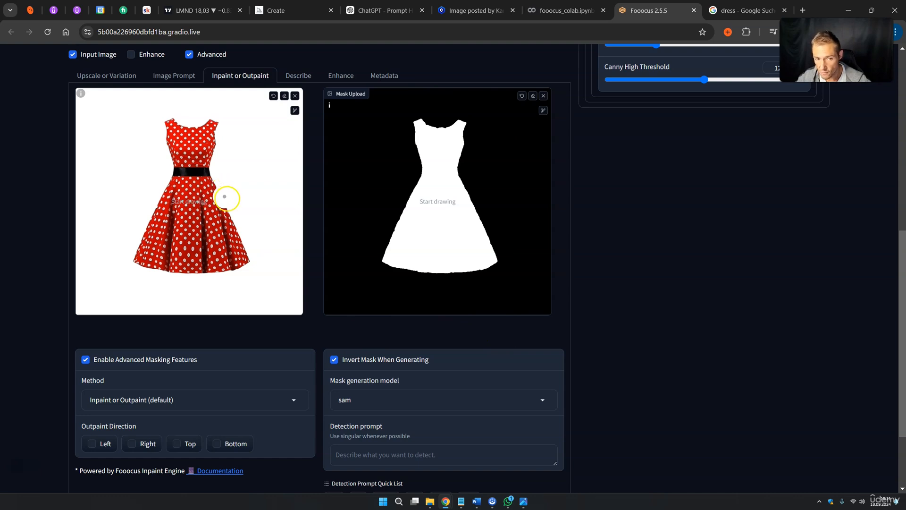
Set the Inpaint Respective Field to 1 in the developer inpaint settings
{"action": "scroll", "coordinate": [643, 212], "scroll_direction": "up", "scroll_amount": 8}
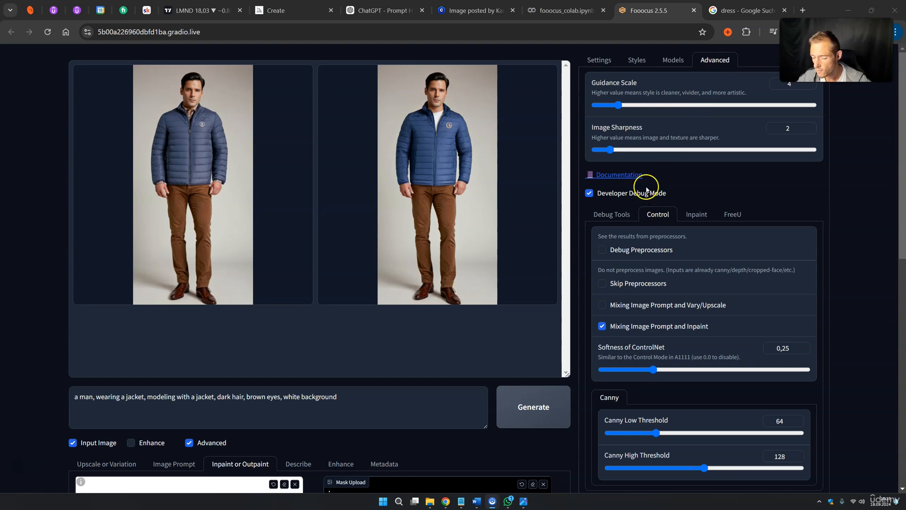
{"action": "left_click", "coordinate": [695, 215]}
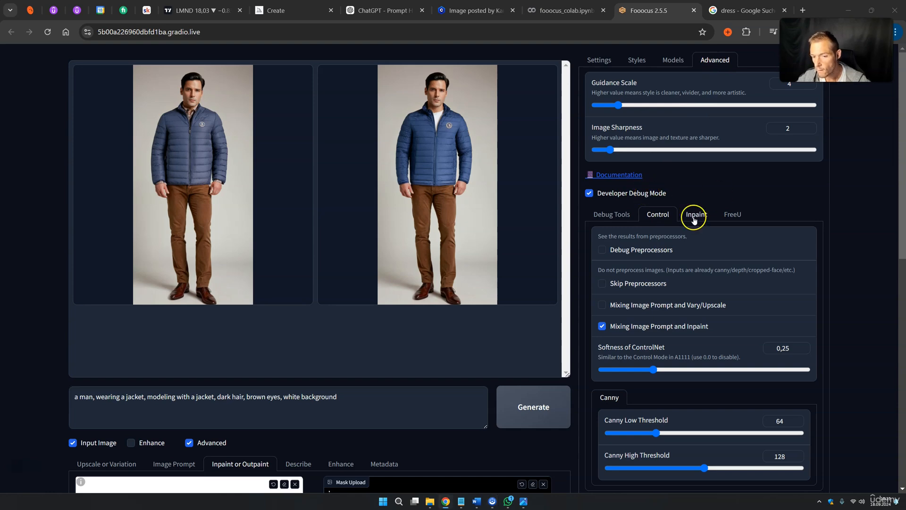
{"action": "scroll", "coordinate": [662, 368], "scroll_direction": "down", "scroll_amount": 1}
{"action": "scroll", "coordinate": [662, 368], "scroll_direction": "down", "scroll_amount": 1}
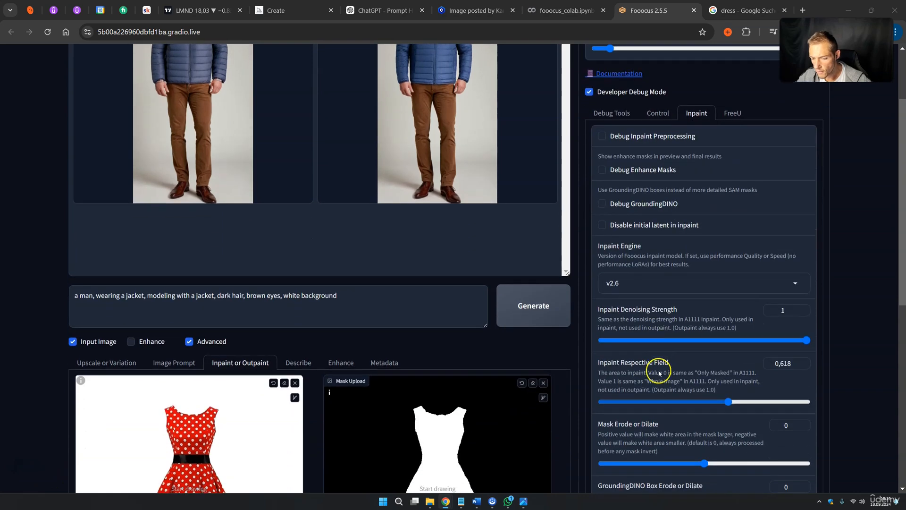
{"action": "left_click_drag", "start_coordinate": [604, 366], "coordinate": [708, 386]}
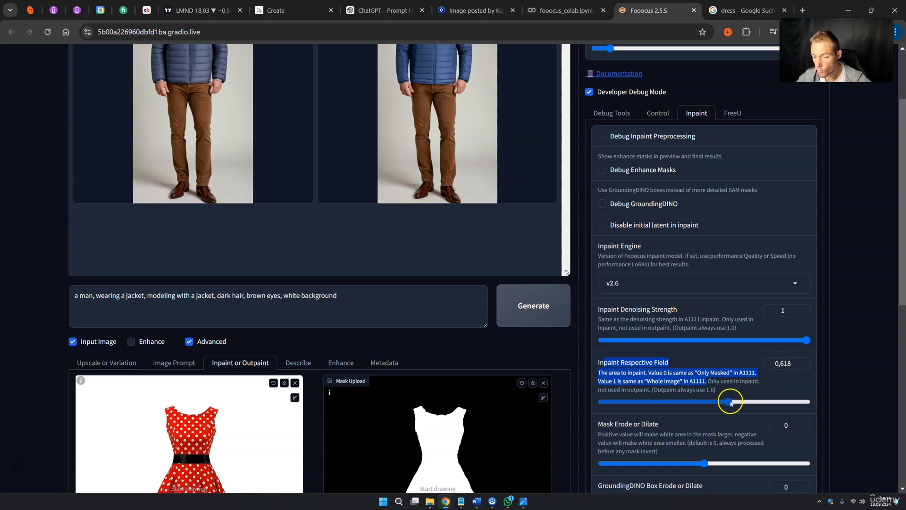
{"action": "left_click_drag", "start_coordinate": [730, 403], "coordinate": [740, 402]}
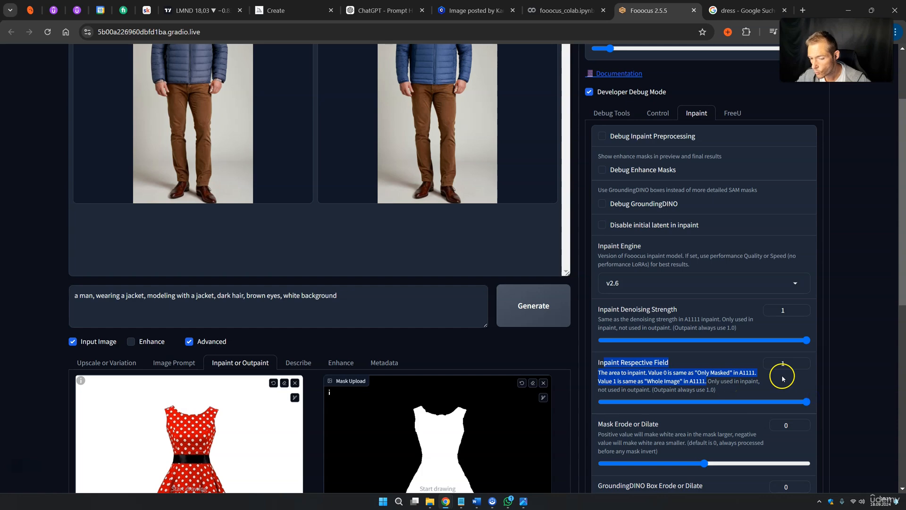
Disable Mixing Image Prompt and Inpaint in the developer control settings
{"action": "scroll", "coordinate": [780, 375], "scroll_direction": "down", "scroll_amount": 2}
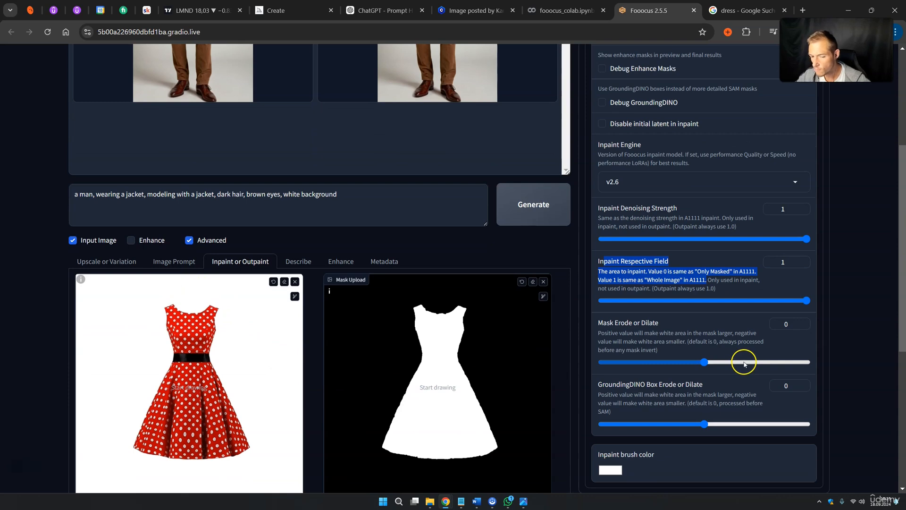
{"action": "scroll", "coordinate": [729, 361], "scroll_direction": "up", "scroll_amount": 3}
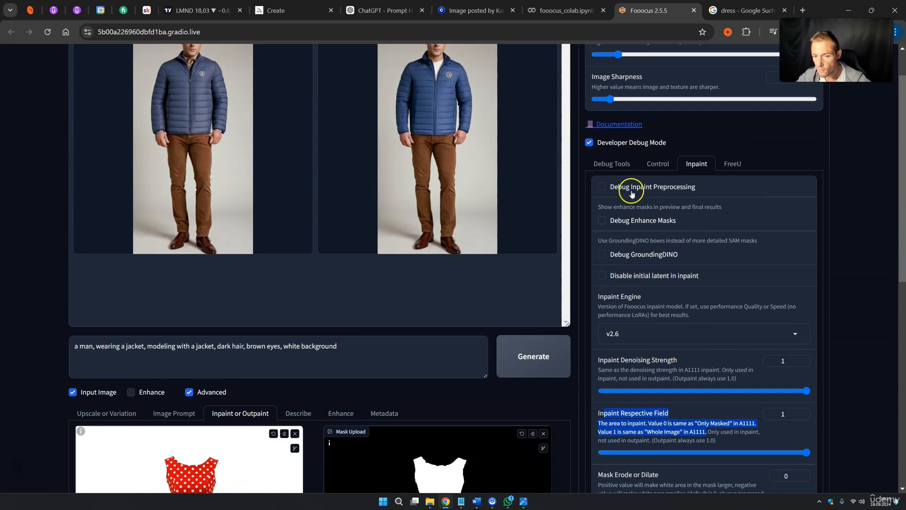
{"action": "left_click", "coordinate": [659, 165]}
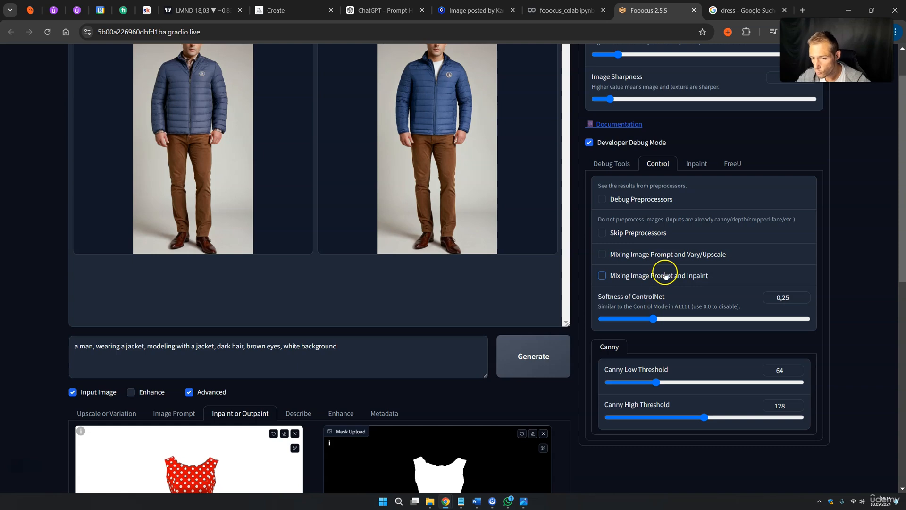
Review the developer inpaint settings, the dress mask and the advanced masking options
{"action": "left_click", "coordinate": [702, 169]}
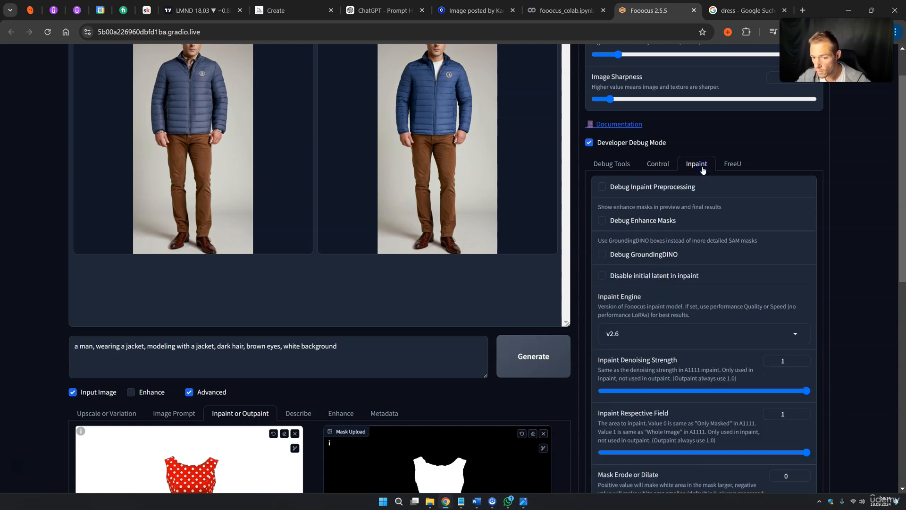
{"action": "scroll", "coordinate": [660, 366], "scroll_direction": "down", "scroll_amount": 1}
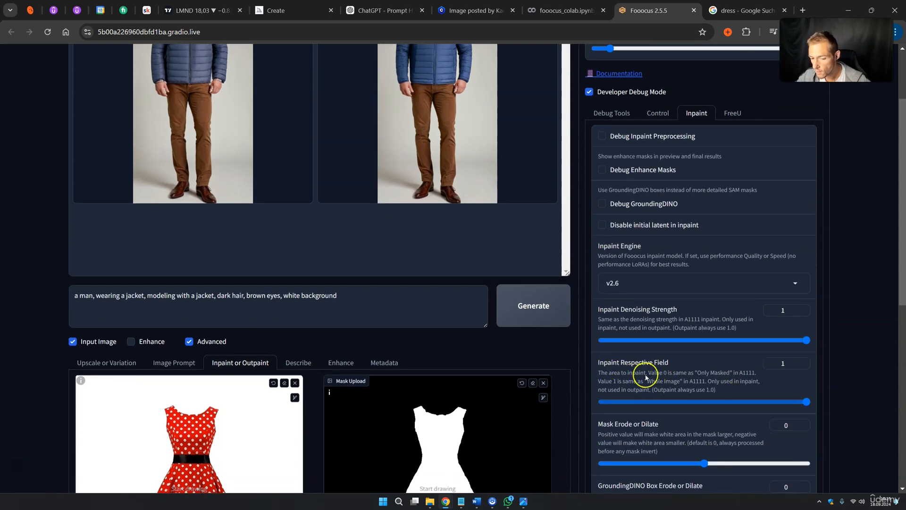
{"action": "scroll", "coordinate": [510, 383], "scroll_direction": "down", "scroll_amount": 2}
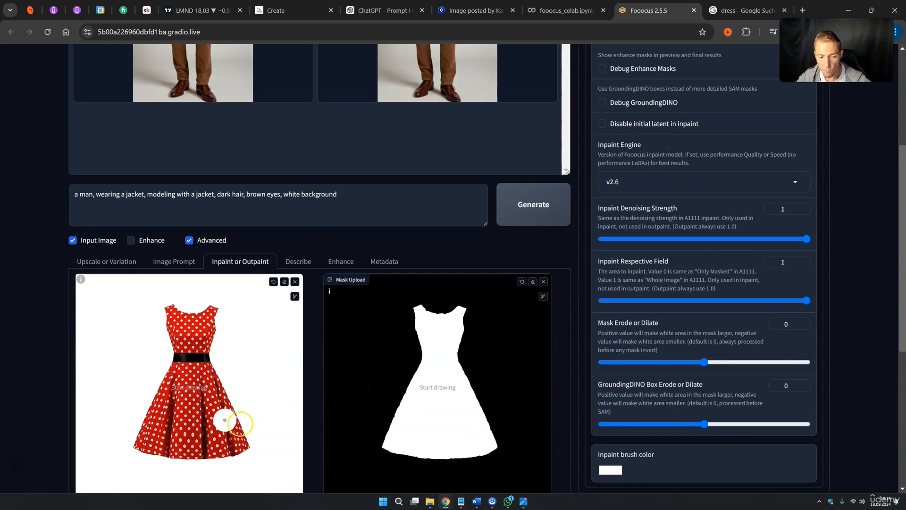
{"action": "scroll", "coordinate": [474, 363], "scroll_direction": "down", "scroll_amount": 3}
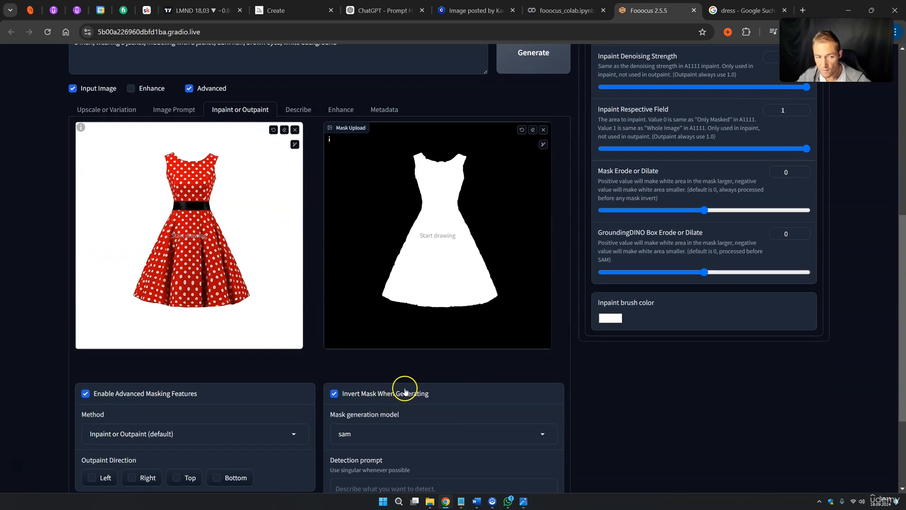
Rewrite the prompt for a beautiful lady wearing a red dress and red shoes, full body view, on the beach, with freckles, big smile, hazel eyes, ponytail
{"action": "scroll", "coordinate": [404, 384], "scroll_direction": "up", "scroll_amount": 3}
{"action": "scroll", "coordinate": [372, 308], "scroll_direction": "down", "scroll_amount": 1}
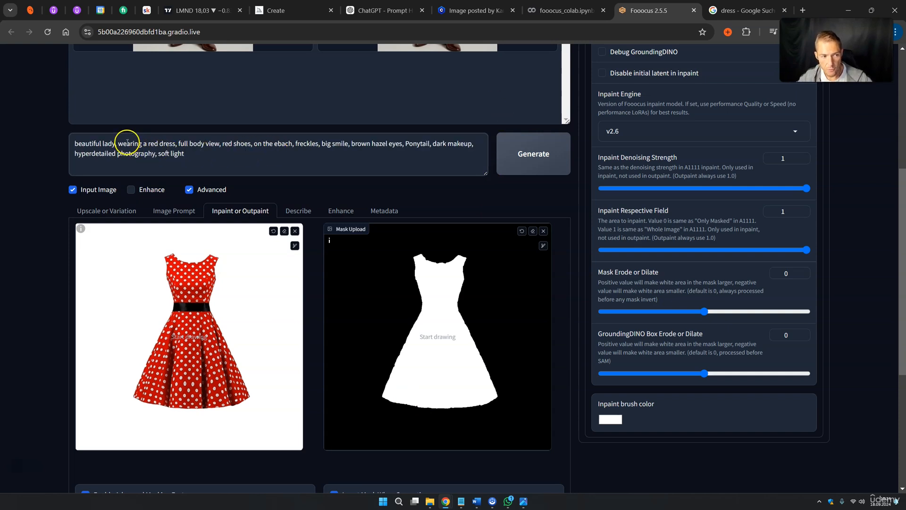
{"action": "left_click_drag", "start_coordinate": [126, 143], "coordinate": [310, 144]}
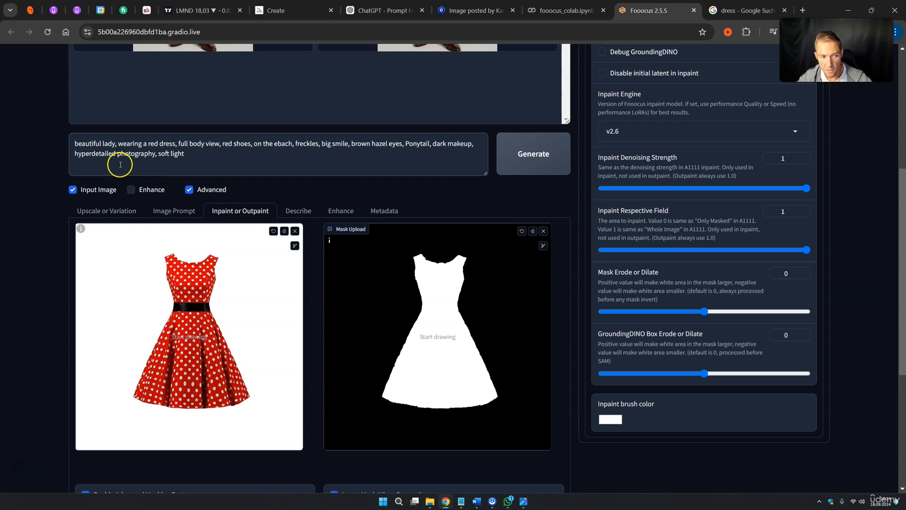
{"action": "left_click", "coordinate": [194, 158]}
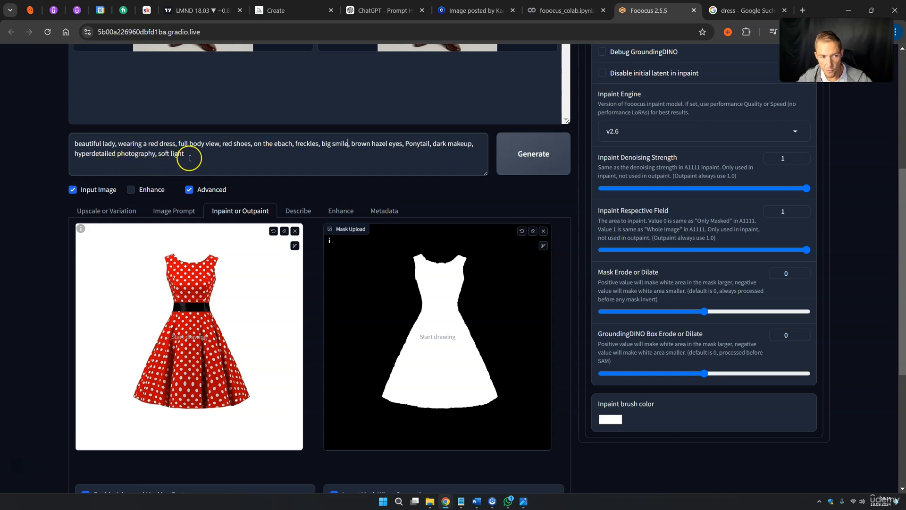
Generate images from the red dress prompt and compare the results with the prompt's wording
{"action": "left_click", "coordinate": [533, 167]}
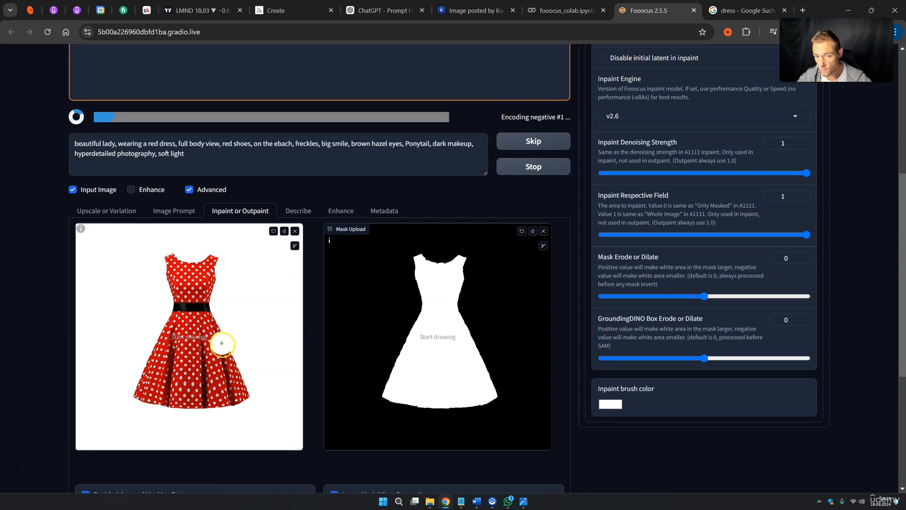
{"action": "scroll", "coordinate": [221, 343], "scroll_direction": "up", "scroll_amount": 4}
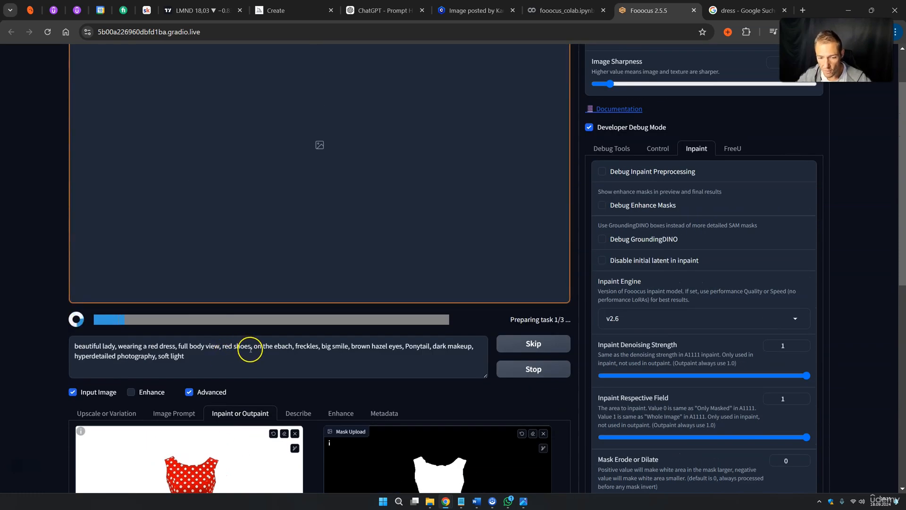
{"action": "scroll", "coordinate": [365, 221], "scroll_direction": "up", "scroll_amount": 1}
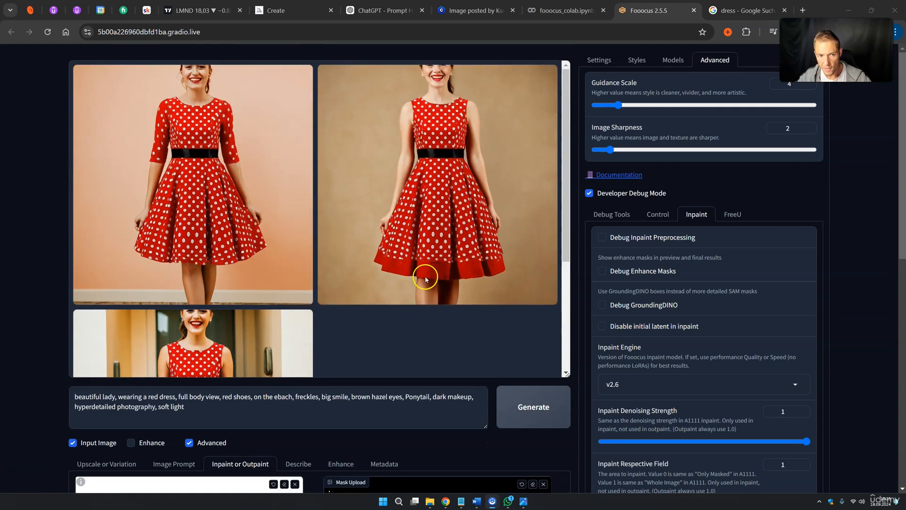
{"action": "scroll", "coordinate": [424, 324], "scroll_direction": "down", "scroll_amount": 3}
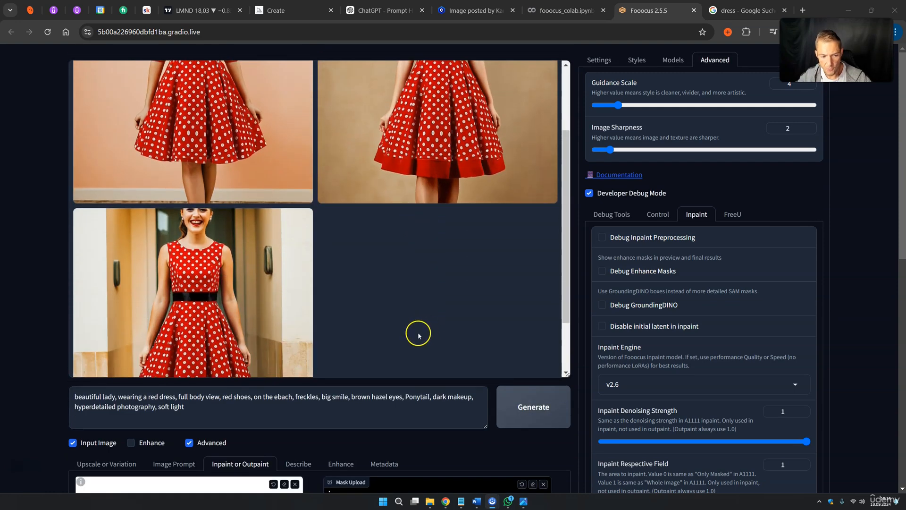
{"action": "double_click", "coordinate": [283, 396]}
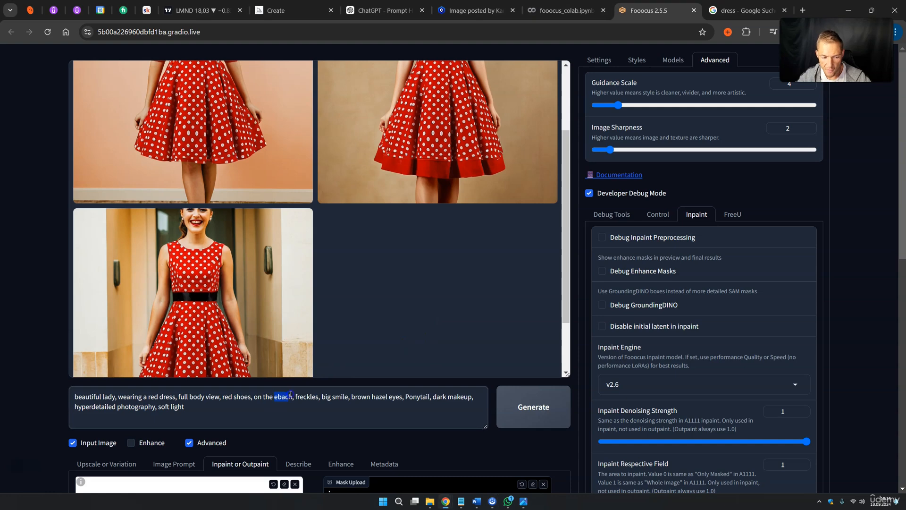
{"action": "scroll", "coordinate": [346, 299], "scroll_direction": "up", "scroll_amount": 1}
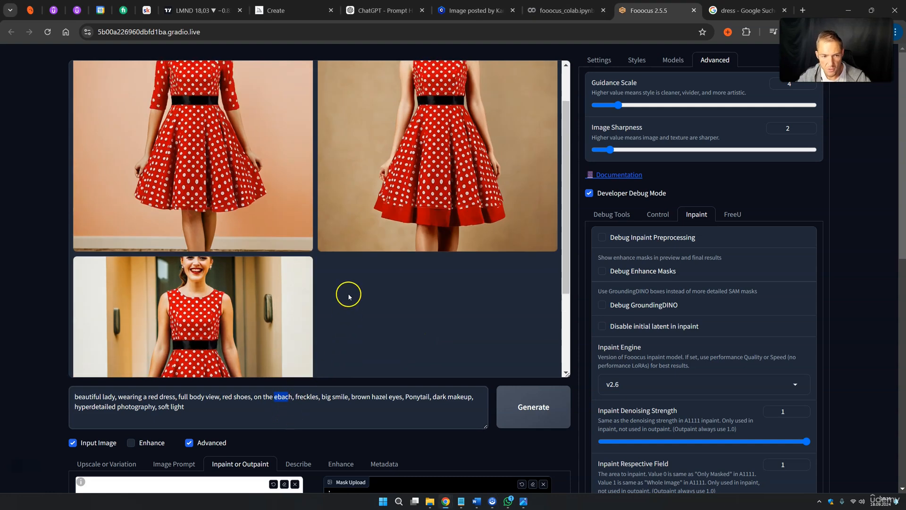
{"action": "scroll", "coordinate": [348, 296], "scroll_direction": "up", "scroll_amount": 1}
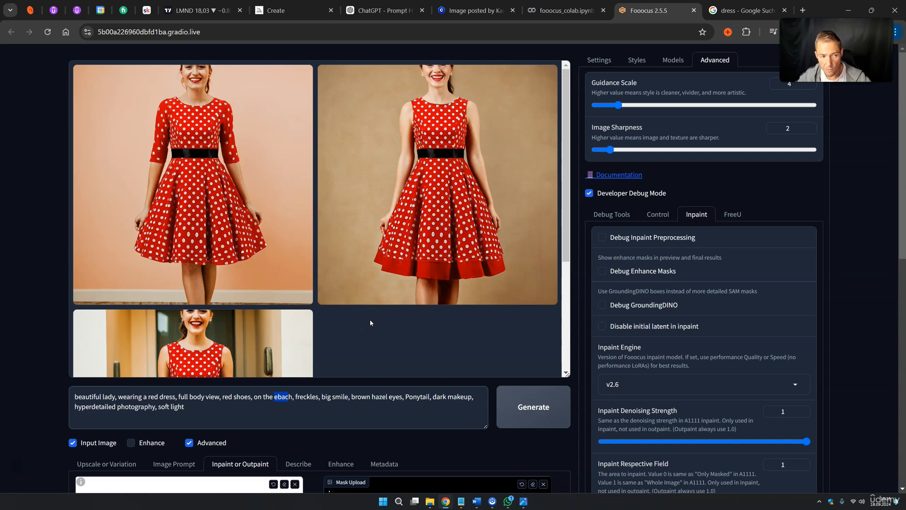
Remove "wearing a red dress" from the prompt and correct the misspelled "ebach" to "beach"
{"action": "left_click", "coordinate": [293, 198]}
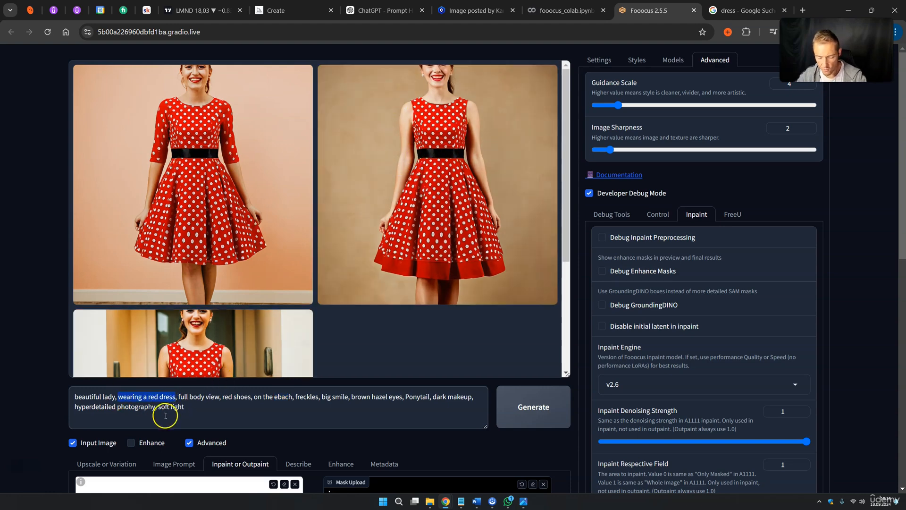
{"action": "key", "text": "BackSpace"}
{"action": "key", "text": "BackSpace"}
{"action": "key", "text": "BackSpace"}
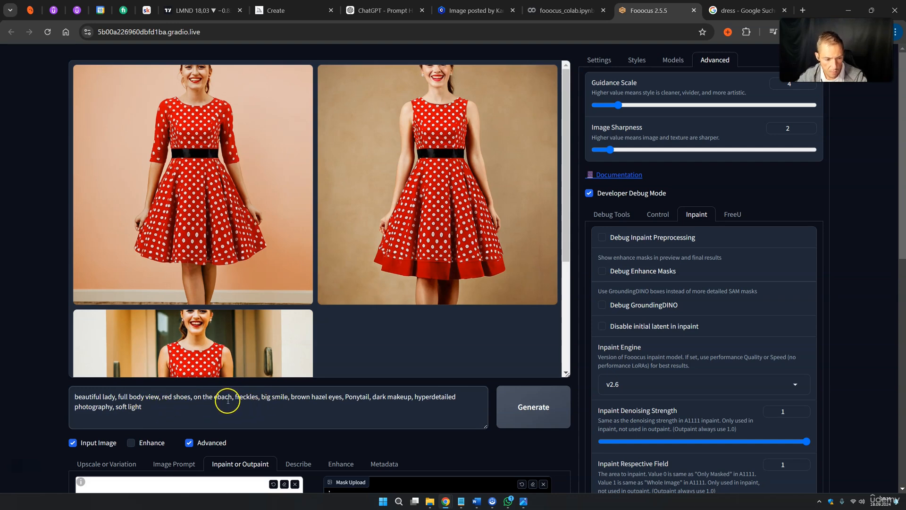
{"action": "key", "text": "BackSpace"}
{"action": "key", "text": "BackSpace"}
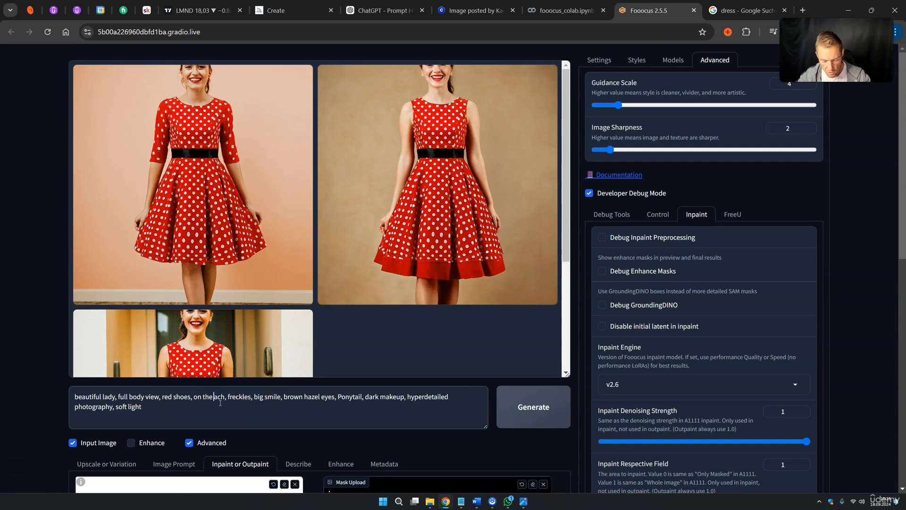
{"action": "type", "text": "be"}
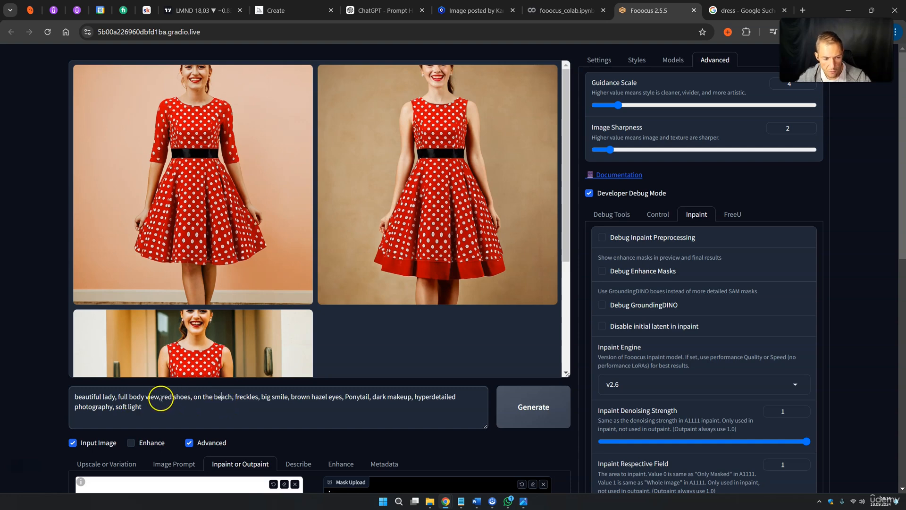
Remove "red shoes" and "full body view" from the prompt so "on the beach" directly follows "beautiful lady"
{"action": "scroll", "coordinate": [299, 370], "scroll_direction": "down", "scroll_amount": 4}
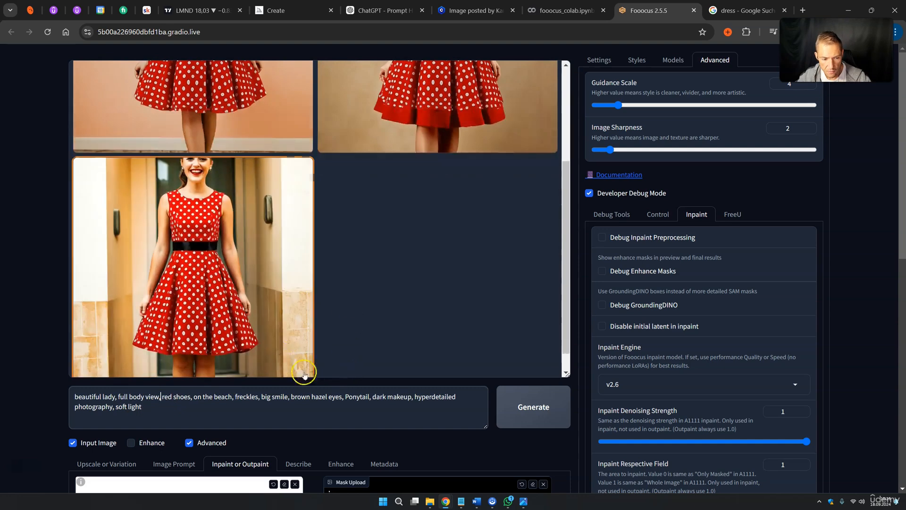
{"action": "scroll", "coordinate": [204, 413], "scroll_direction": "down", "scroll_amount": 2}
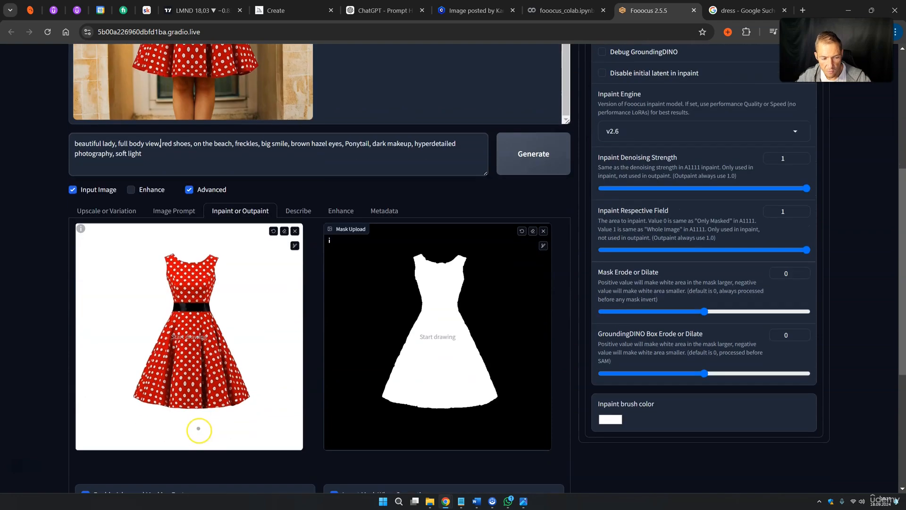
{"action": "scroll", "coordinate": [254, 311], "scroll_direction": "up", "scroll_amount": 3}
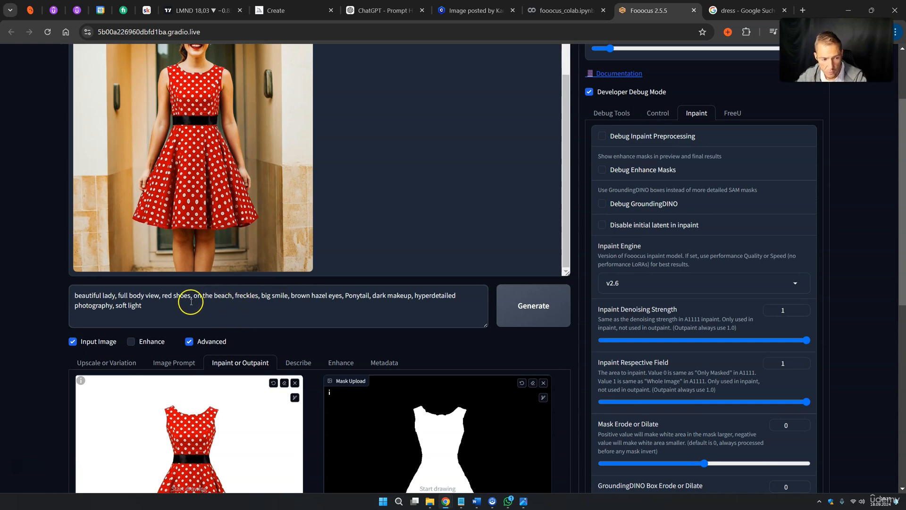
{"action": "key", "text": "BackSpace"}
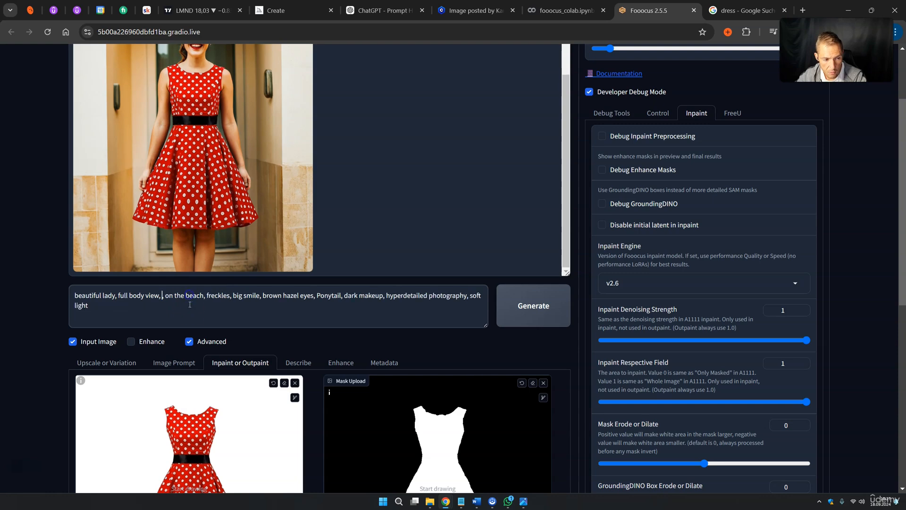
{"action": "key", "text": "BackSpace"}
{"action": "key", "text": "BackSpace"}
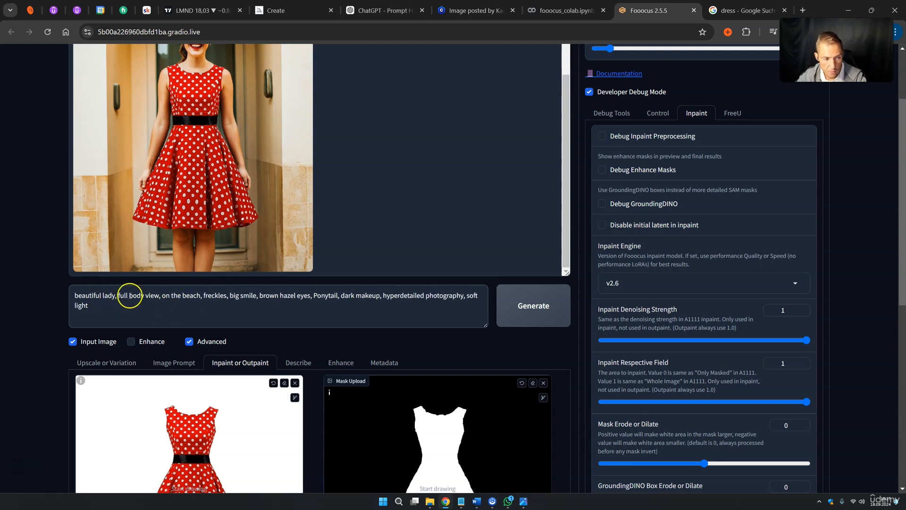
{"action": "key", "text": "BackSpace"}
{"action": "key", "text": "BackSpace"}
{"action": "key", "text": "BackSpace"}
{"action": "key", "text": "BackSpace"}
{"action": "key", "text": "BackSpace"}
{"action": "key", "text": "BackSpace"}
{"action": "key", "text": "BackSpace"}
{"action": "key", "text": "BackSpace"}
{"action": "key", "text": "BackSpace"}
{"action": "key", "text": "BackSpace"}
{"action": "key", "text": "BackSpace"}
{"action": "key", "text": "BackSpace"}
{"action": "key", "text": "BackSpace"}
{"action": "key", "text": "BackSpace"}
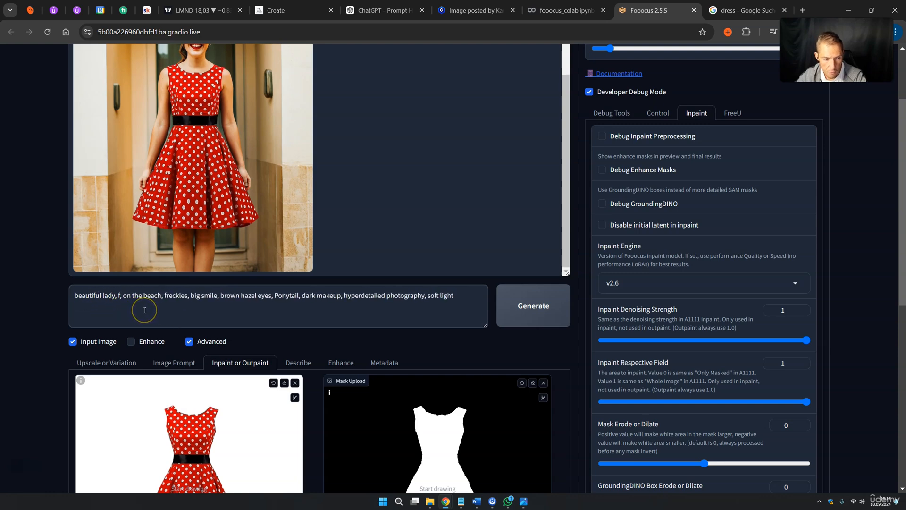
{"action": "key", "text": "BackSpace"}
{"action": "key", "text": "BackSpace"}
{"action": "left_click", "coordinate": [144, 304]}
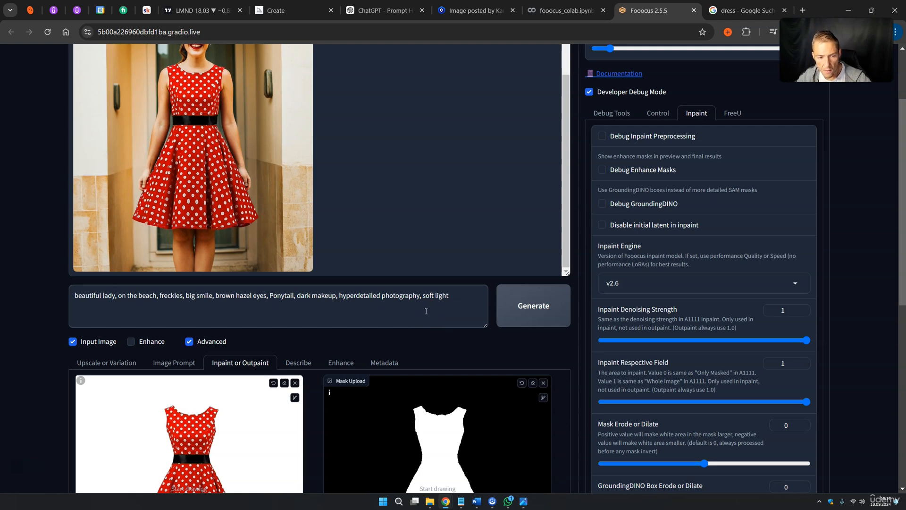
Generate new images from the shortened beach prompt using the dress image and its inverted mask
{"action": "left_click", "coordinate": [522, 303]}
{"action": "left_click", "coordinate": [473, 301]}
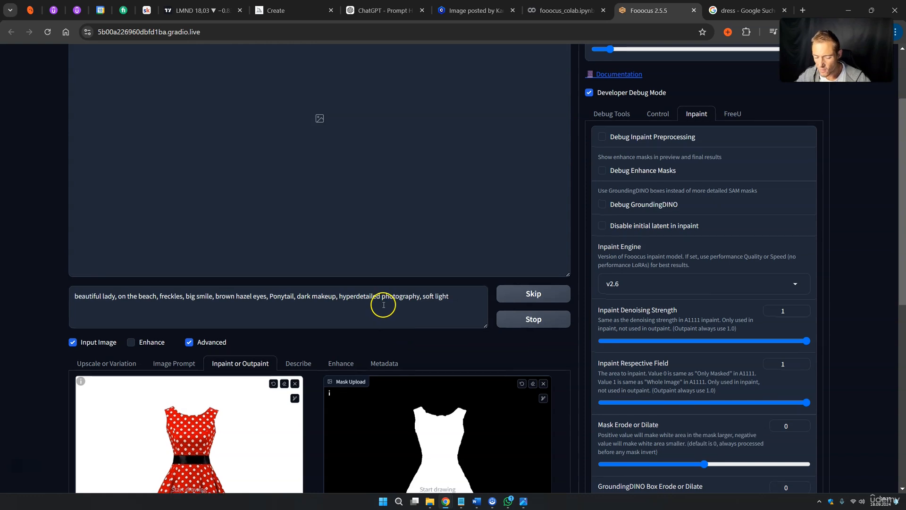
{"action": "scroll", "coordinate": [383, 307], "scroll_direction": "up", "scroll_amount": 2}
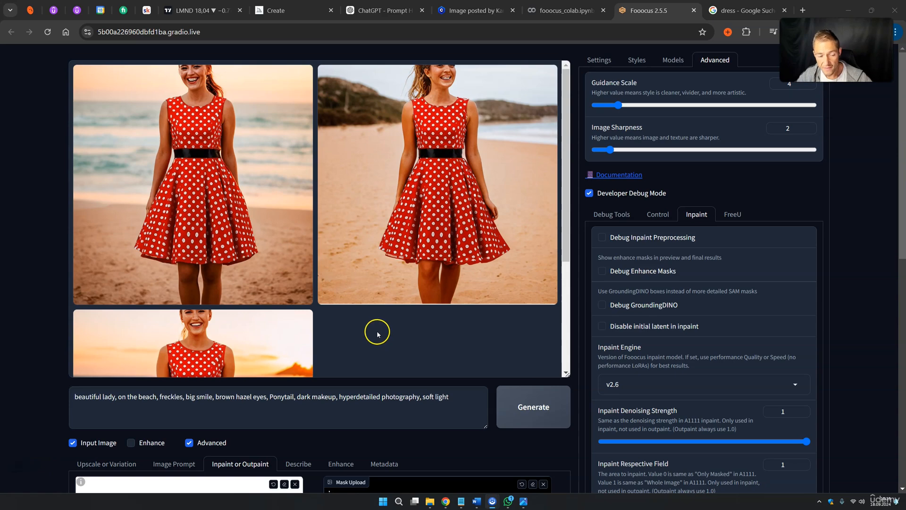
Examine the generated beach images and compare the dress with the source image and its mask
{"action": "scroll", "coordinate": [377, 334], "scroll_direction": "down", "scroll_amount": 4}
{"action": "scroll", "coordinate": [38, 387], "scroll_direction": "down", "scroll_amount": 2}
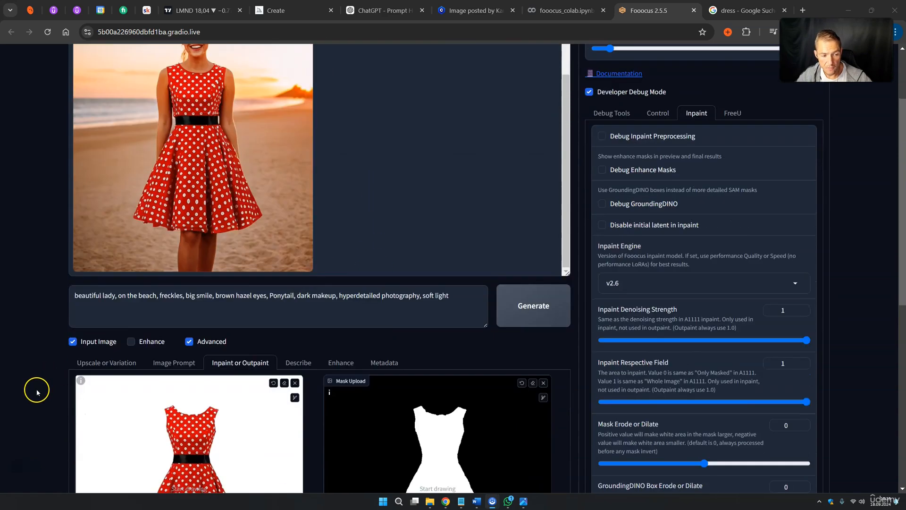
{"action": "scroll", "coordinate": [37, 392], "scroll_direction": "up", "scroll_amount": 2}
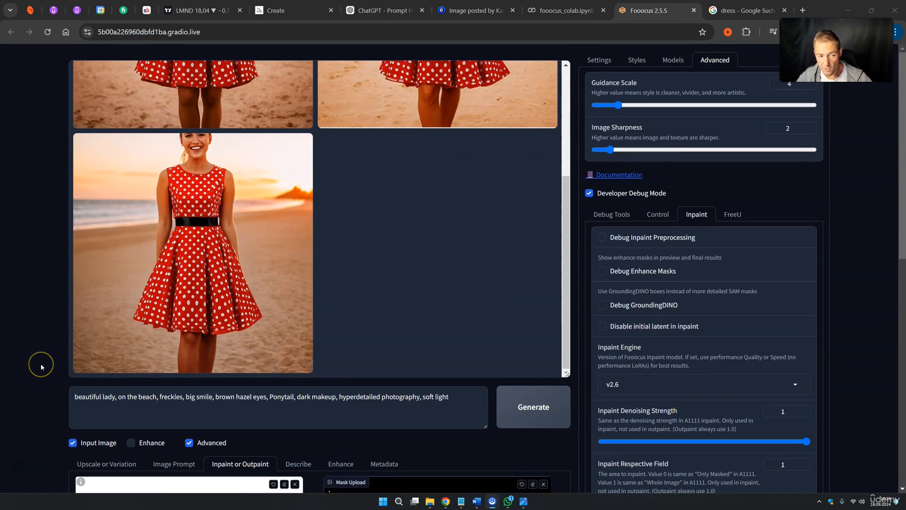
{"action": "scroll", "coordinate": [40, 366], "scroll_direction": "down", "scroll_amount": 4}
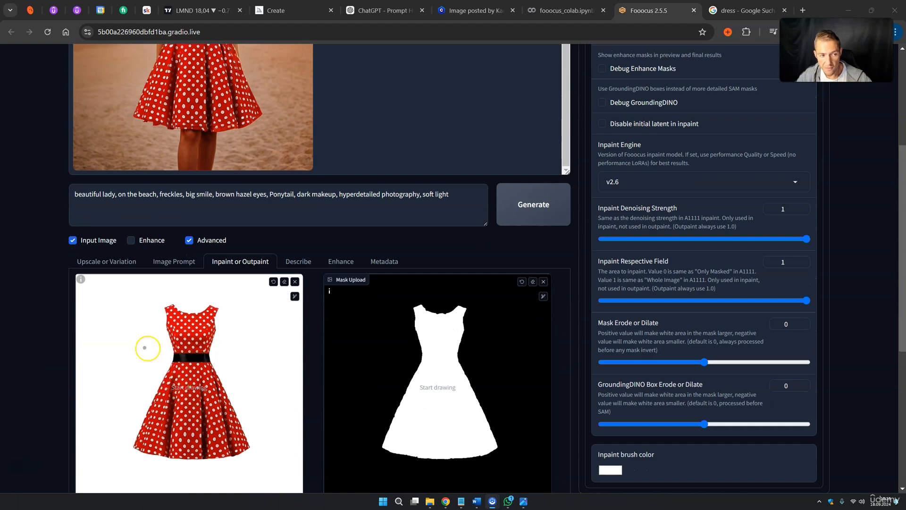
{"action": "scroll", "coordinate": [92, 355], "scroll_direction": "up", "scroll_amount": 3}
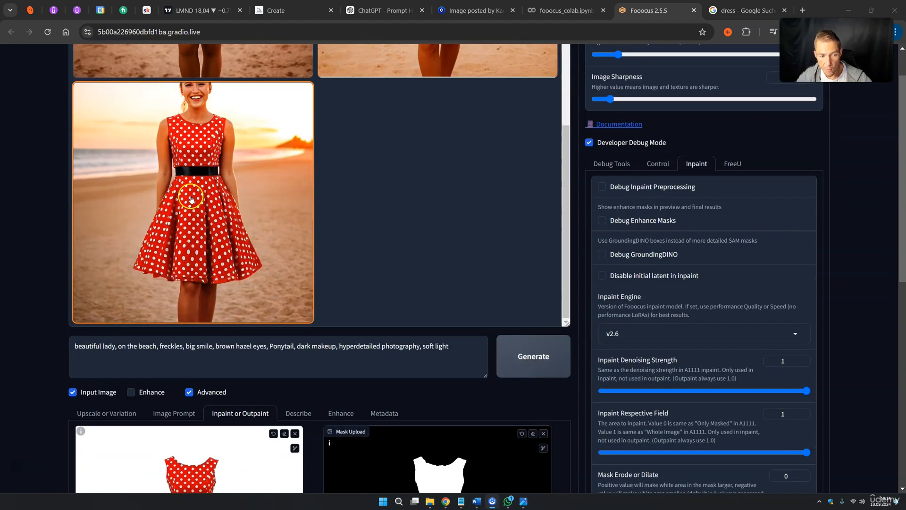
{"action": "scroll", "coordinate": [203, 373], "scroll_direction": "down", "scroll_amount": 2}
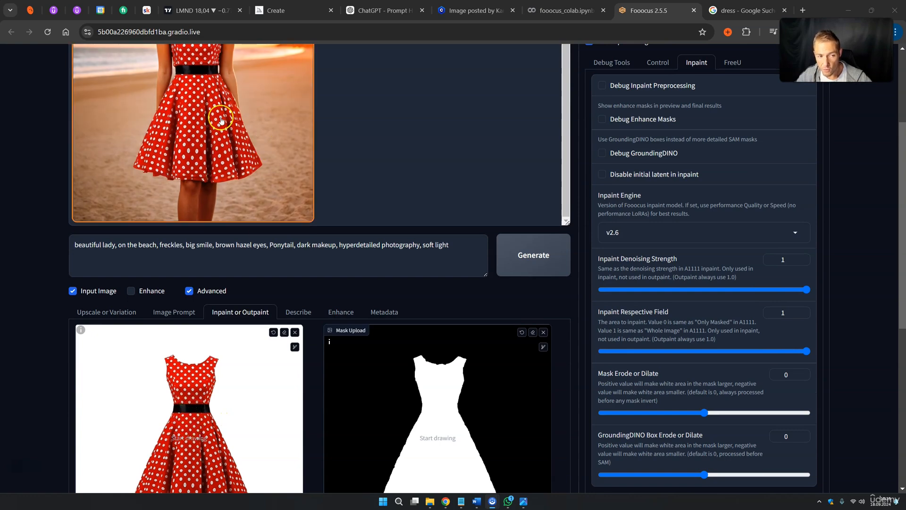
{"action": "scroll", "coordinate": [83, 267], "scroll_direction": "up", "scroll_amount": 3}
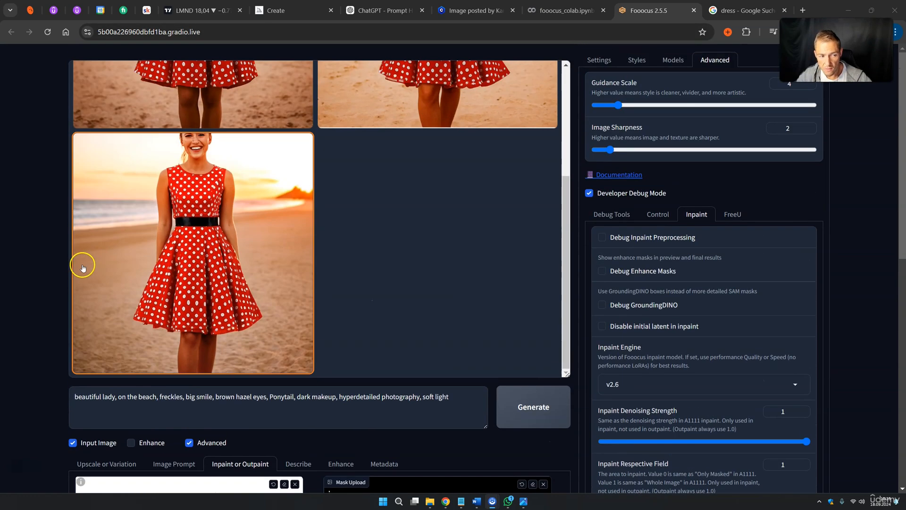
{"action": "scroll", "coordinate": [80, 263], "scroll_direction": "up", "scroll_amount": 1}
{"action": "scroll", "coordinate": [273, 259], "scroll_direction": "up", "scroll_amount": 3}
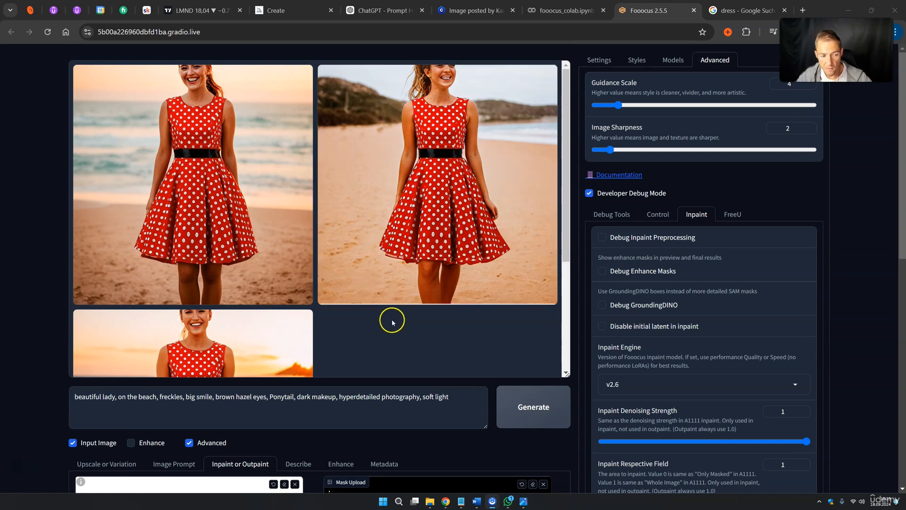
{"action": "scroll", "coordinate": [384, 327], "scroll_direction": "down", "scroll_amount": 3}
{"action": "scroll", "coordinate": [382, 327], "scroll_direction": "up", "scroll_amount": 3}
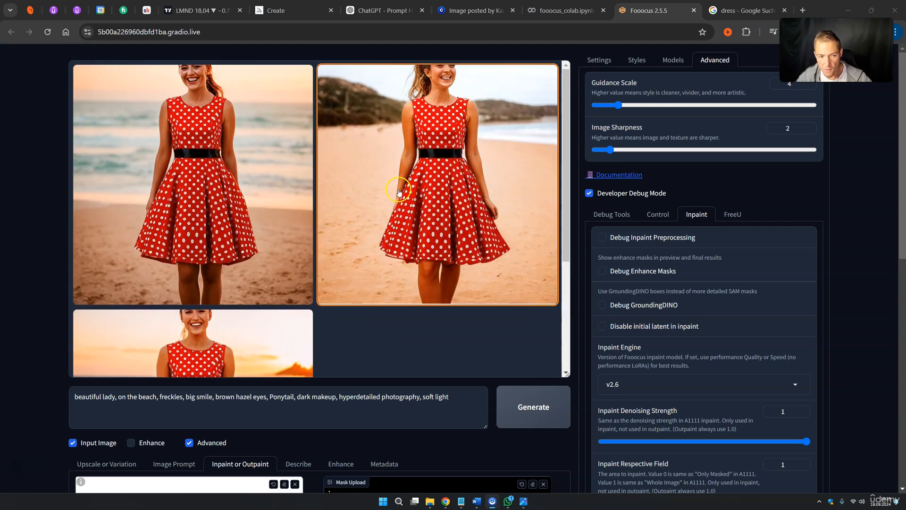
{"action": "scroll", "coordinate": [221, 238], "scroll_direction": "down", "scroll_amount": 3}
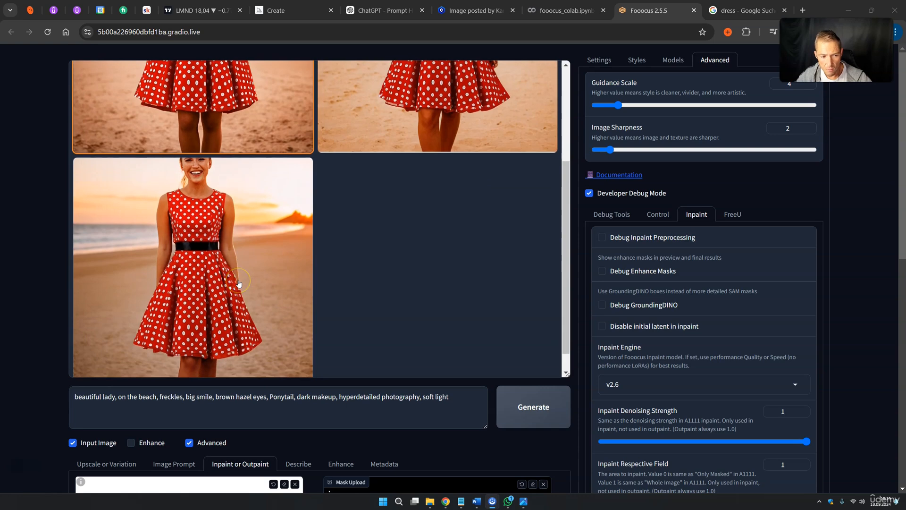
{"action": "left_click", "coordinate": [244, 280]}
{"action": "scroll", "coordinate": [350, 310], "scroll_direction": "down", "scroll_amount": 2}
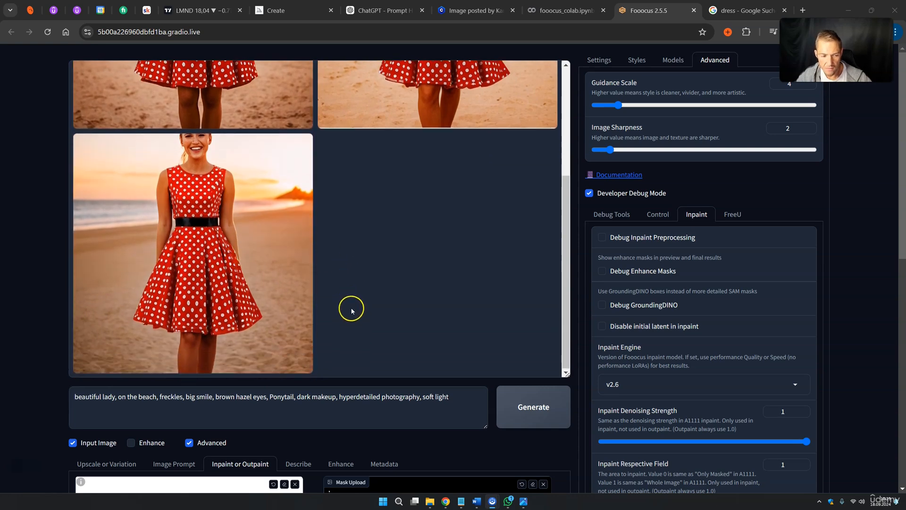
{"action": "scroll", "coordinate": [393, 248], "scroll_direction": "up", "scroll_amount": 3}
{"action": "scroll", "coordinate": [393, 247], "scroll_direction": "up", "scroll_amount": 1}
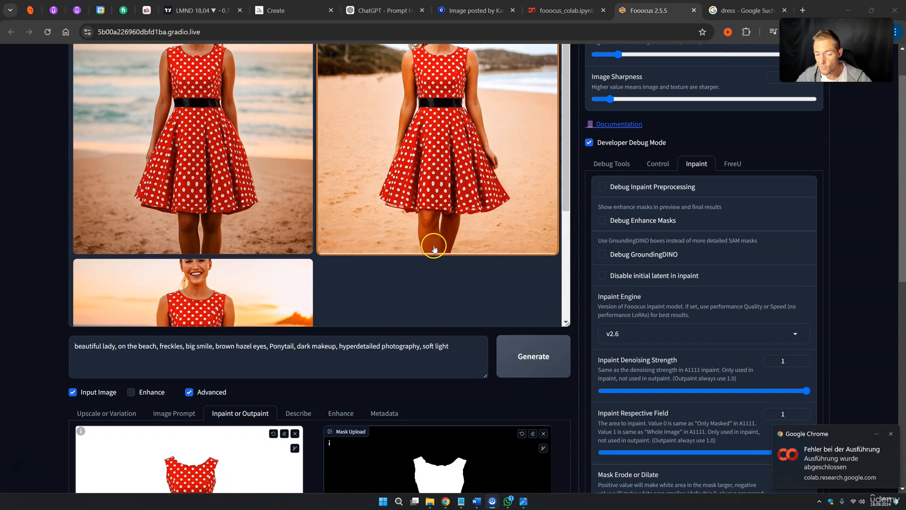
Check the Colab notebook's execution log and runtime status, and return to the Fooocus page
{"action": "left_click", "coordinate": [548, 10]}
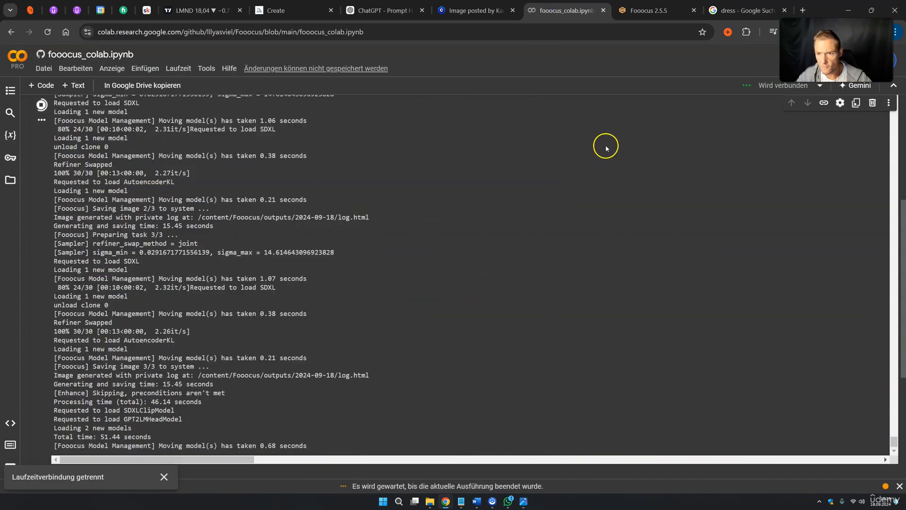
{"action": "left_click", "coordinate": [641, 10]}
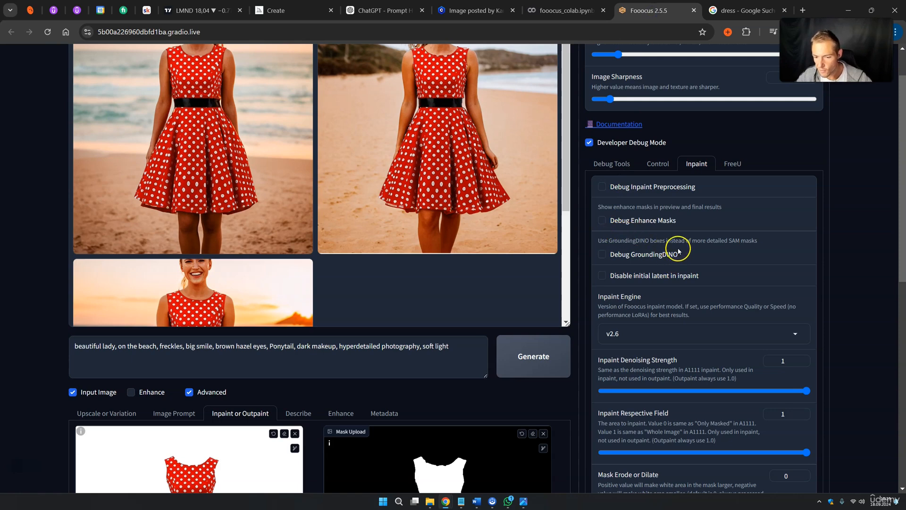
Set Mask Erode or Dilate to 1 and generate new beach images with the same dress and mask
{"action": "scroll", "coordinate": [680, 240], "scroll_direction": "down", "scroll_amount": 1}
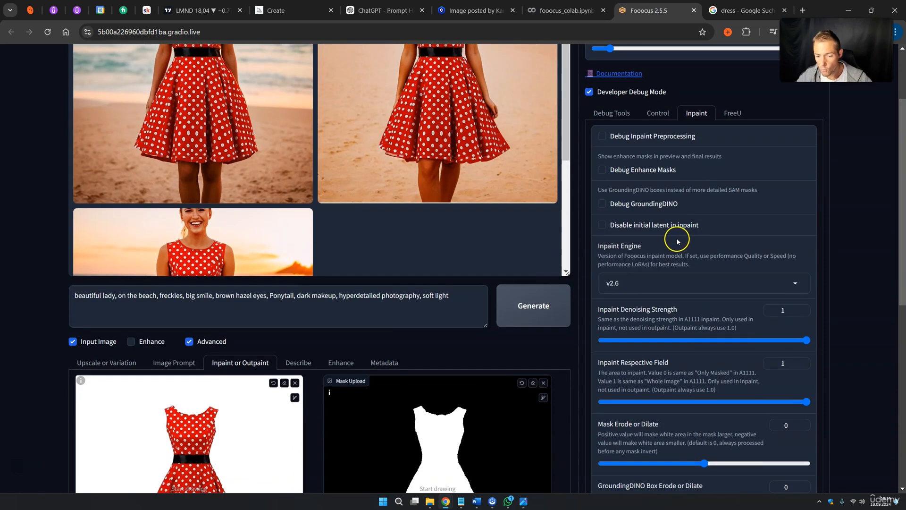
{"action": "scroll", "coordinate": [680, 241], "scroll_direction": "down", "scroll_amount": 3}
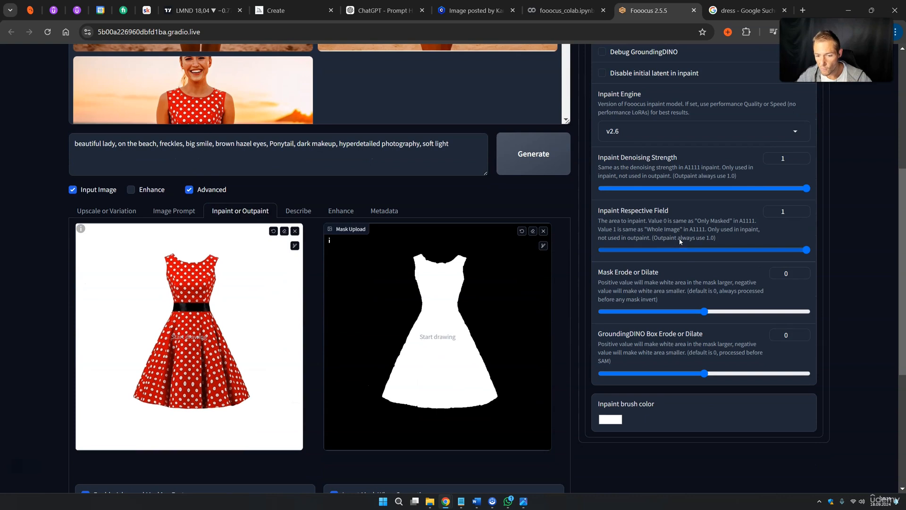
{"action": "left_click_drag", "start_coordinate": [611, 277], "coordinate": [658, 276]}
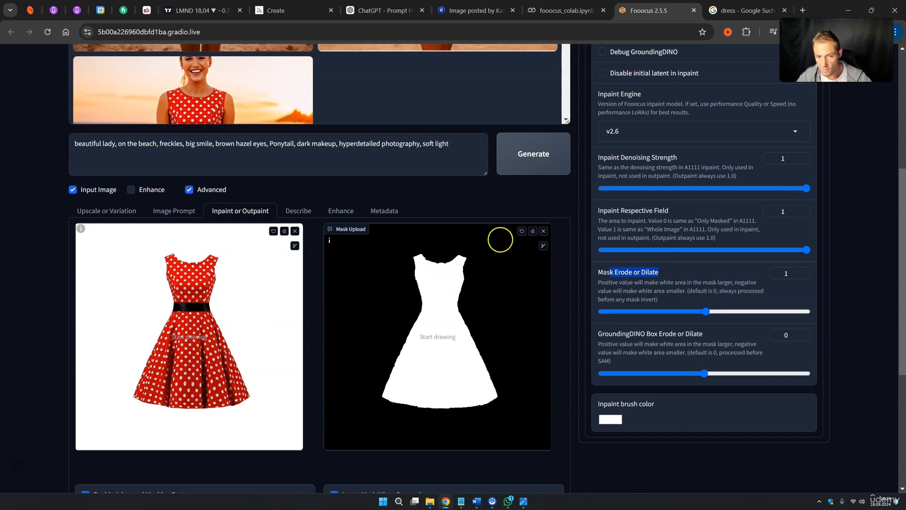
{"action": "left_click", "coordinate": [537, 158]}
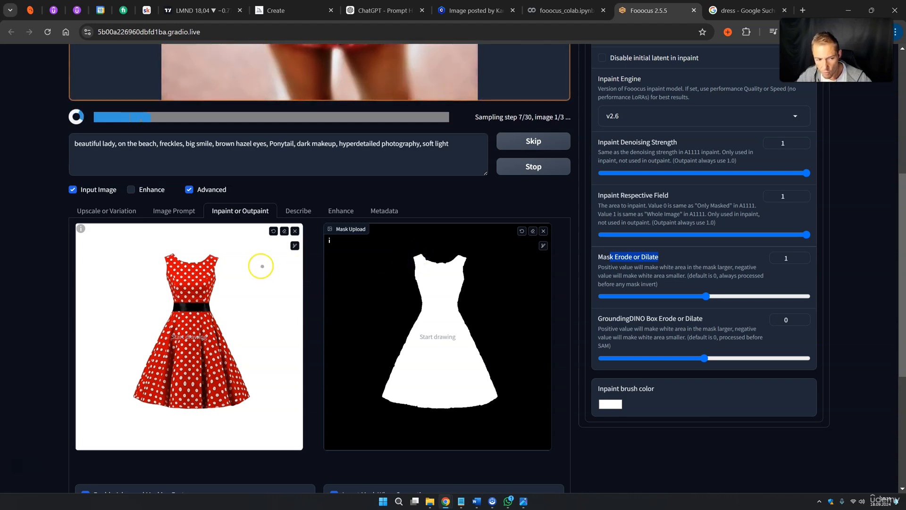
Examine the new beach images and compare the dress edges with the source dress and mask
{"action": "scroll", "coordinate": [330, 227], "scroll_direction": "up", "scroll_amount": 5}
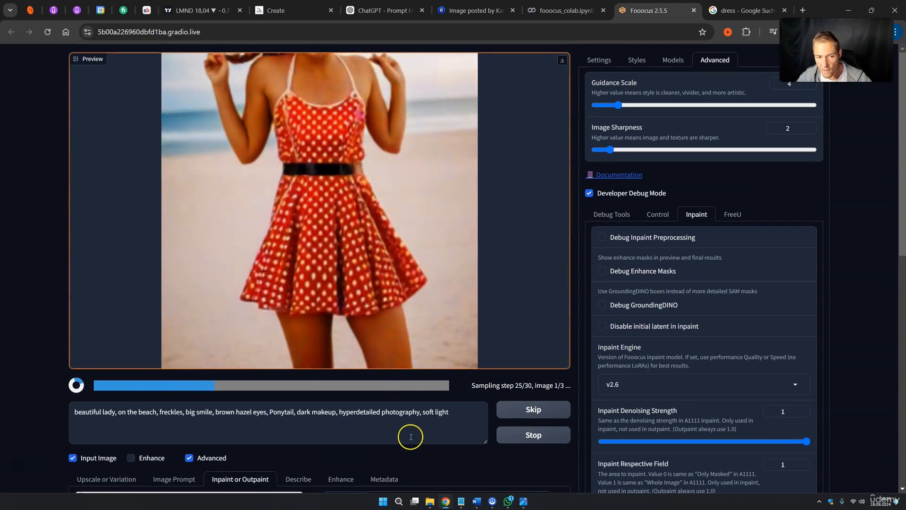
{"action": "scroll", "coordinate": [410, 437], "scroll_direction": "down", "scroll_amount": 2}
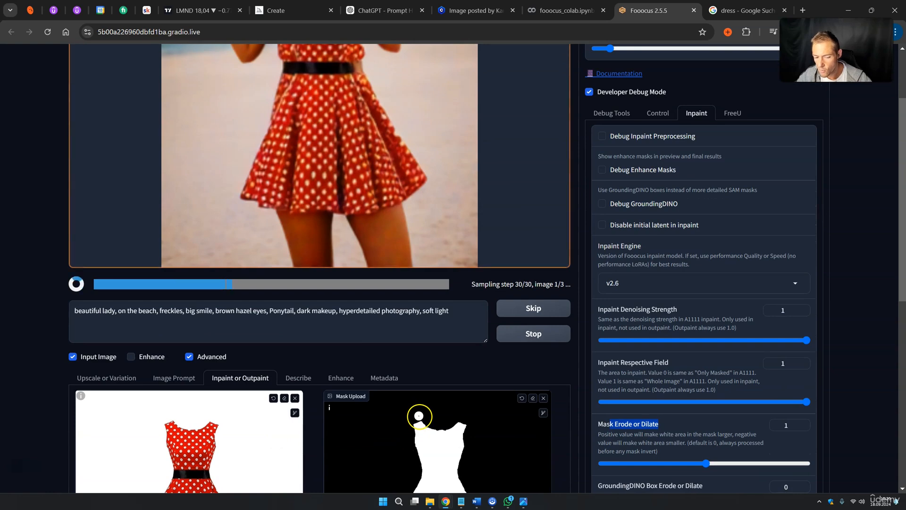
{"action": "scroll", "coordinate": [420, 414], "scroll_direction": "up", "scroll_amount": 2}
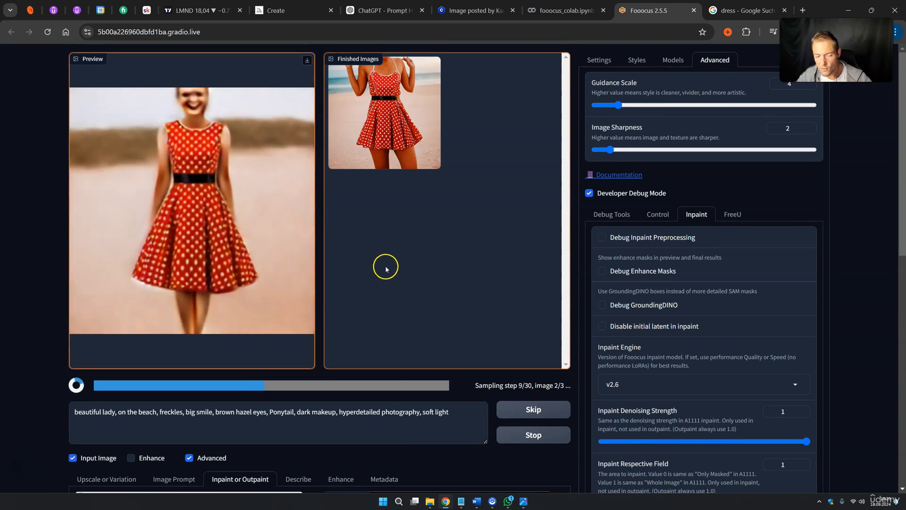
{"action": "scroll", "coordinate": [656, 412], "scroll_direction": "down", "scroll_amount": 2}
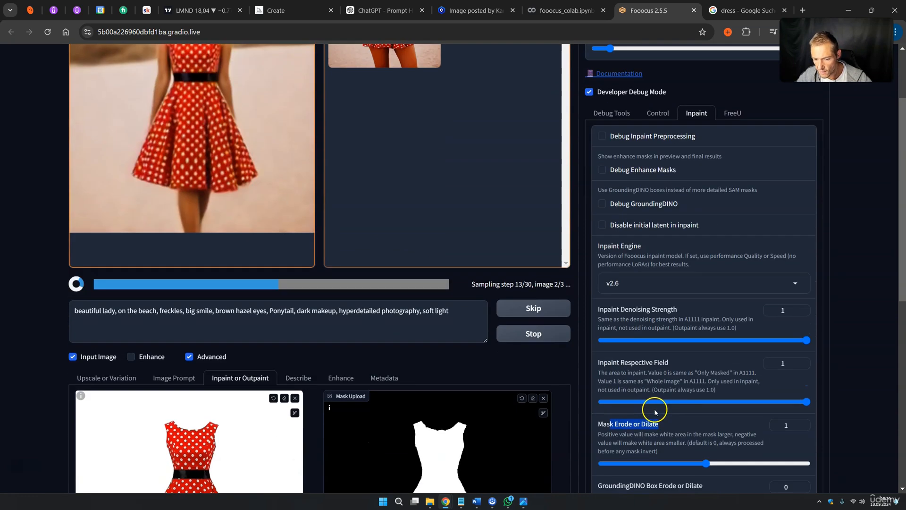
{"action": "scroll", "coordinate": [633, 433], "scroll_direction": "up", "scroll_amount": 1}
{"action": "scroll", "coordinate": [634, 434], "scroll_direction": "up", "scroll_amount": 2}
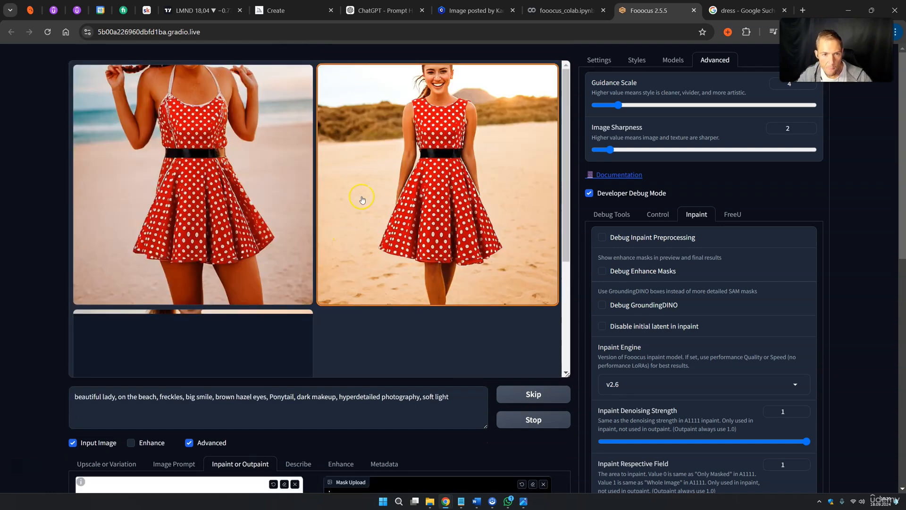
{"action": "scroll", "coordinate": [362, 201], "scroll_direction": "down", "scroll_amount": 3}
{"action": "scroll", "coordinate": [352, 212], "scroll_direction": "up", "scroll_amount": 3}
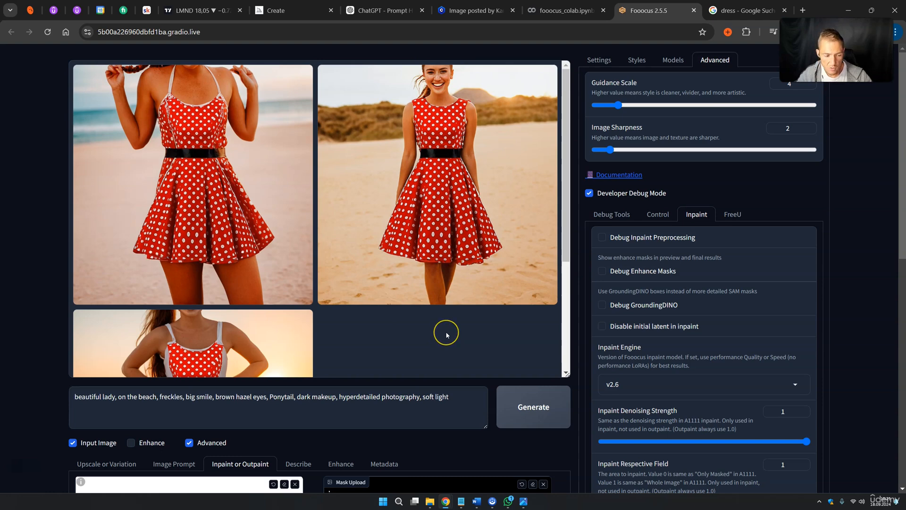
{"action": "scroll", "coordinate": [447, 335], "scroll_direction": "down", "scroll_amount": 2}
{"action": "scroll", "coordinate": [410, 337], "scroll_direction": "down", "scroll_amount": 3}
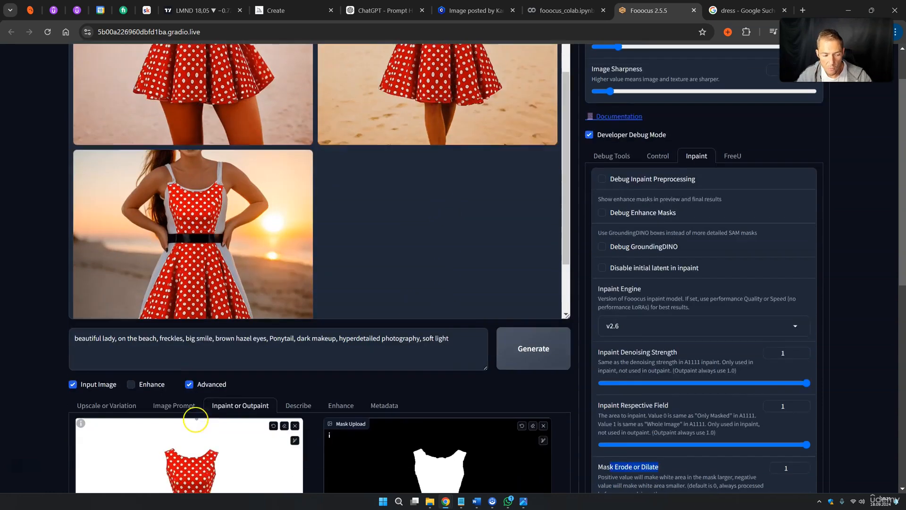
Remove the uploaded dress mask and turn off Invert Mask When Generating and Enable Advanced Masking Features
{"action": "scroll", "coordinate": [201, 419], "scroll_direction": "down", "scroll_amount": 3}
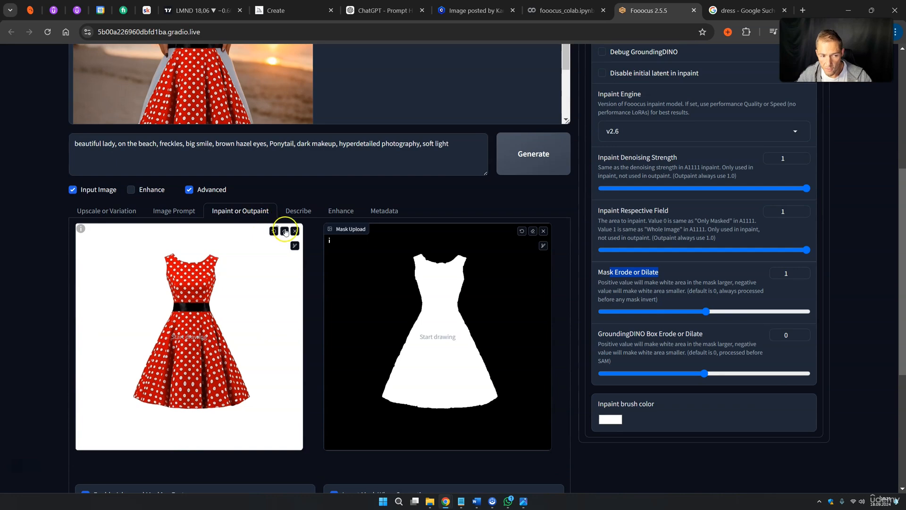
{"action": "left_click", "coordinate": [543, 232]}
{"action": "scroll", "coordinate": [427, 289], "scroll_direction": "down", "scroll_amount": 2}
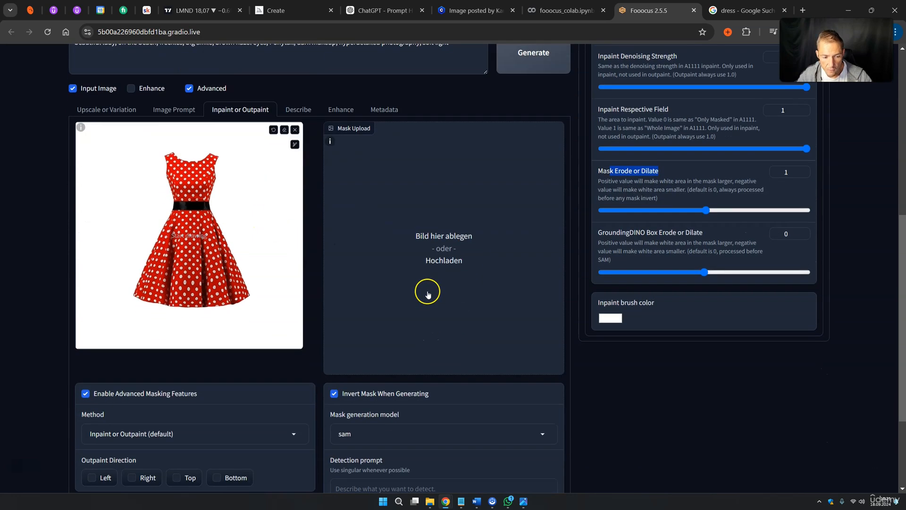
{"action": "left_click", "coordinate": [334, 395]}
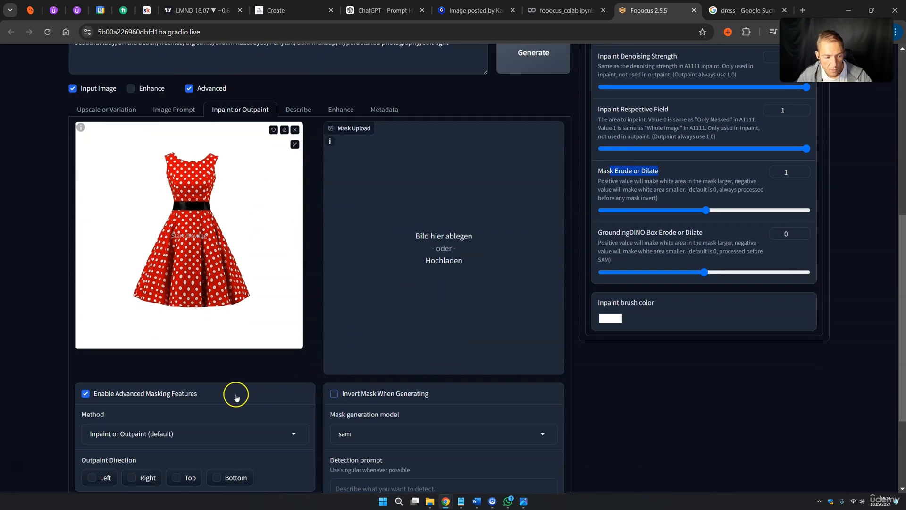
{"action": "left_click", "coordinate": [179, 399]}
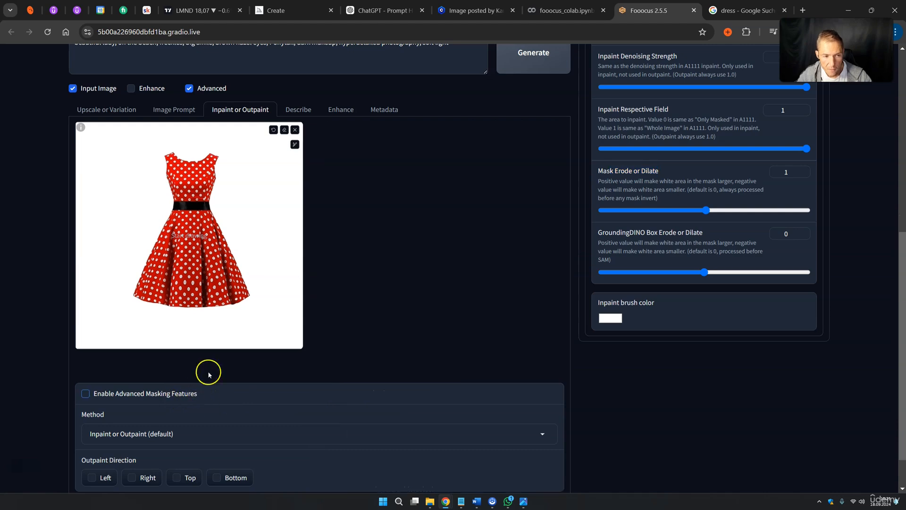
Replace the dress picture in the inpaint input with the generated image of the smiling woman in the sleeveless polka-dot dress
{"action": "left_click", "coordinate": [295, 129]}
{"action": "scroll", "coordinate": [384, 340], "scroll_direction": "up", "scroll_amount": 8}
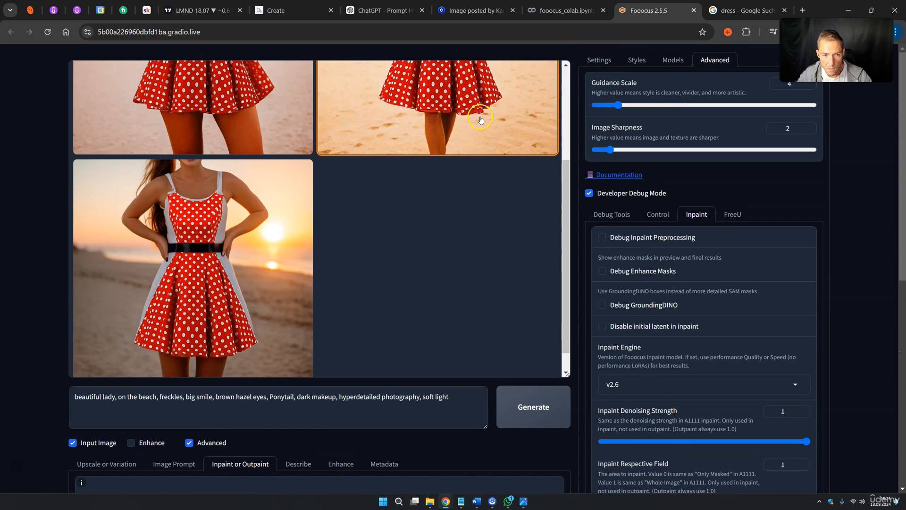
{"action": "left_click_drag", "start_coordinate": [480, 119], "coordinate": [402, 485]}
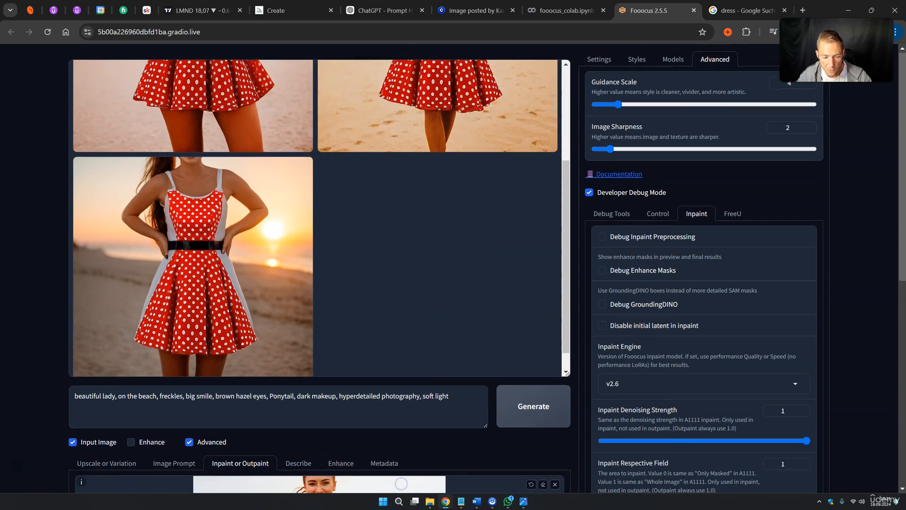
Outpaint the beach image toward the top using the Inpaint or Outpaint (default) method and start generating
{"action": "scroll", "coordinate": [416, 468], "scroll_direction": "down", "scroll_amount": 8}
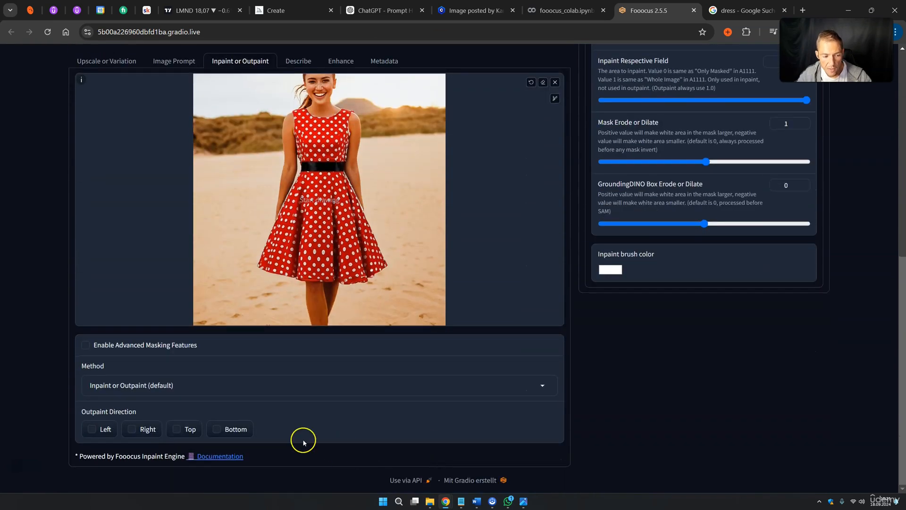
{"action": "left_click", "coordinate": [231, 386]}
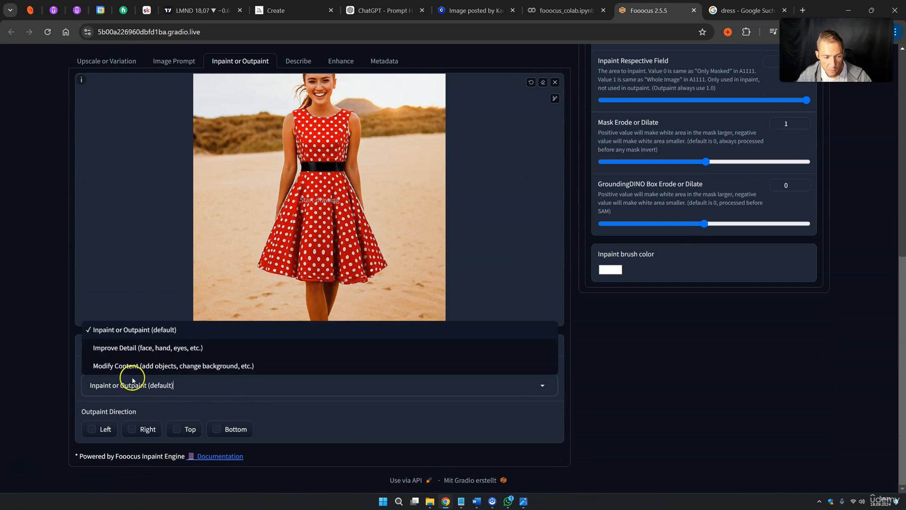
{"action": "left_click", "coordinate": [145, 331]}
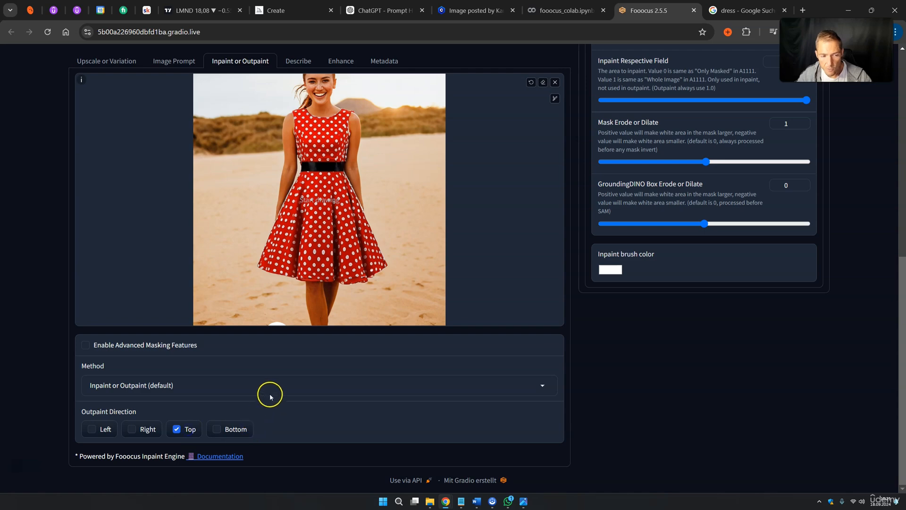
{"action": "scroll", "coordinate": [363, 293], "scroll_direction": "up", "scroll_amount": 3}
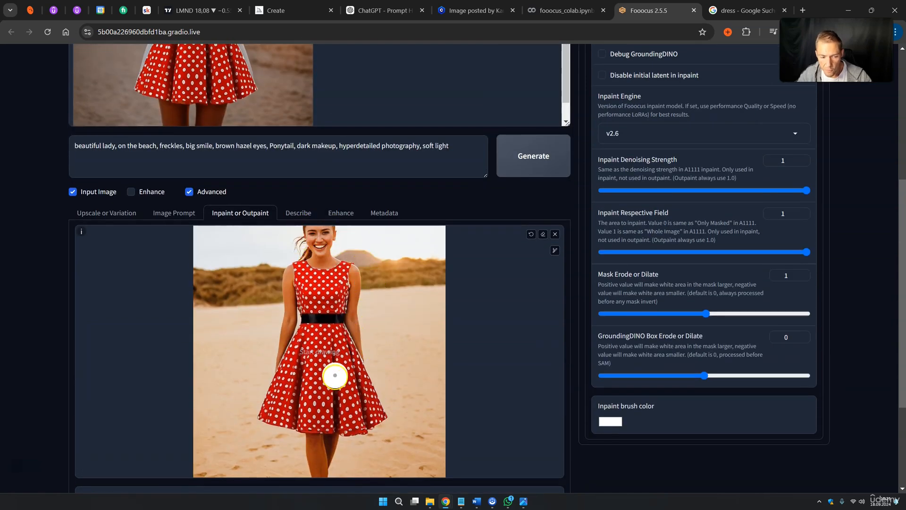
{"action": "scroll", "coordinate": [330, 382], "scroll_direction": "down", "scroll_amount": 2}
{"action": "scroll", "coordinate": [406, 273], "scroll_direction": "up", "scroll_amount": 2}
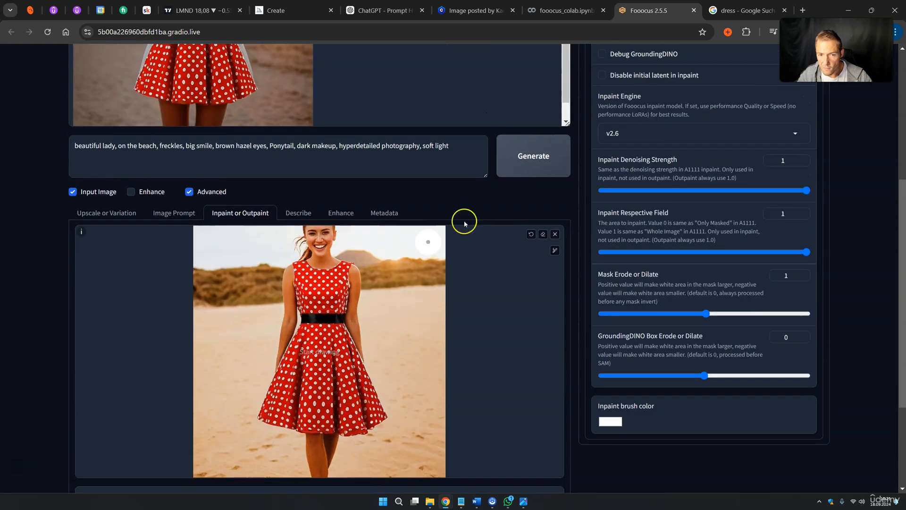
{"action": "left_click", "coordinate": [549, 163]}
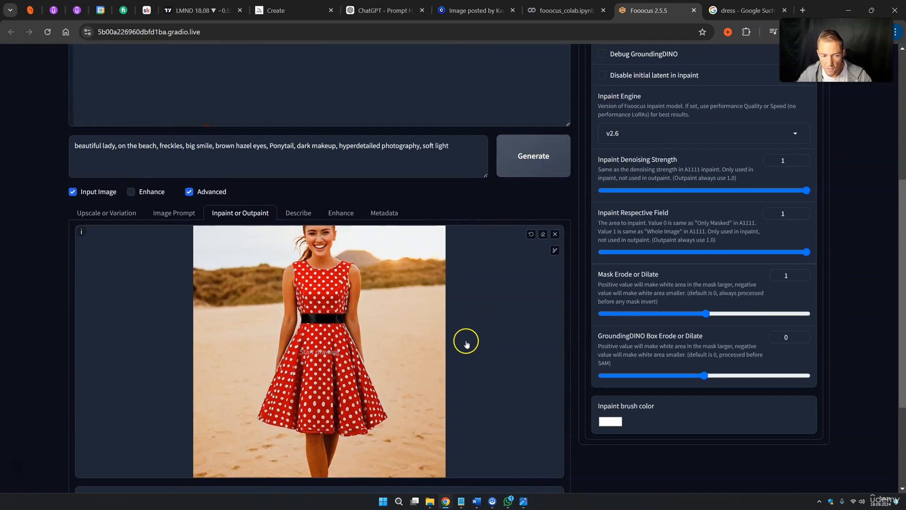
Paint an inpaint mask over the woman's face in the beach image
{"action": "scroll", "coordinate": [465, 337], "scroll_direction": "down", "scroll_amount": 1}
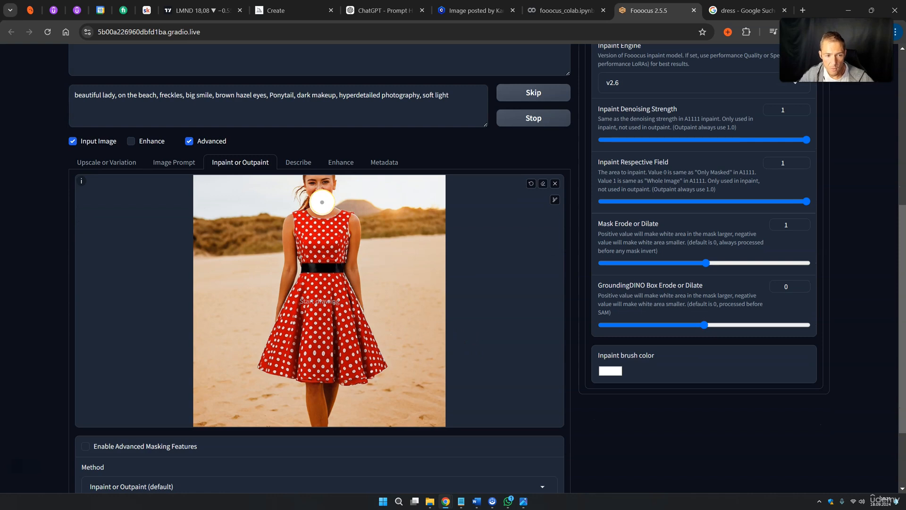
{"action": "left_click", "coordinate": [554, 200]}
{"action": "mouse_move", "coordinate": [525, 200]}
{"action": "left_mouse_down"}
{"action": "mouse_move", "coordinate": [533, 200]}
{"action": "mouse_move", "coordinate": [525, 200]}
{"action": "left_mouse_up"}
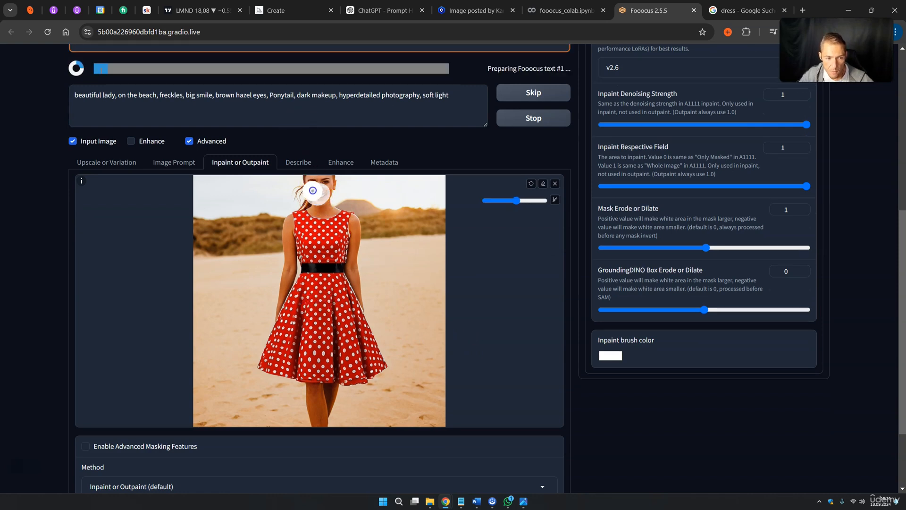
{"action": "left_click_drag", "start_coordinate": [312, 190], "coordinate": [327, 199]}
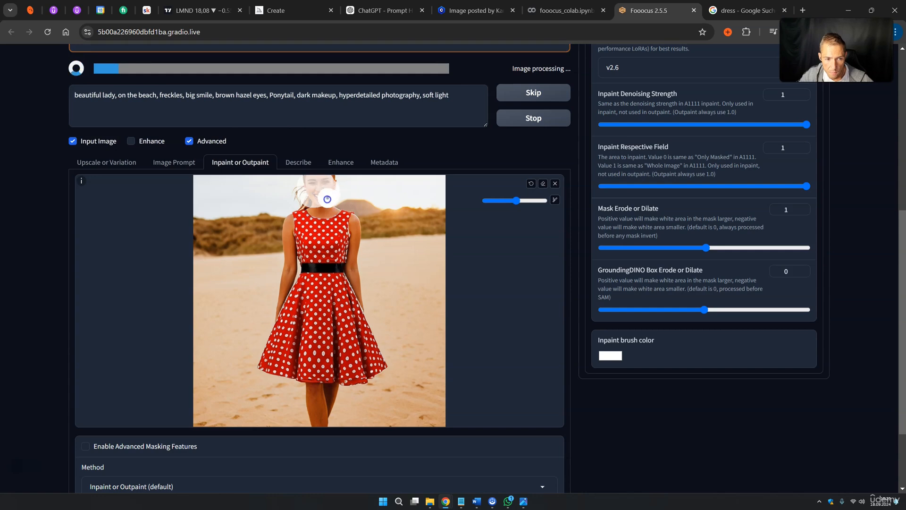
Set the inpaint method to Improve Detail (face, hand, eyes, etc.)
{"action": "scroll", "coordinate": [283, 283], "scroll_direction": "down", "scroll_amount": 2}
{"action": "left_click", "coordinate": [161, 385]}
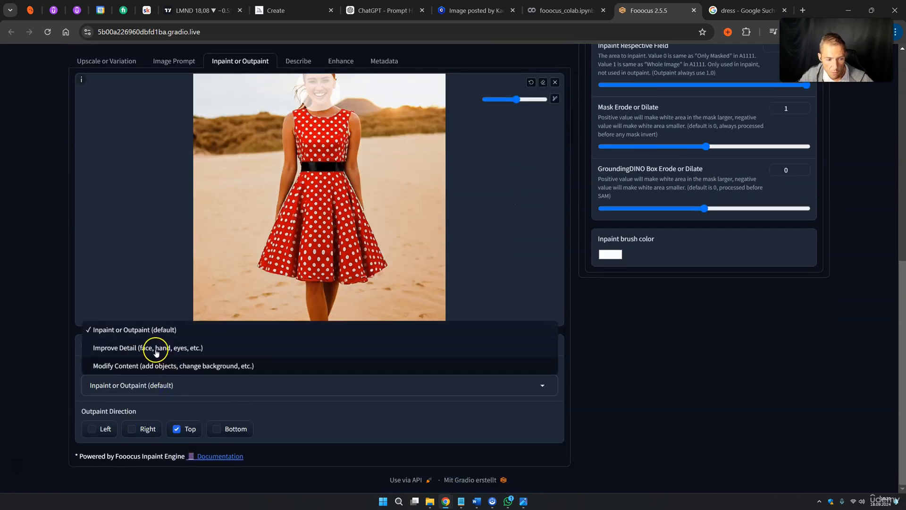
{"action": "left_click", "coordinate": [155, 351]}
Examine the woman's face and the extended top area in the outpainting preview
{"action": "scroll", "coordinate": [265, 377], "scroll_direction": "up", "scroll_amount": 4}
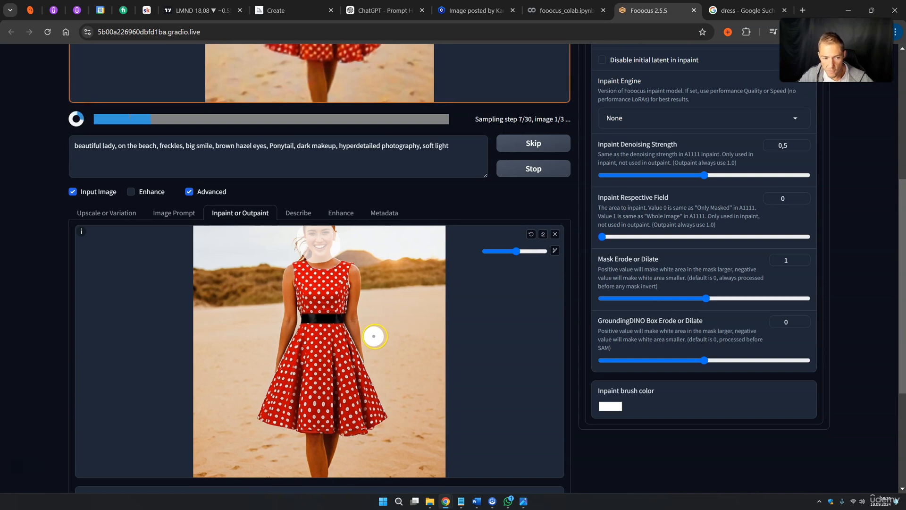
{"action": "scroll", "coordinate": [374, 336], "scroll_direction": "up", "scroll_amount": 5}
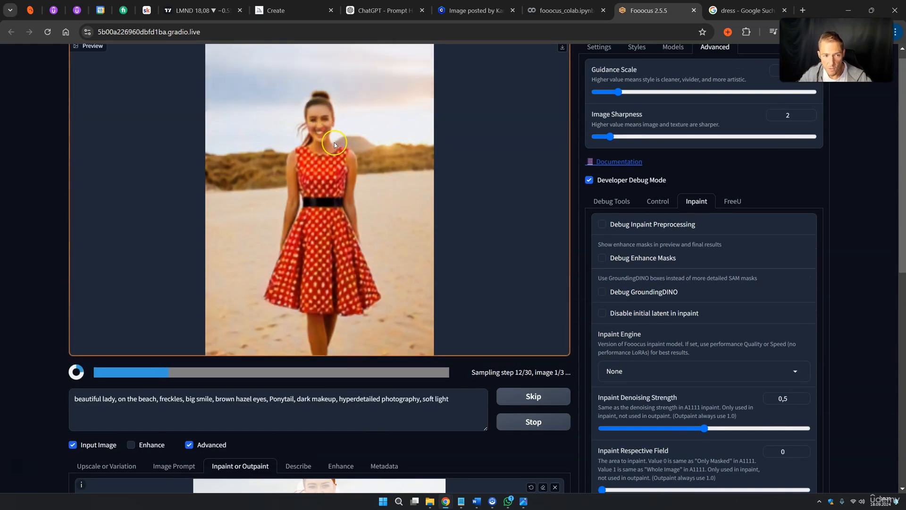
{"action": "left_click", "coordinate": [333, 141]}
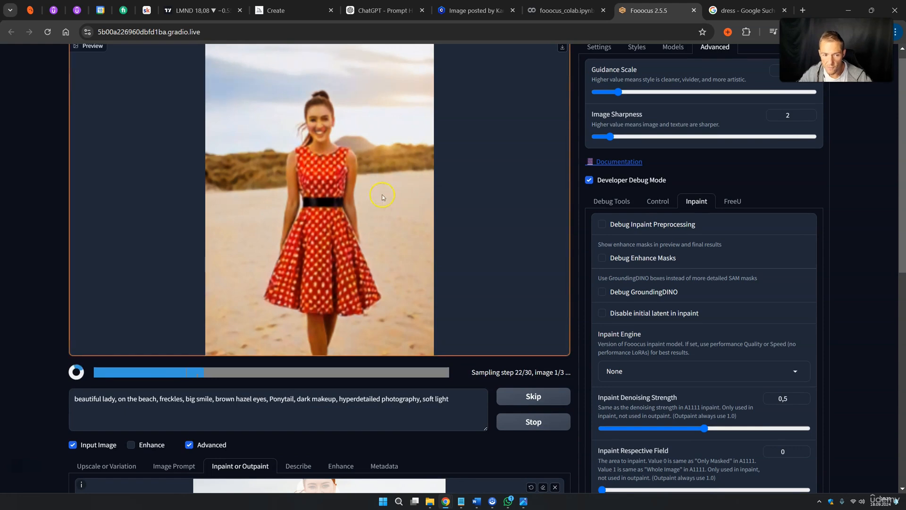
{"action": "scroll", "coordinate": [383, 197], "scroll_direction": "down", "scroll_amount": 1}
{"action": "scroll", "coordinate": [374, 202], "scroll_direction": "up", "scroll_amount": 1}
Clear the masked beach image from the inpaint input and skip the image currently being generated
{"action": "scroll", "coordinate": [368, 155], "scroll_direction": "down", "scroll_amount": 2}
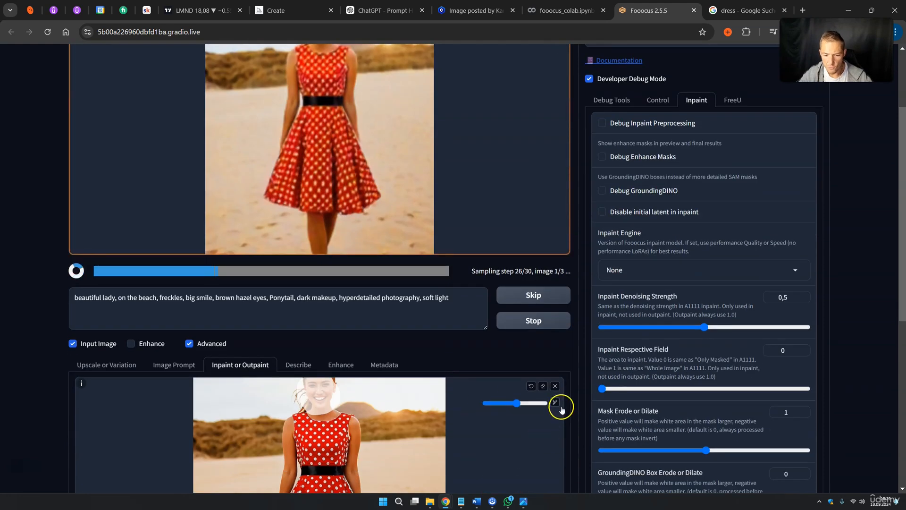
{"action": "left_click", "coordinate": [554, 385]}
{"action": "scroll", "coordinate": [404, 366], "scroll_direction": "up", "scroll_amount": 2}
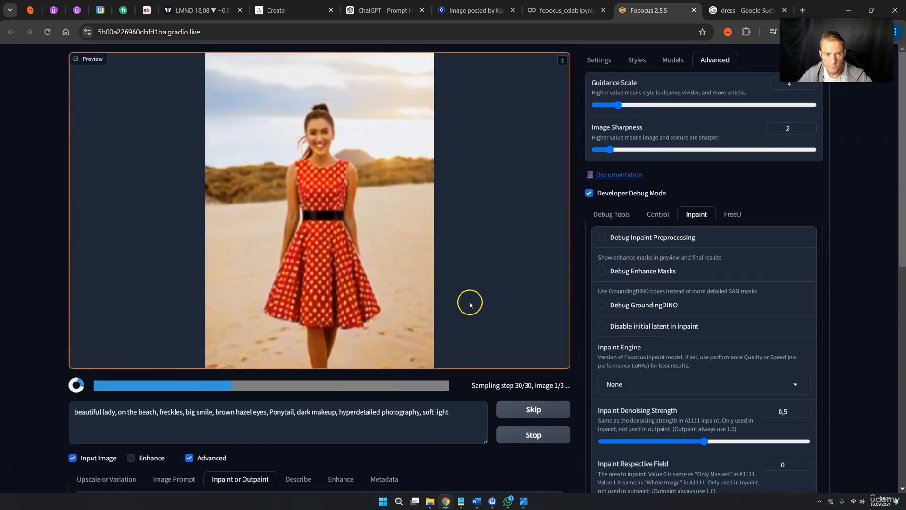
{"action": "left_click", "coordinate": [533, 409]}
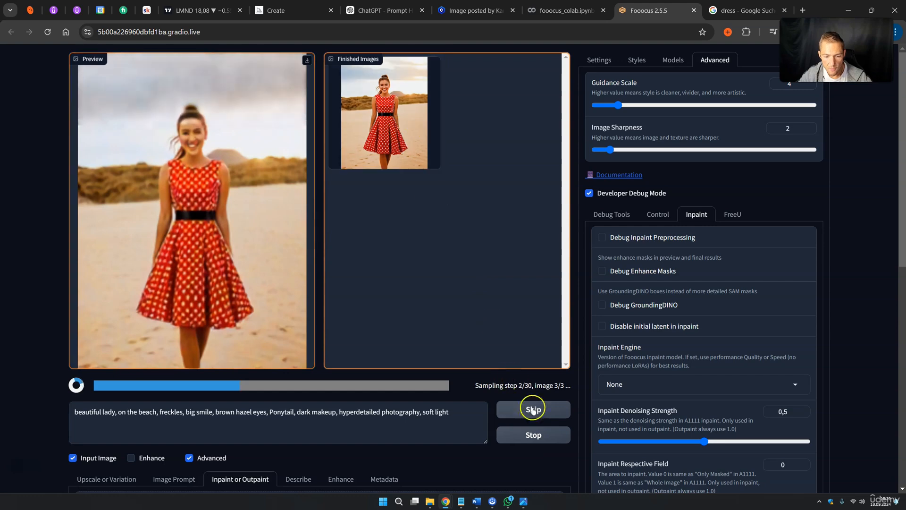
Skip the image in progress and load the finished outpainted beach image into the inpaint input
{"action": "left_click", "coordinate": [533, 409]}
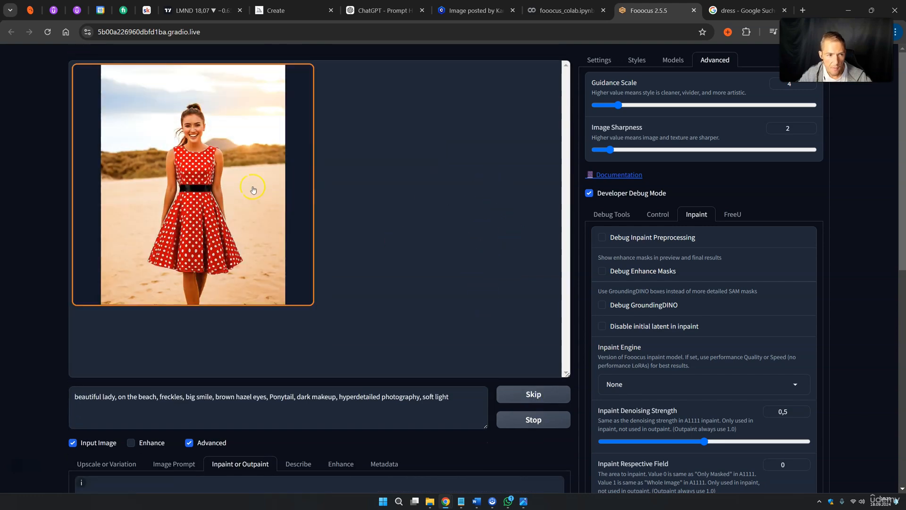
{"action": "scroll", "coordinate": [248, 183], "scroll_direction": "down", "scroll_amount": 2}
{"action": "left_click_drag", "start_coordinate": [234, 114], "coordinate": [402, 450]}
{"action": "scroll", "coordinate": [401, 450], "scroll_direction": "down", "scroll_amount": 4}
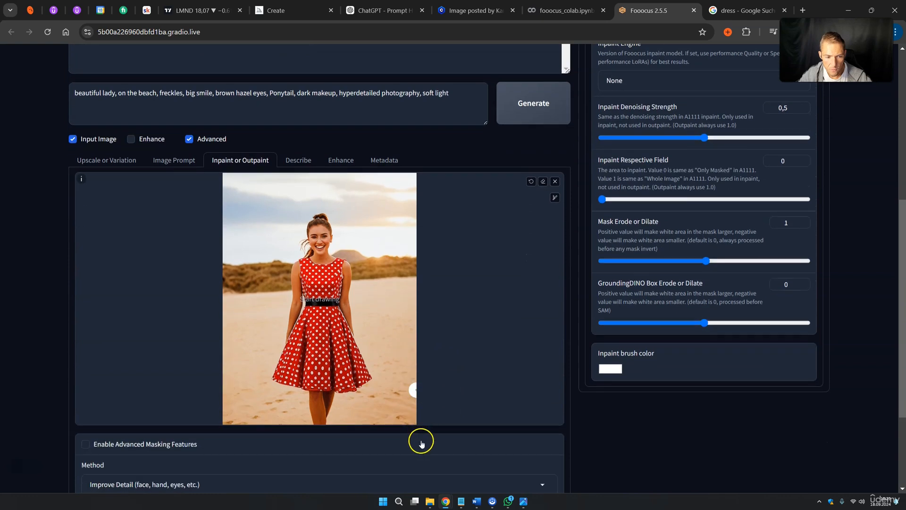
Paint an inpaint mask over the woman's face and hair and start generating with the Improve Detail method
{"action": "left_click", "coordinate": [319, 248]}
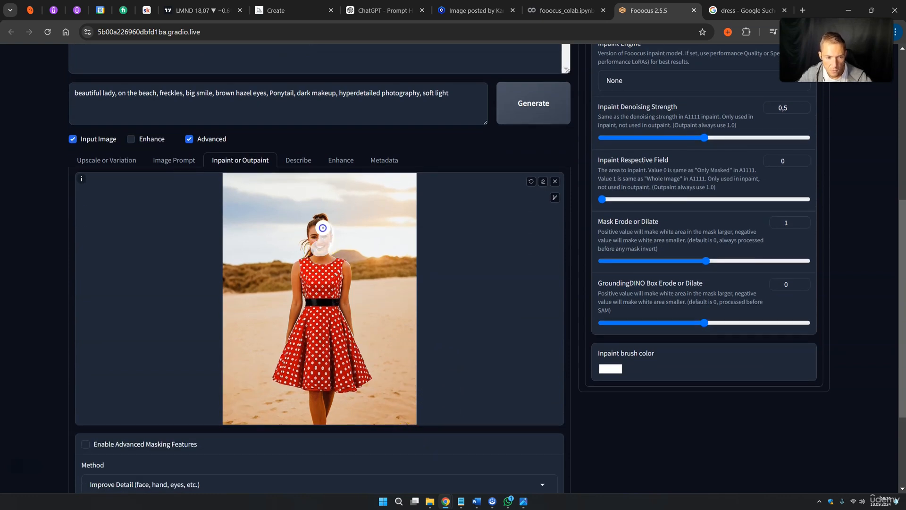
{"action": "left_click_drag", "start_coordinate": [313, 226], "coordinate": [318, 232]}
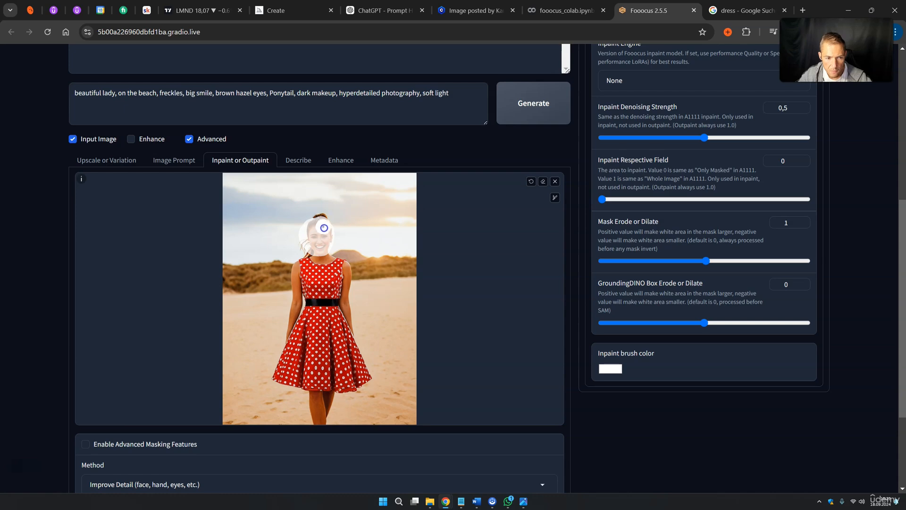
{"action": "scroll", "coordinate": [185, 358], "scroll_direction": "down", "scroll_amount": 3}
{"action": "scroll", "coordinate": [222, 357], "scroll_direction": "up", "scroll_amount": 3}
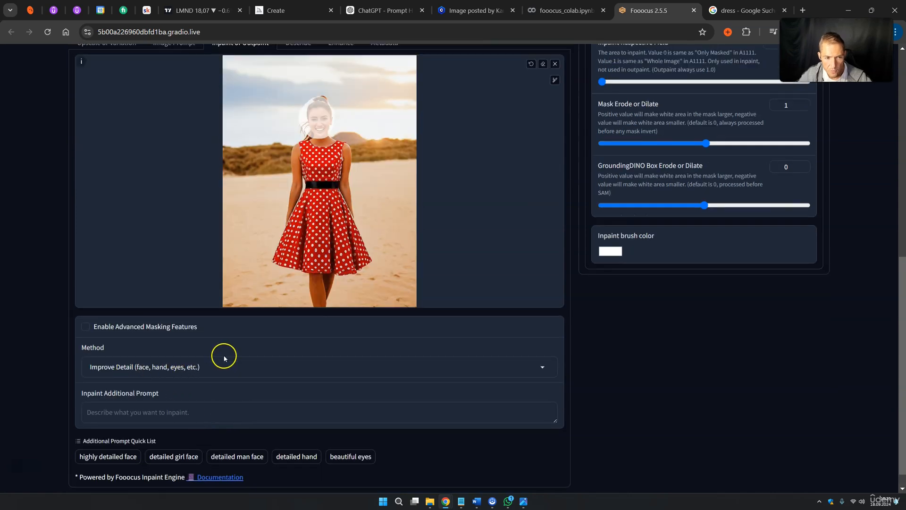
{"action": "left_click", "coordinate": [530, 115]}
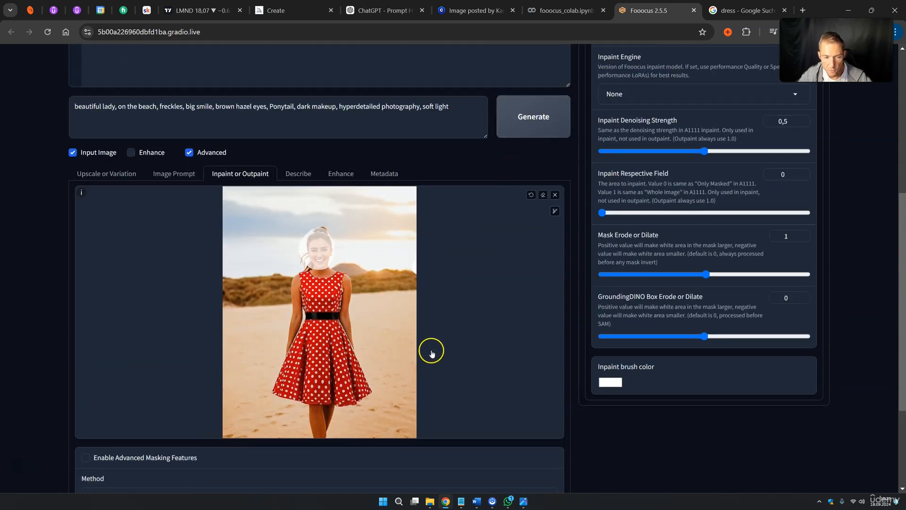
Review the inpaint settings, the masked image and the preview of the improved face during generation
{"action": "scroll", "coordinate": [431, 353], "scroll_direction": "up", "scroll_amount": 6}
{"action": "scroll", "coordinate": [431, 352], "scroll_direction": "down", "scroll_amount": 3}
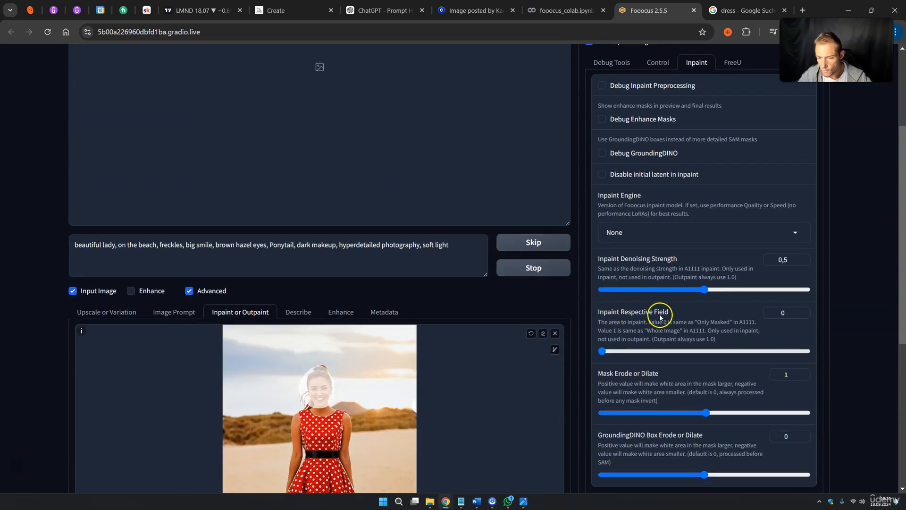
{"action": "scroll", "coordinate": [398, 425], "scroll_direction": "down", "scroll_amount": 4}
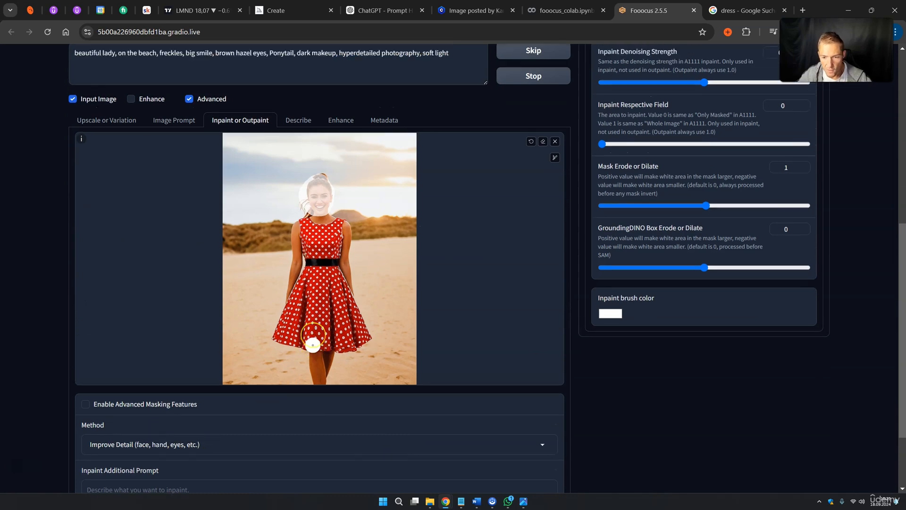
{"action": "scroll", "coordinate": [314, 344], "scroll_direction": "up", "scroll_amount": 5}
{"action": "scroll", "coordinate": [313, 335], "scroll_direction": "up", "scroll_amount": 3}
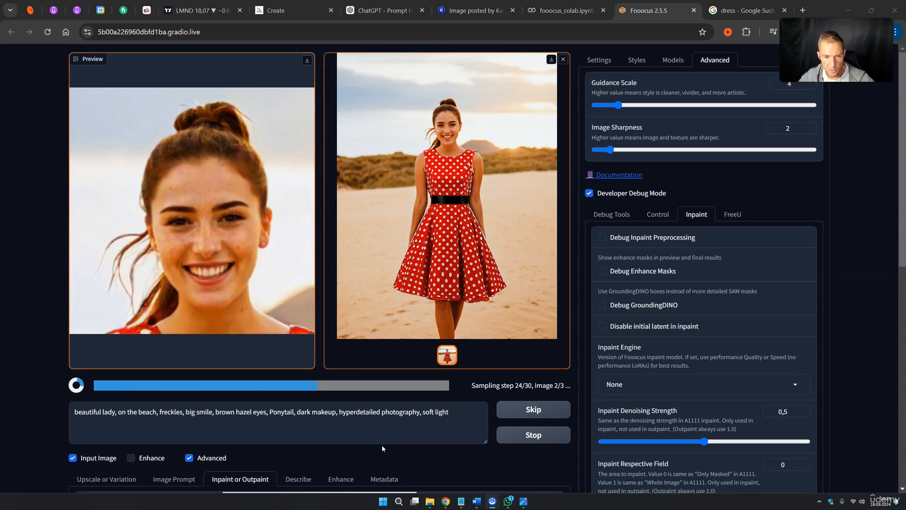
{"action": "left_click", "coordinate": [389, 445]}
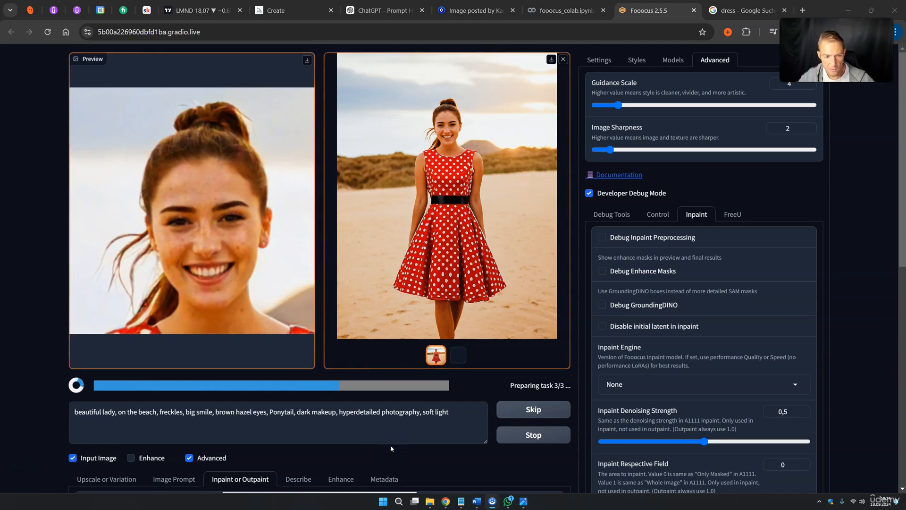
{"action": "left_click", "coordinate": [412, 444]}
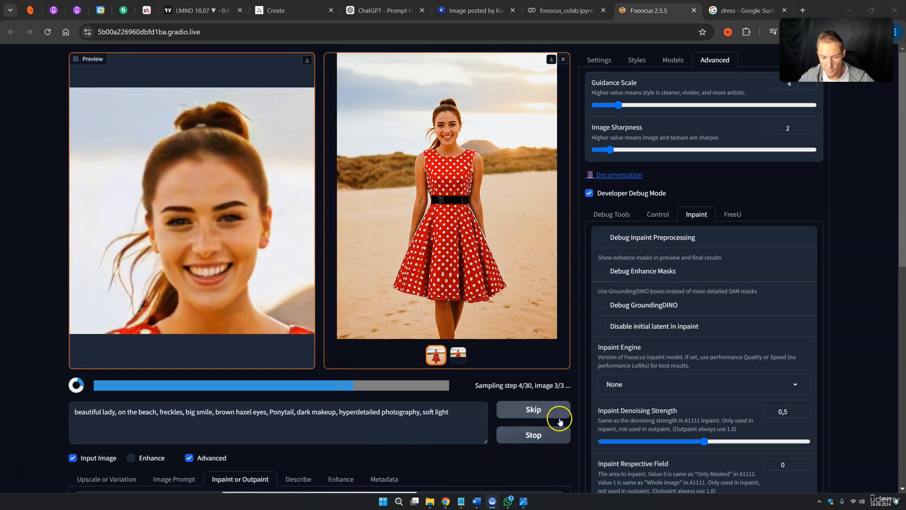
Stop the generation and open the second finished image at full size
{"action": "left_click", "coordinate": [534, 434]}
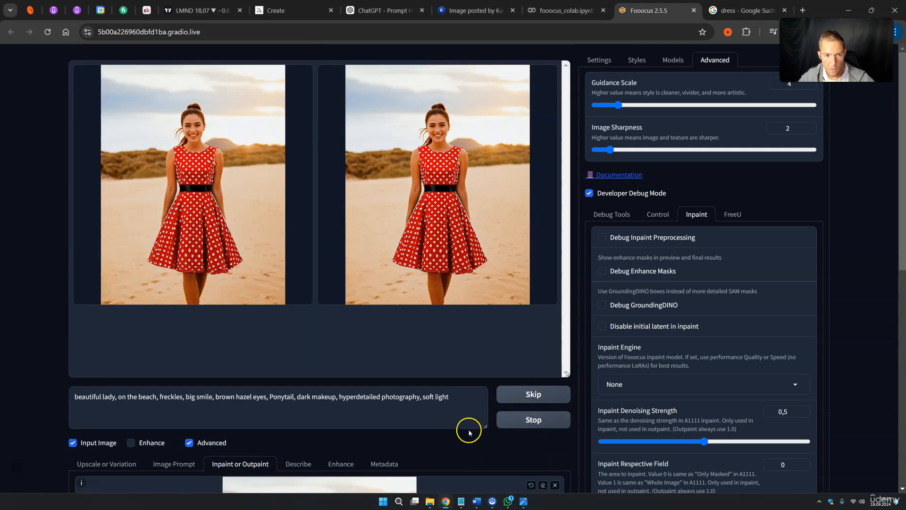
{"action": "left_click", "coordinate": [464, 197]}
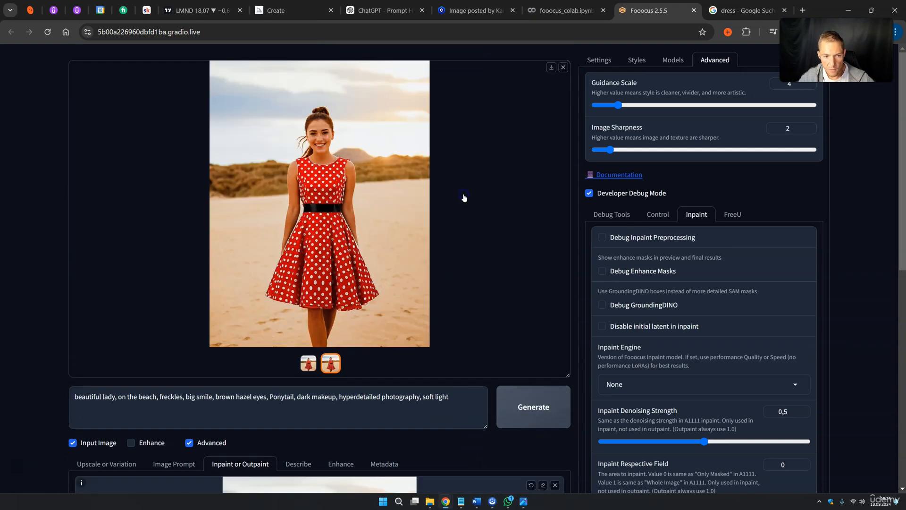
{"action": "left_click", "coordinate": [369, 187]}
Switch to the photo viewer and place the source picture Neues Projekt.png beside the generated image to compare the dresses
{"action": "key", "text": "alt+Tab"}
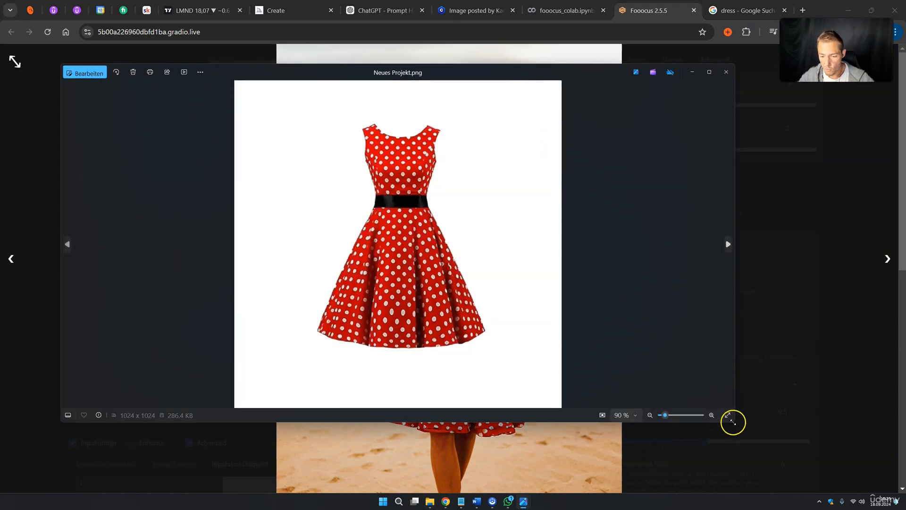
{"action": "left_click_drag", "start_coordinate": [733, 421], "coordinate": [408, 284]}
{"action": "left_click", "coordinate": [402, 174]}
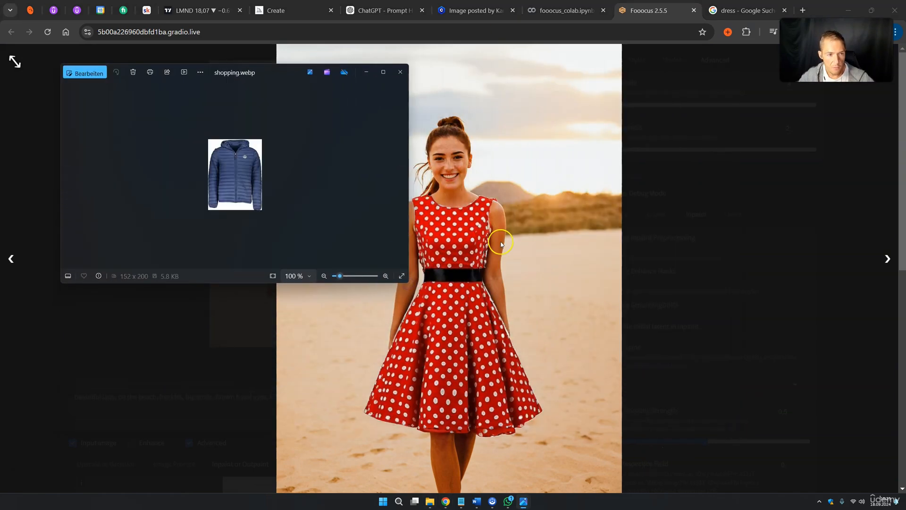
{"action": "key", "text": "Left"}
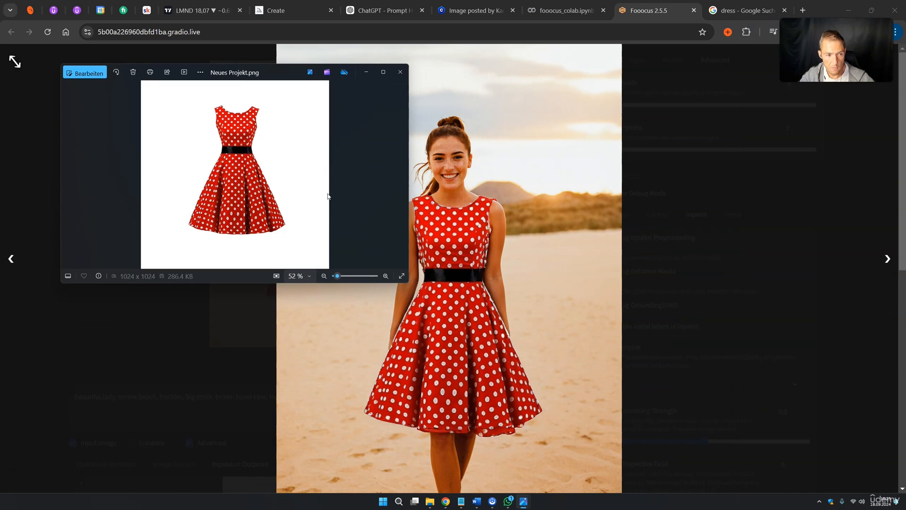
{"action": "left_click_drag", "start_coordinate": [285, 74], "coordinate": [200, 121]}
{"action": "left_click_drag", "start_coordinate": [319, 175], "coordinate": [205, 185]}
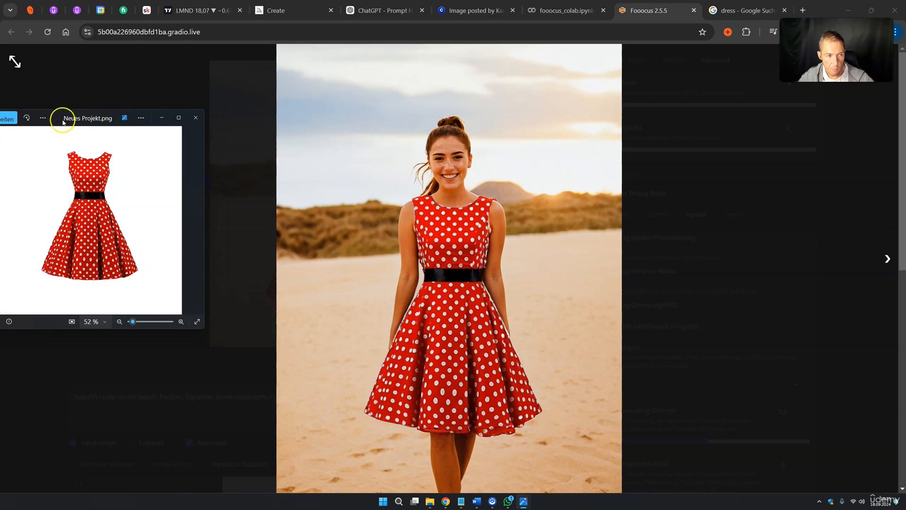
{"action": "left_click_drag", "start_coordinate": [62, 122], "coordinate": [134, 151]}
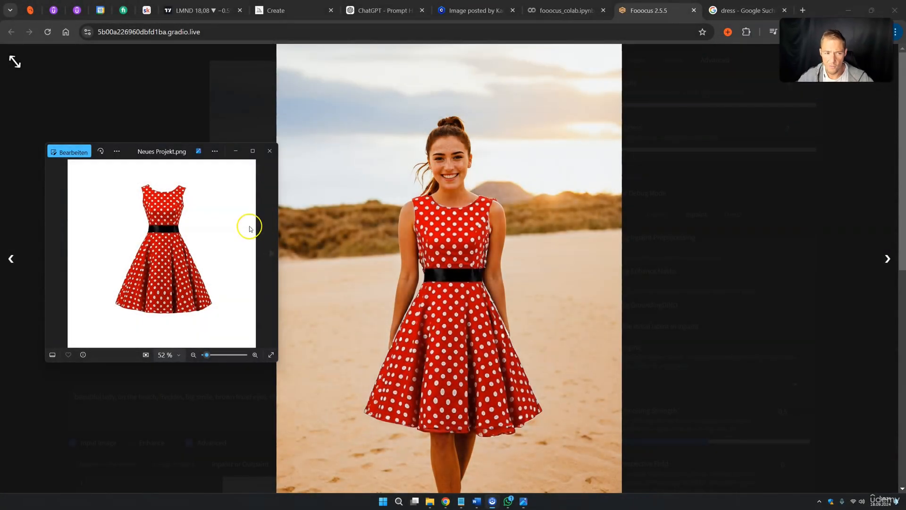
{"action": "left_click_drag", "start_coordinate": [278, 363], "coordinate": [636, 454]}
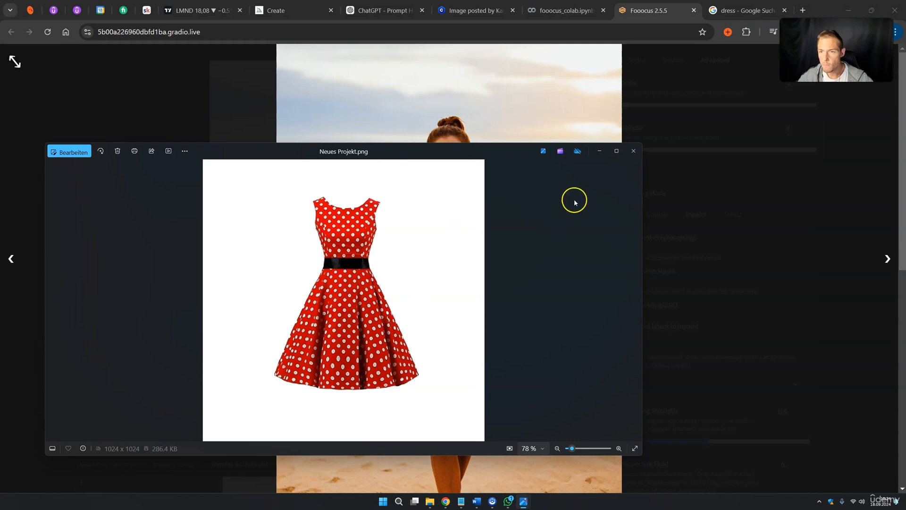
{"action": "left_click_drag", "start_coordinate": [510, 148], "coordinate": [538, 130]}
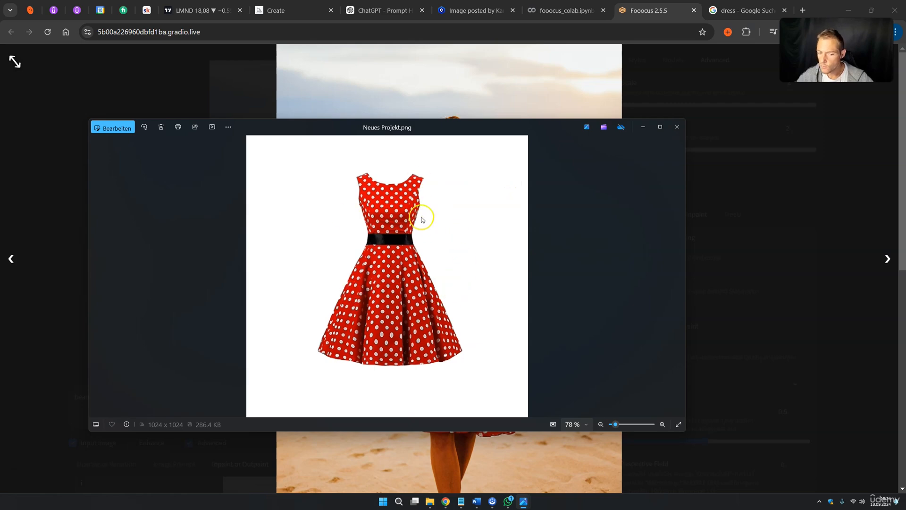
Return to Fooocus in the browser and close the full-size view of the generated image
{"action": "left_click", "coordinate": [564, 13]}
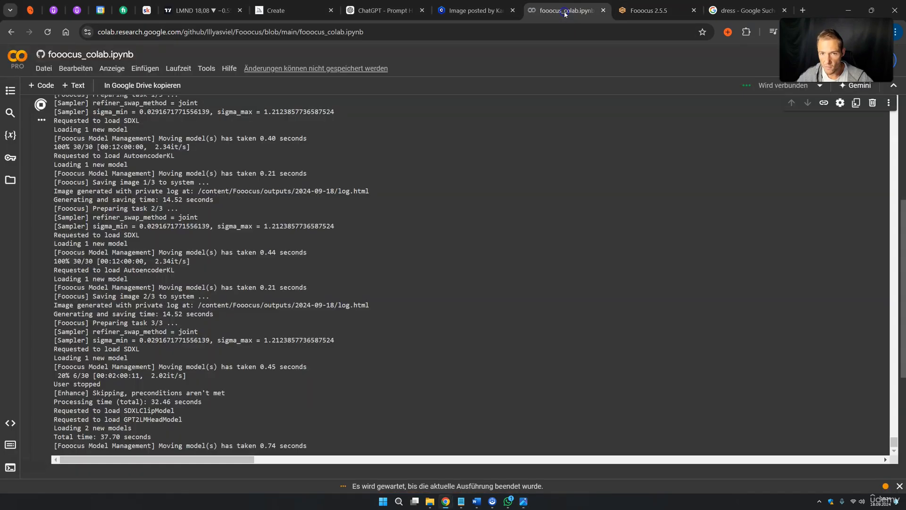
{"action": "left_click", "coordinate": [633, 10]}
{"action": "left_click", "coordinate": [742, 77]}
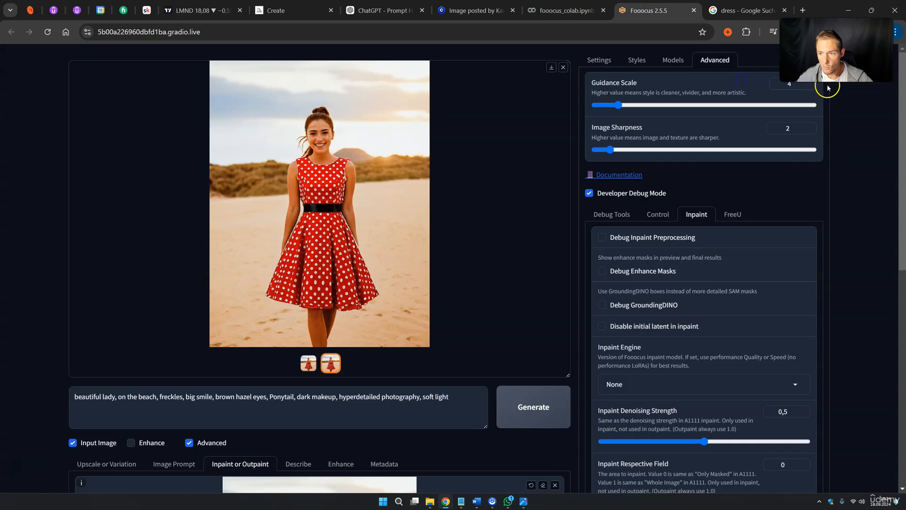
Enable the advanced masking features for inpainting and inspect the available mask generation models, keeping sam
{"action": "scroll", "coordinate": [314, 272], "scroll_direction": "down", "scroll_amount": 5}
{"action": "scroll", "coordinate": [273, 297], "scroll_direction": "down", "scroll_amount": 2}
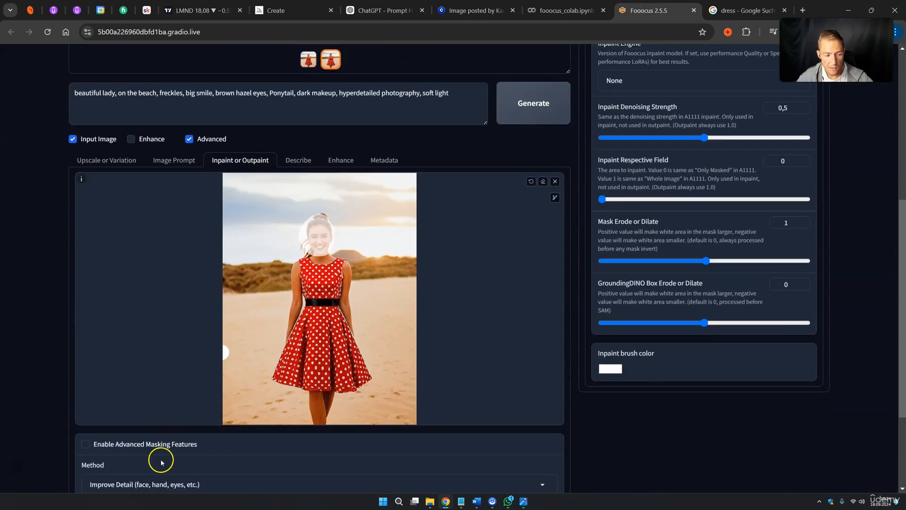
{"action": "scroll", "coordinate": [156, 457], "scroll_direction": "down", "scroll_amount": 1}
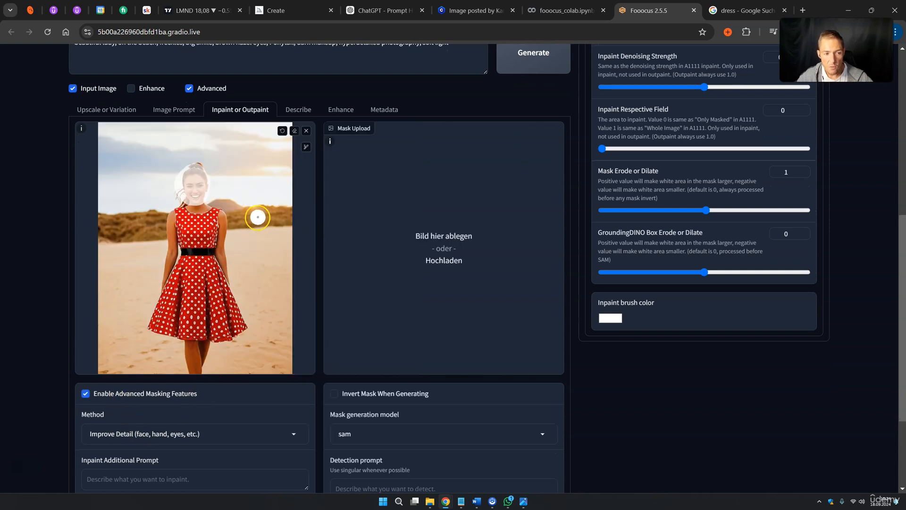
{"action": "left_click", "coordinate": [357, 436]}
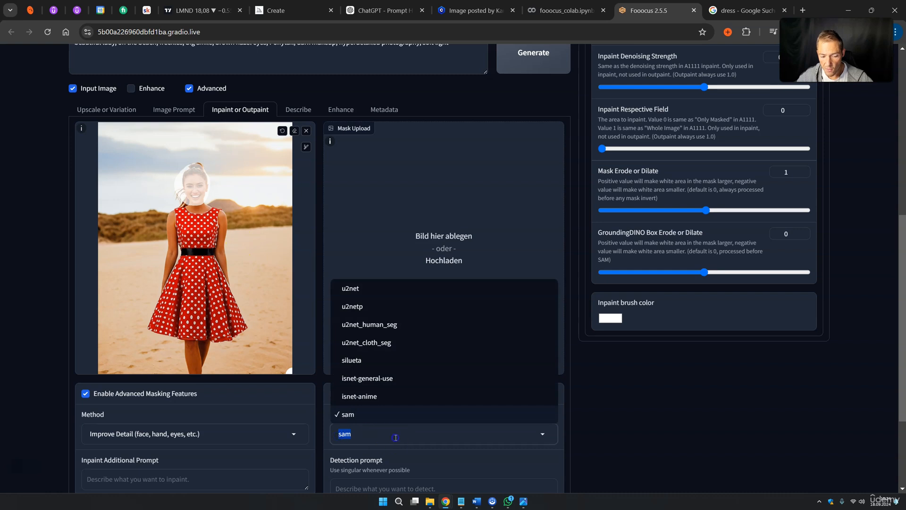
{"action": "left_click", "coordinate": [646, 436]}
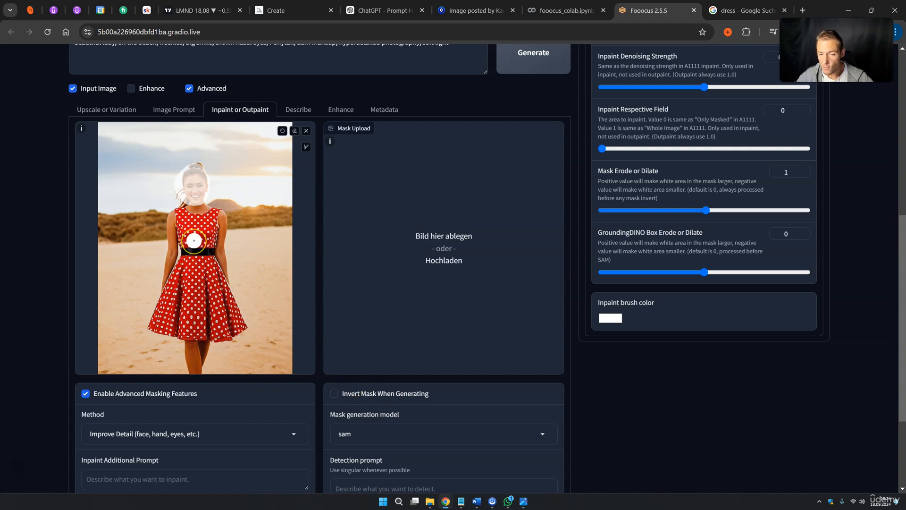
{"action": "left_click", "coordinate": [461, 289]}
Set the Inpaint Respective Field to 1 so inpainting considers the whole image
{"action": "scroll", "coordinate": [676, 389], "scroll_direction": "up", "scroll_amount": 4}
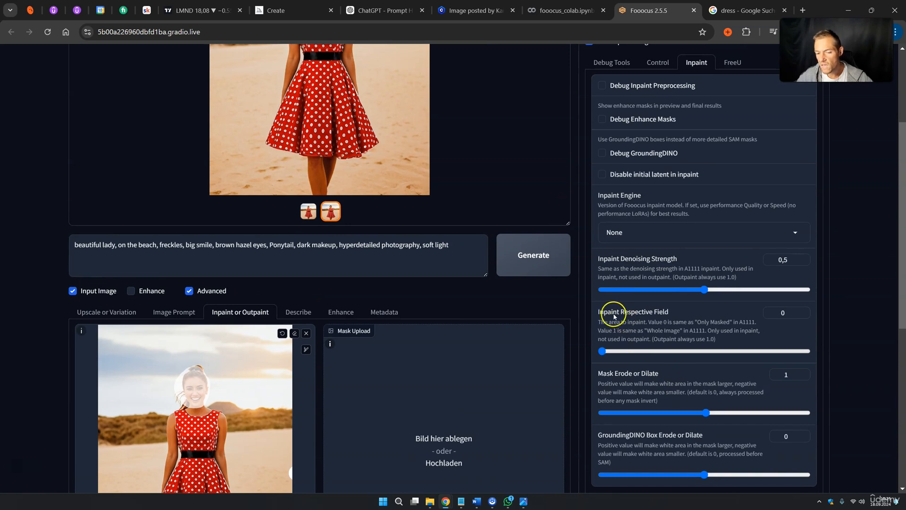
{"action": "left_click", "coordinate": [603, 313]}
{"action": "left_click_drag", "start_coordinate": [662, 316], "coordinate": [669, 313]}
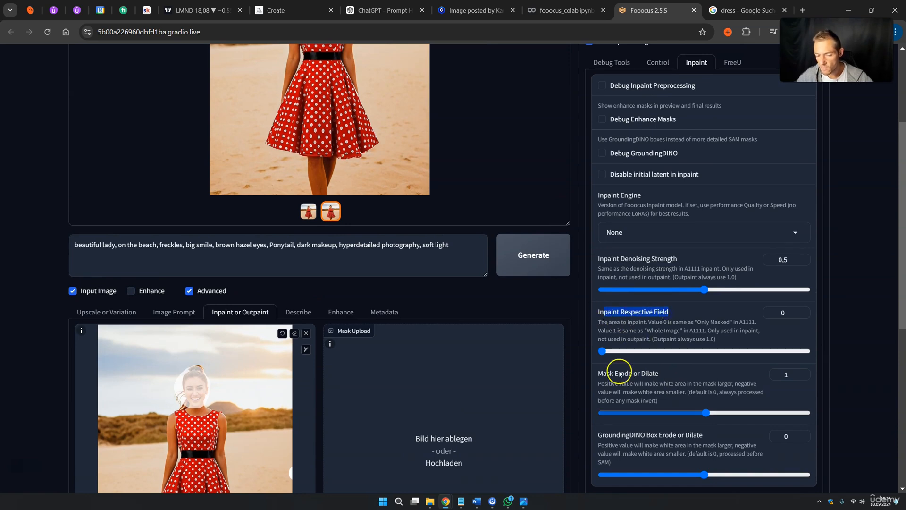
{"action": "left_click_drag", "start_coordinate": [602, 351], "coordinate": [806, 351]}
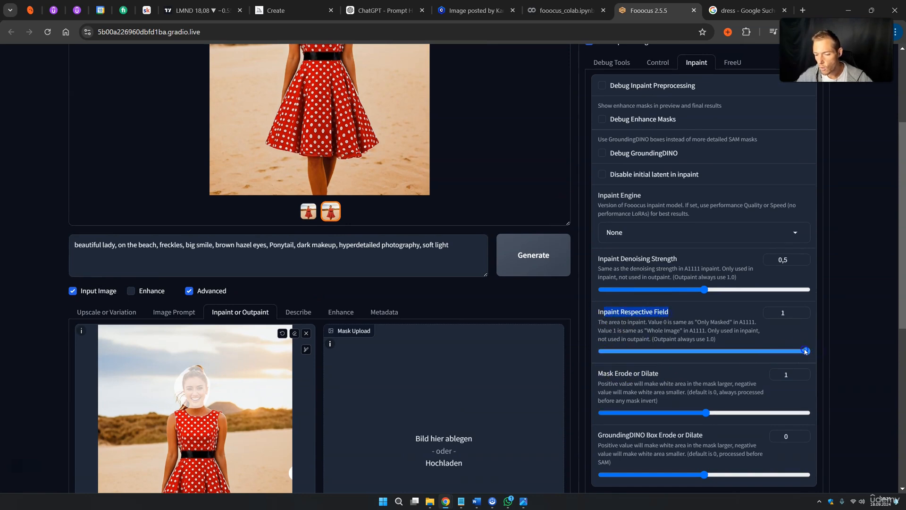
{"action": "left_click_drag", "start_coordinate": [721, 349], "coordinate": [818, 351]}
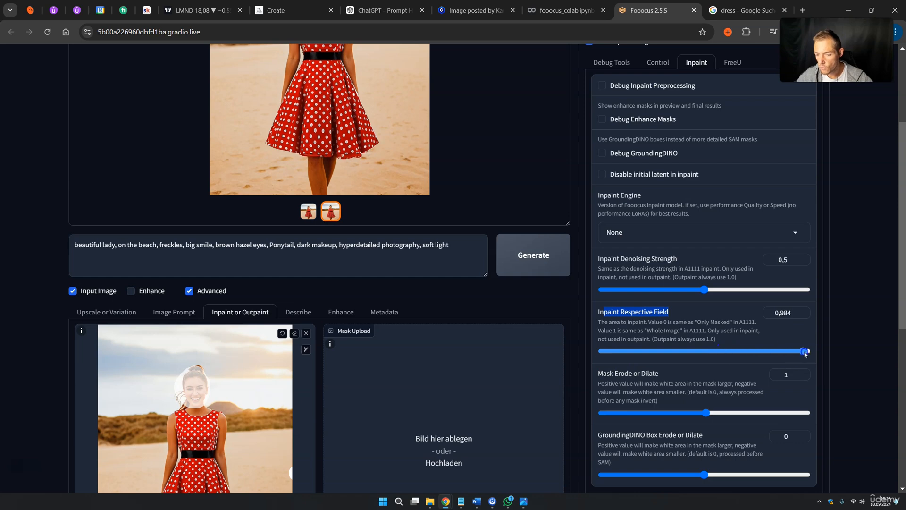
Set Mask Erode or Dilate to 2
{"action": "scroll", "coordinate": [671, 342], "scroll_direction": "down", "scroll_amount": 1}
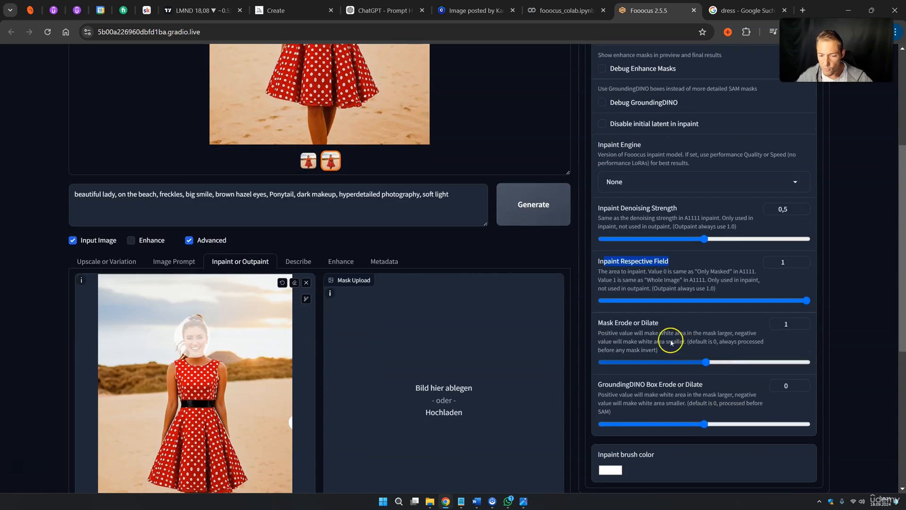
{"action": "left_click_drag", "start_coordinate": [619, 331], "coordinate": [614, 325]}
{"action": "left_click", "coordinate": [666, 361]}
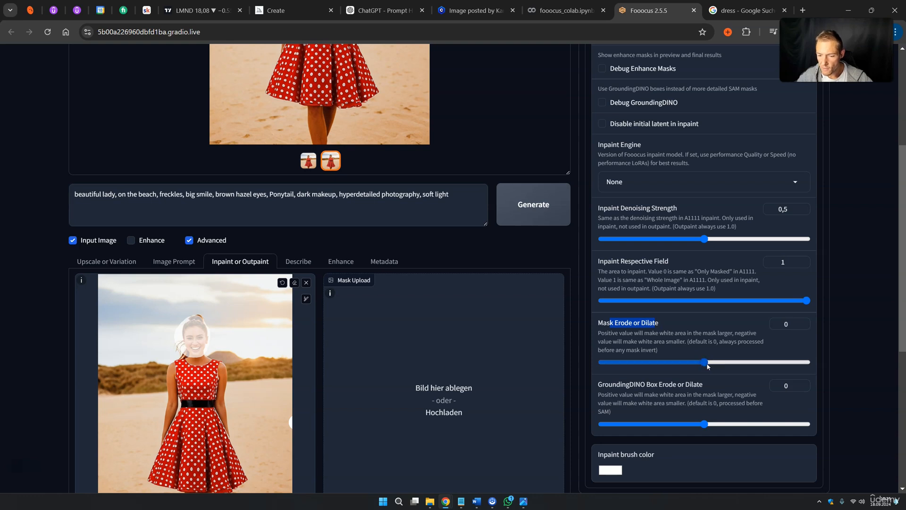
{"action": "left_click", "coordinate": [706, 363]}
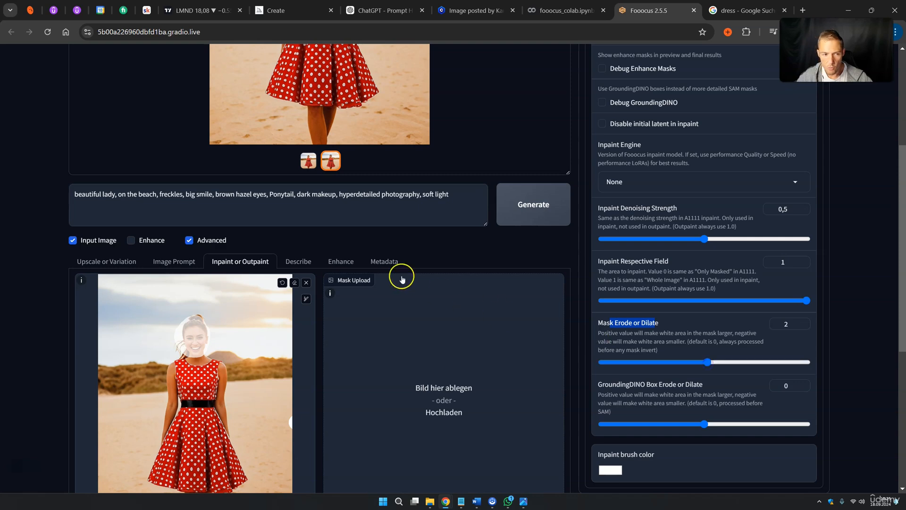
{"action": "scroll", "coordinate": [391, 272], "scroll_direction": "up", "scroll_amount": 3}
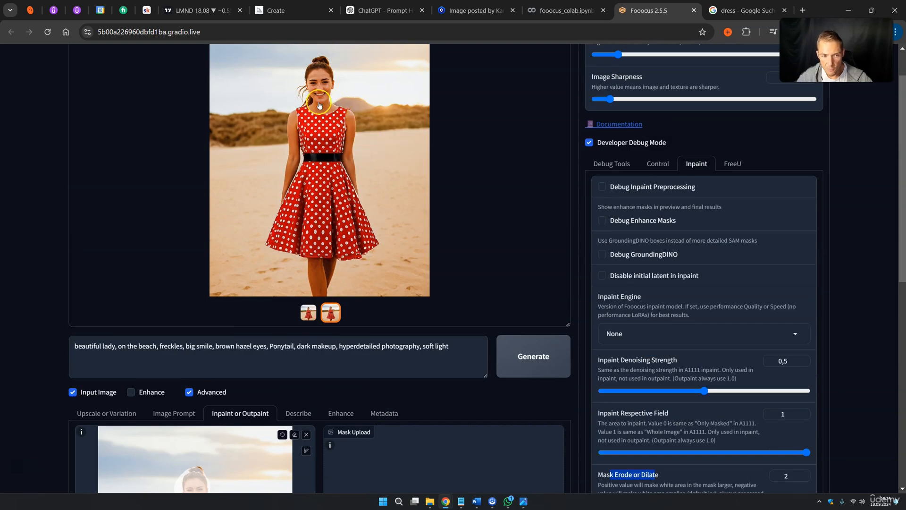